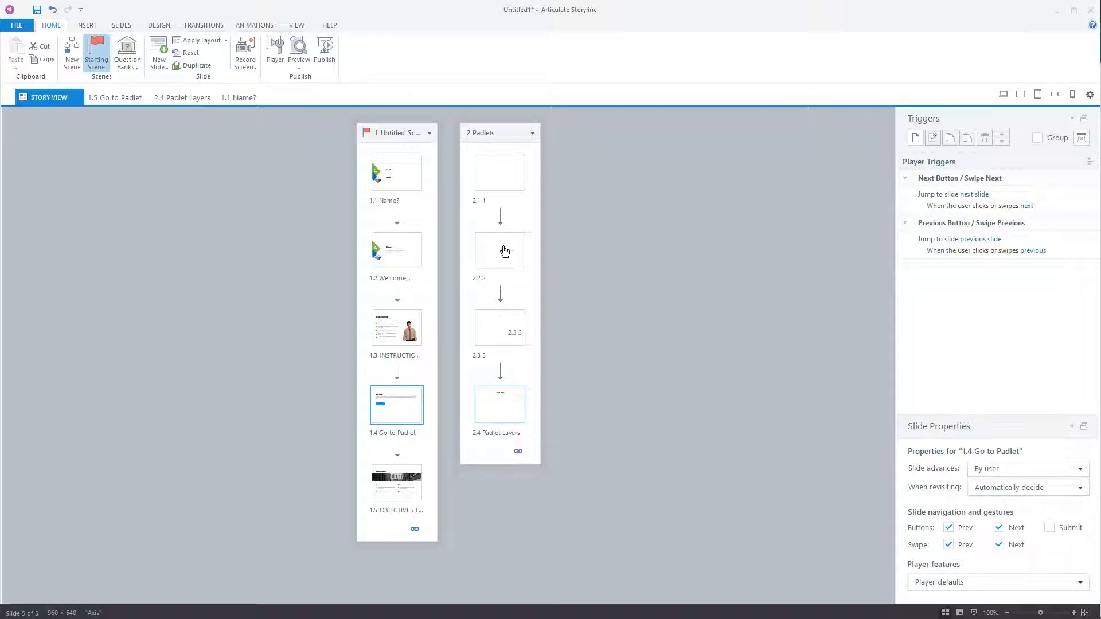
# Open the first slide of the Padlets scene, switch to the browser, and open the gallery padlet "Timeline: The Life Cycle of a Butterfly"
pyautogui.doubleClick(494, 172)
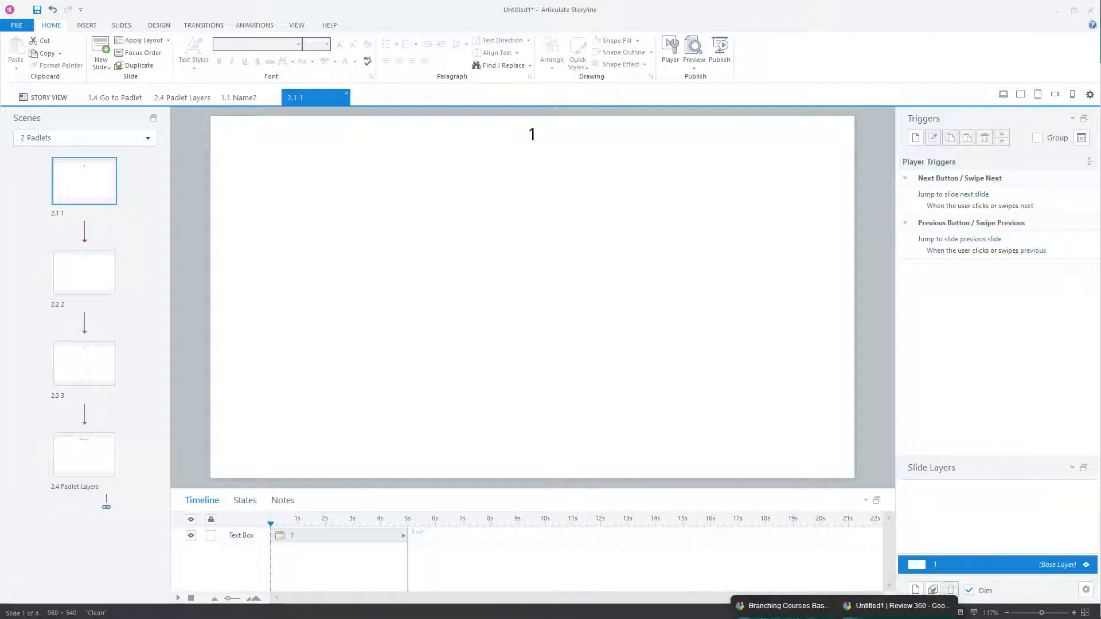
pyautogui.click(897, 606)
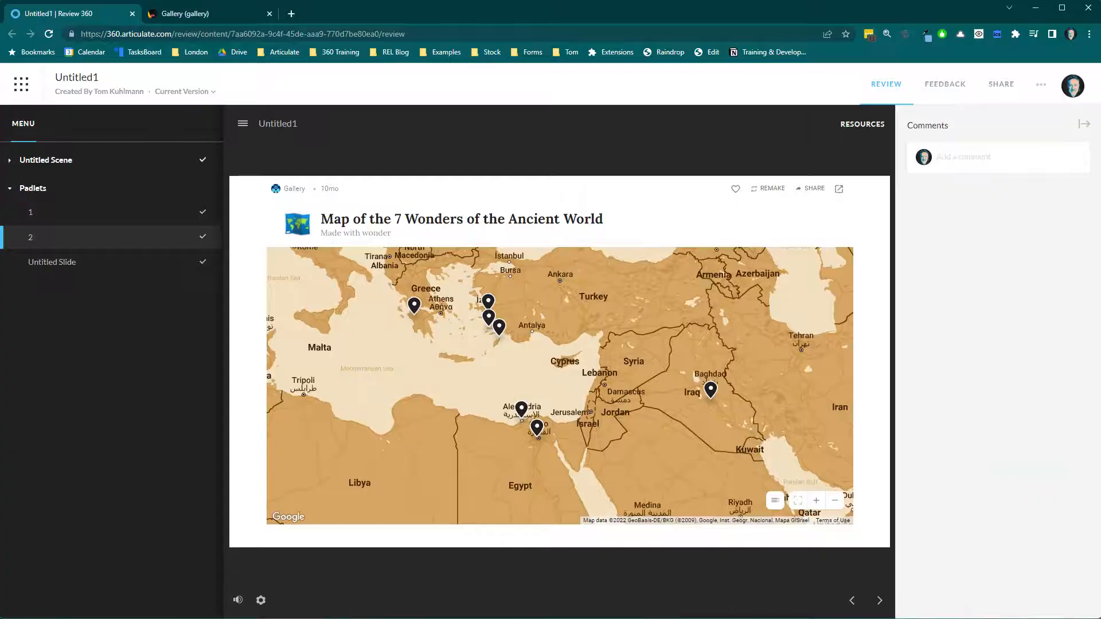
pyautogui.click(225, 13)
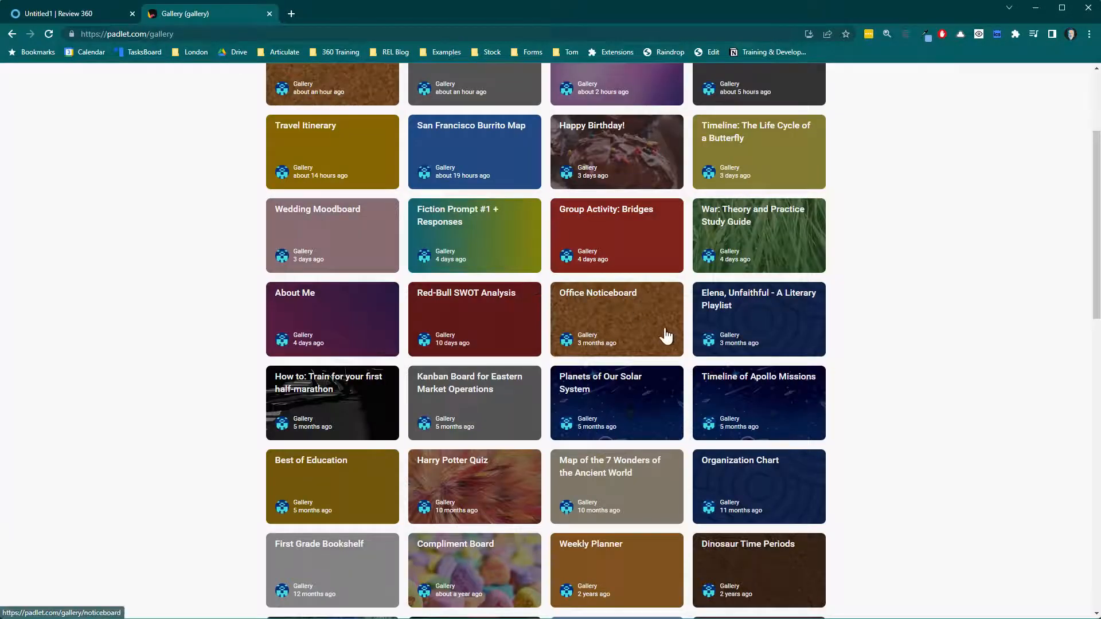
pyautogui.scroll(2, 594, 316)
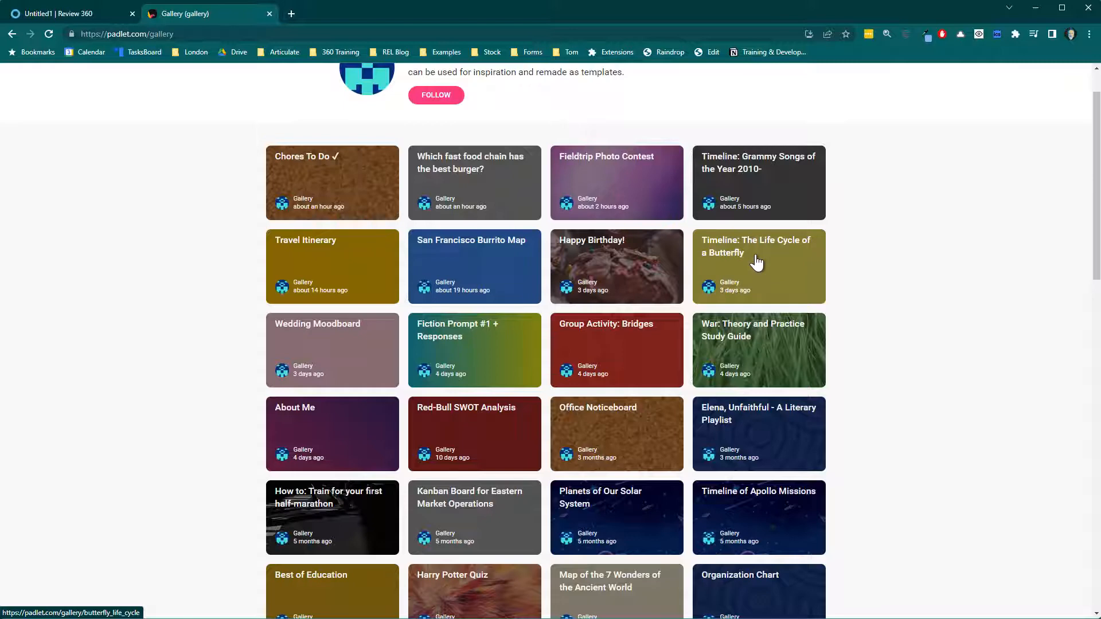
pyautogui.click(756, 261)
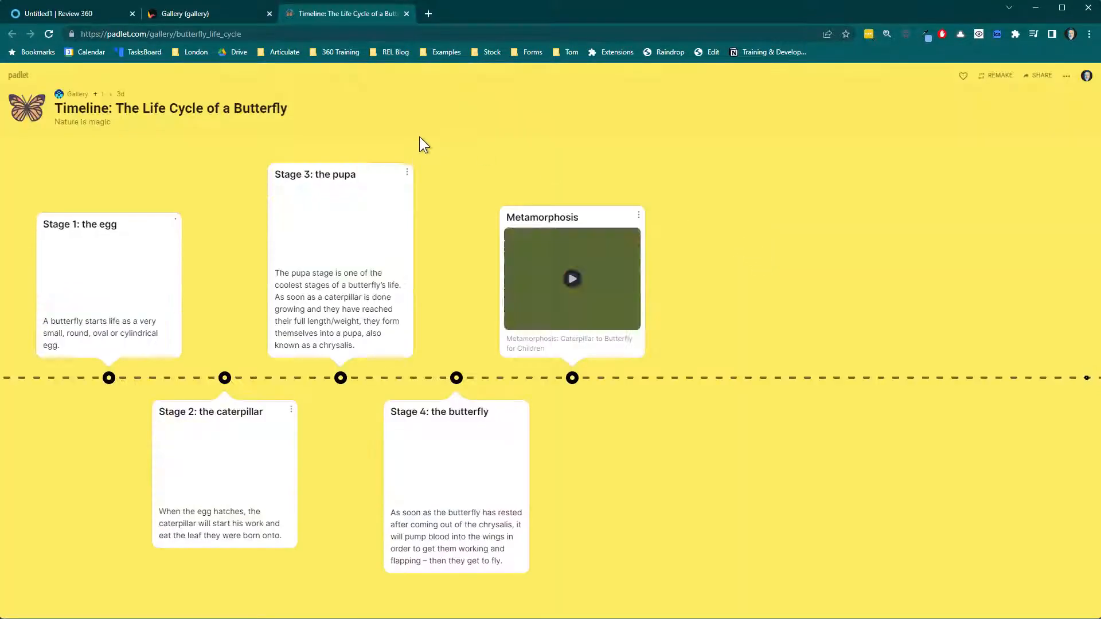
# In the padlet's website embed options, review the iframe section of the full embed code and copy the plain padlet URL
pyautogui.click(1042, 77)
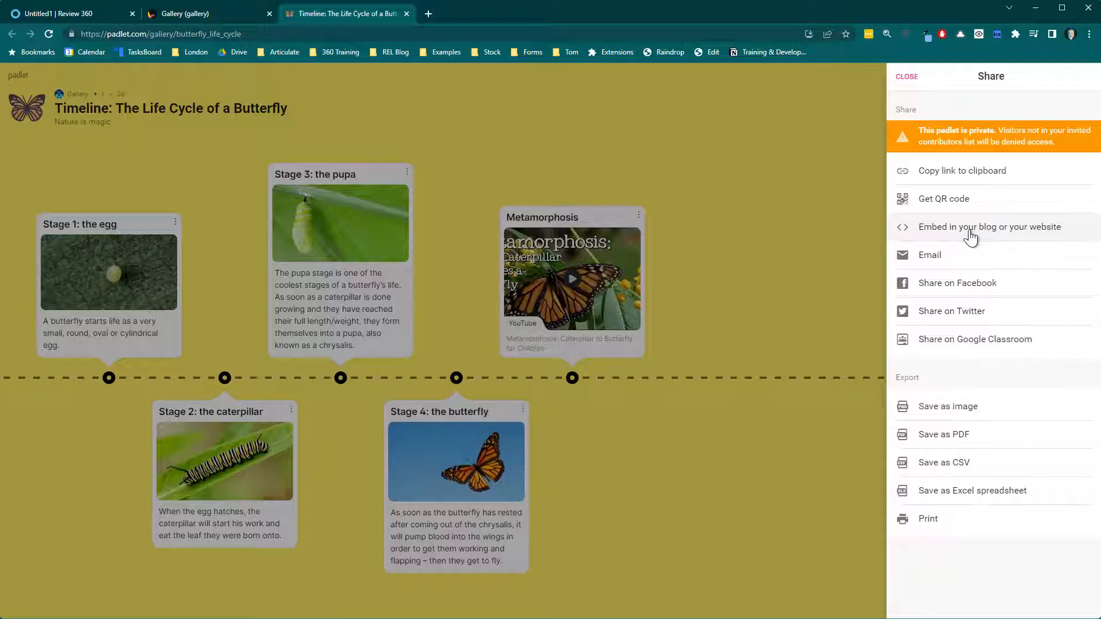
pyautogui.click(970, 235)
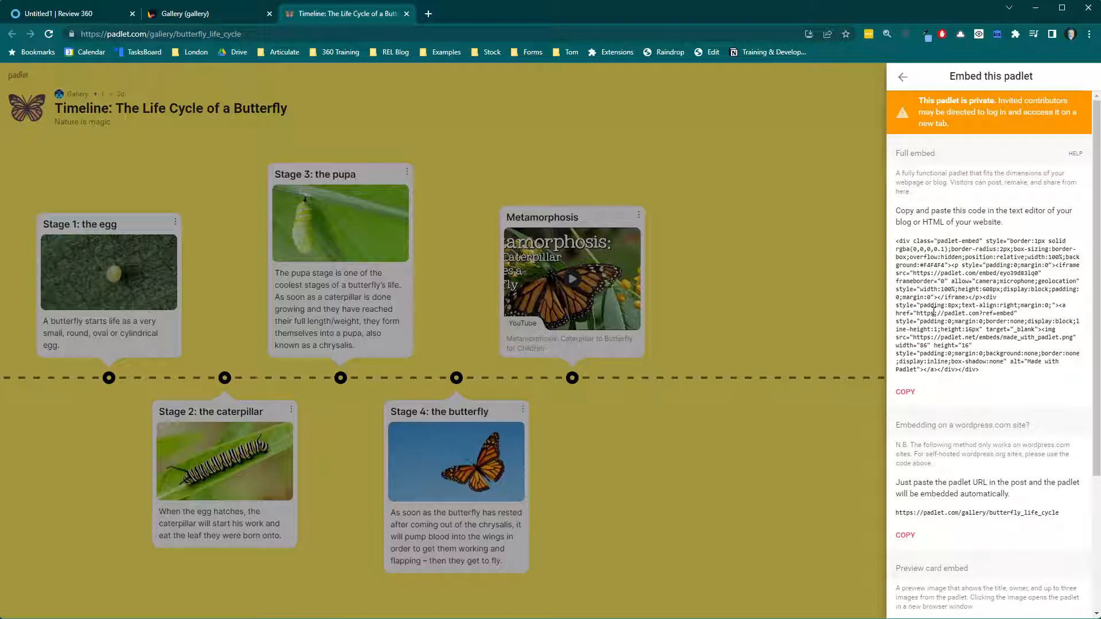
pyautogui.moveTo(898, 241); pyautogui.dragTo(983, 369)
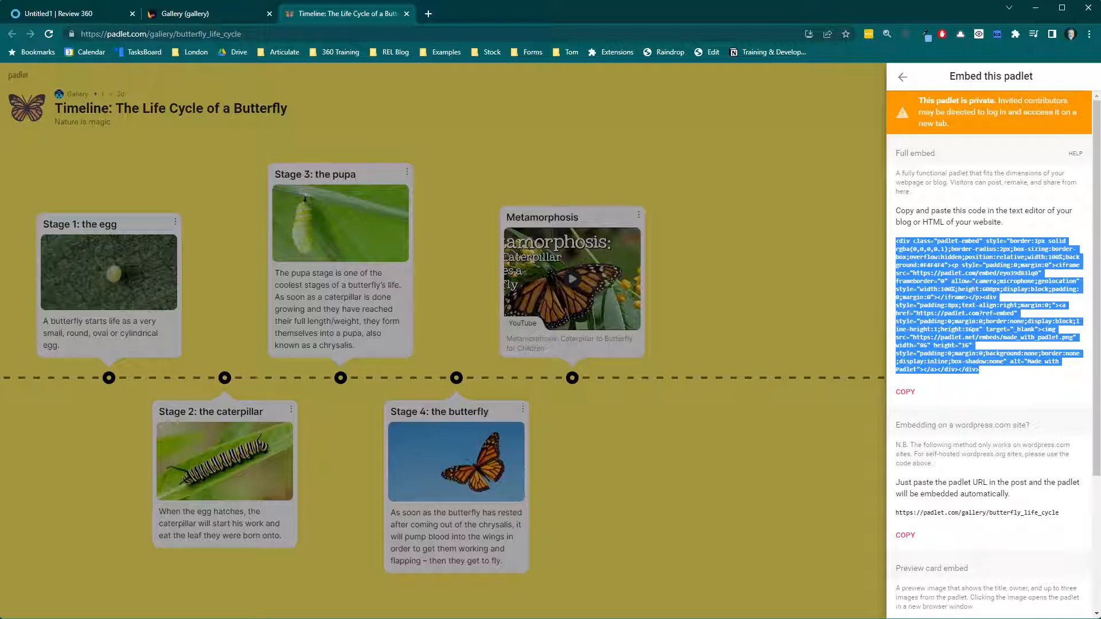
pyautogui.click(1031, 271)
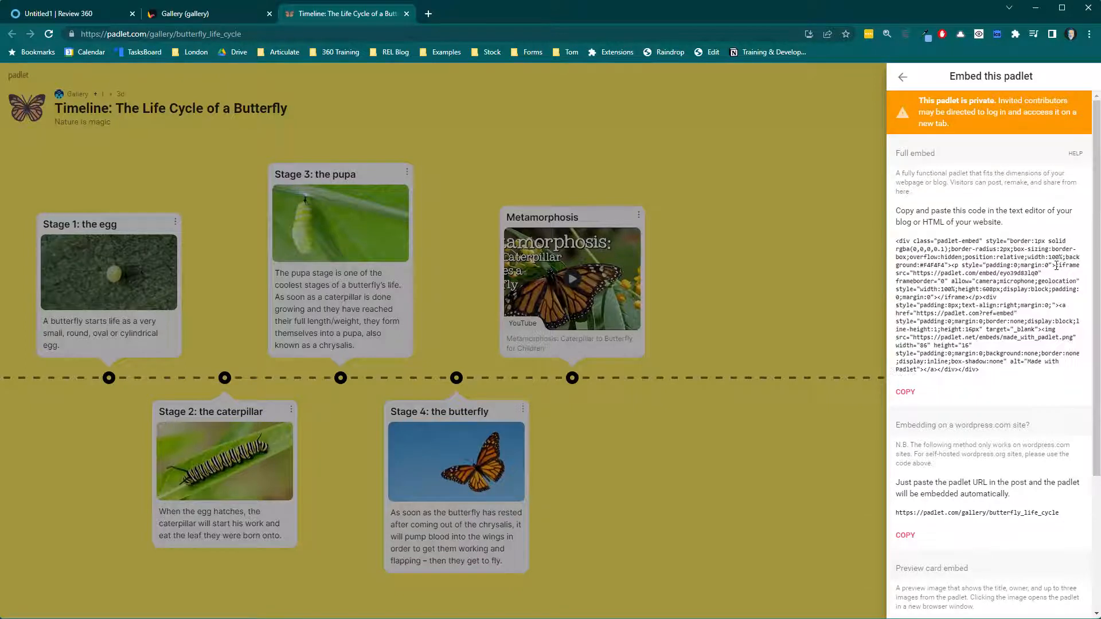
pyautogui.moveTo(1057, 265); pyautogui.dragTo(973, 297)
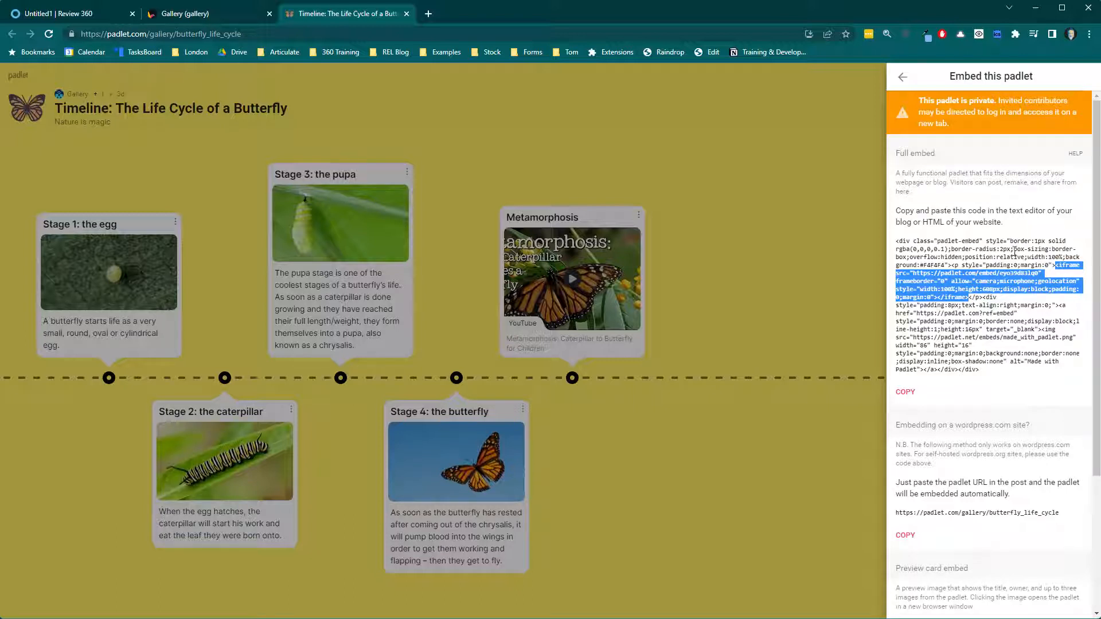
pyautogui.click(983, 282)
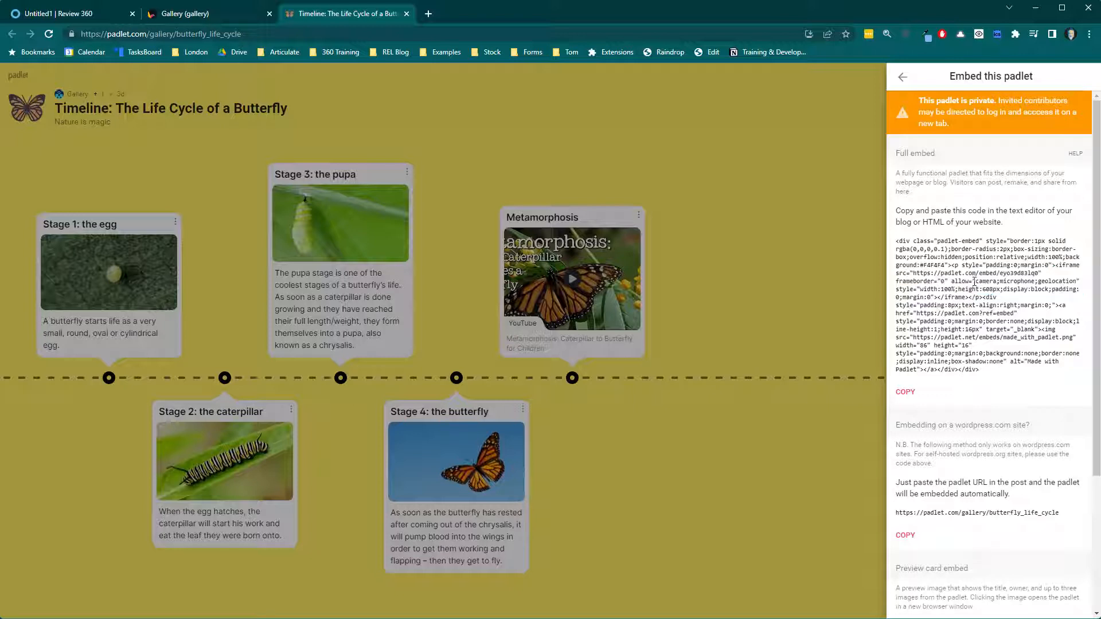
pyautogui.moveTo(916, 274); pyautogui.dragTo(1038, 273)
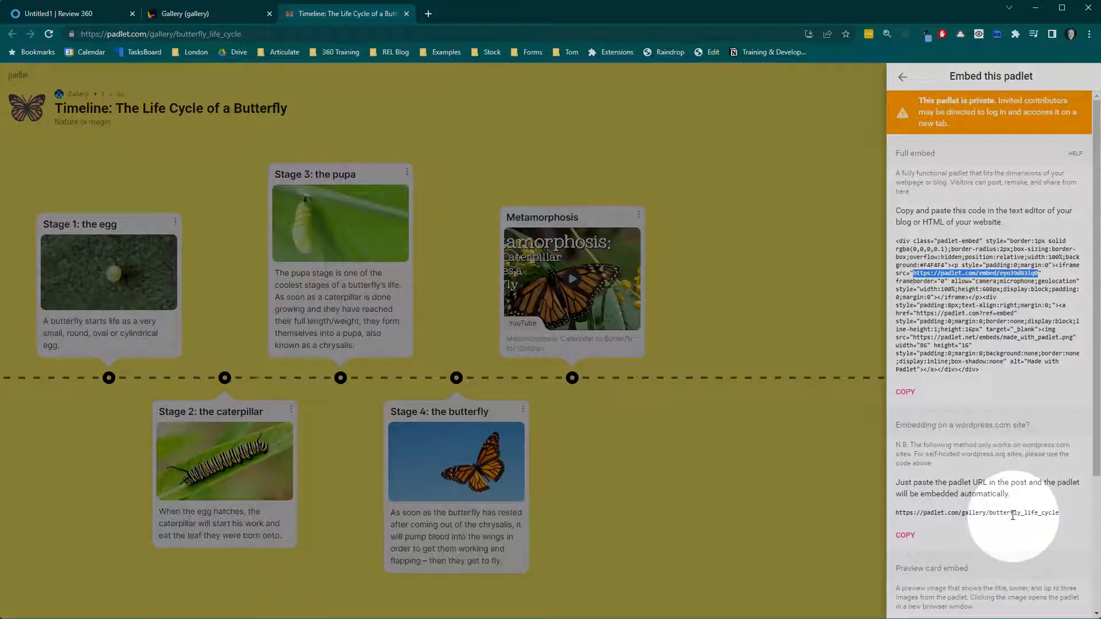
pyautogui.click(982, 378)
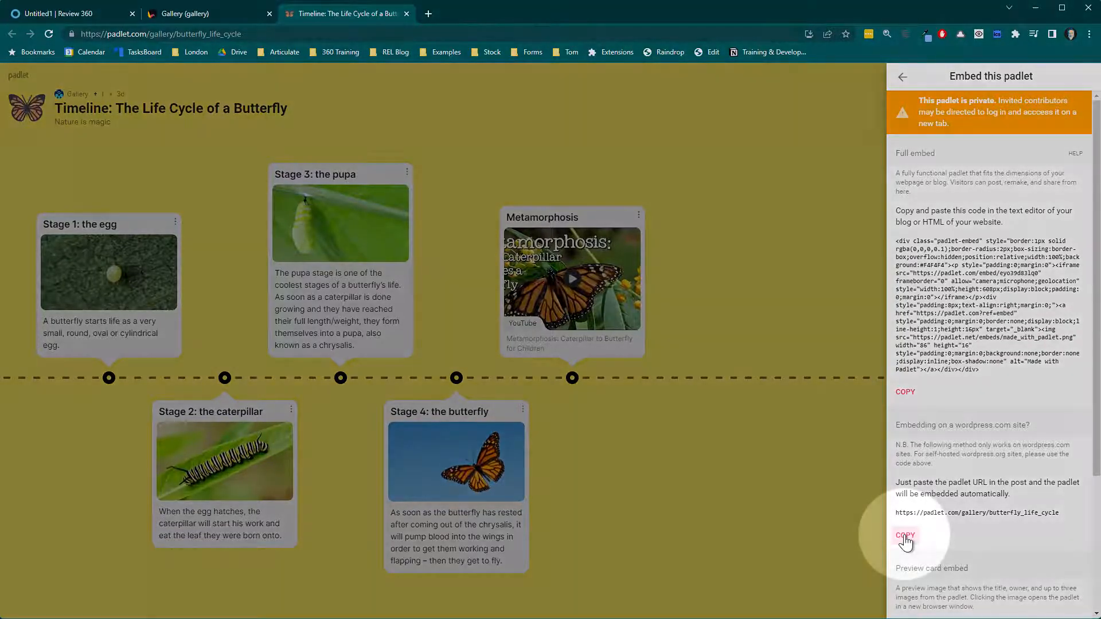
pyautogui.click(905, 536)
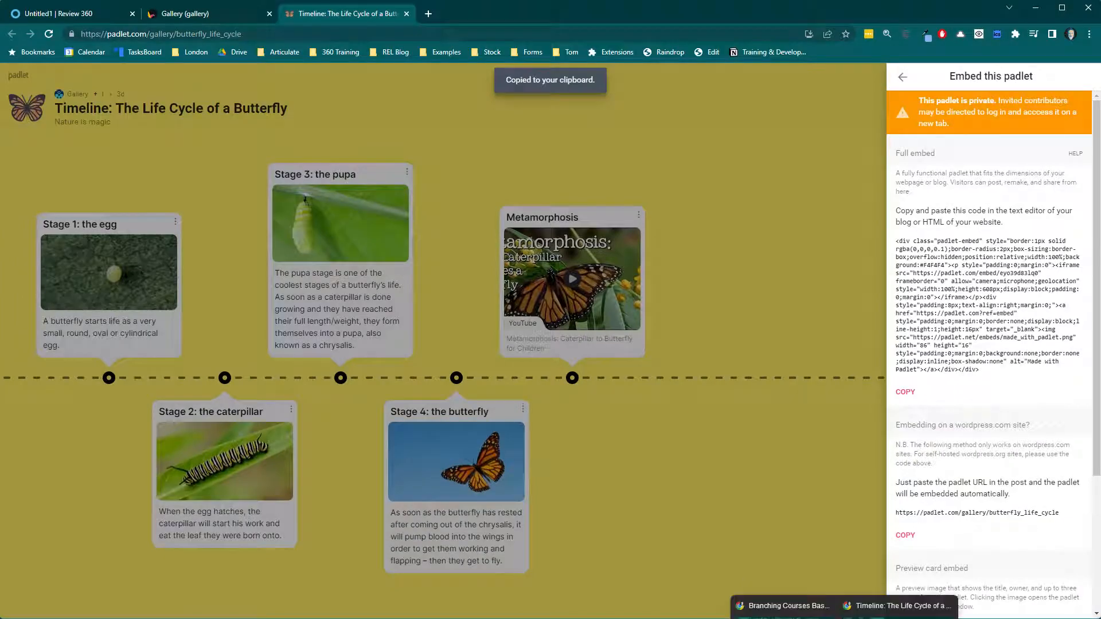
# Switch back to Articulate Storyline and change the first Padlets slide's title to "1: URL Only"
pyautogui.hotkey('alt', 'Tab')
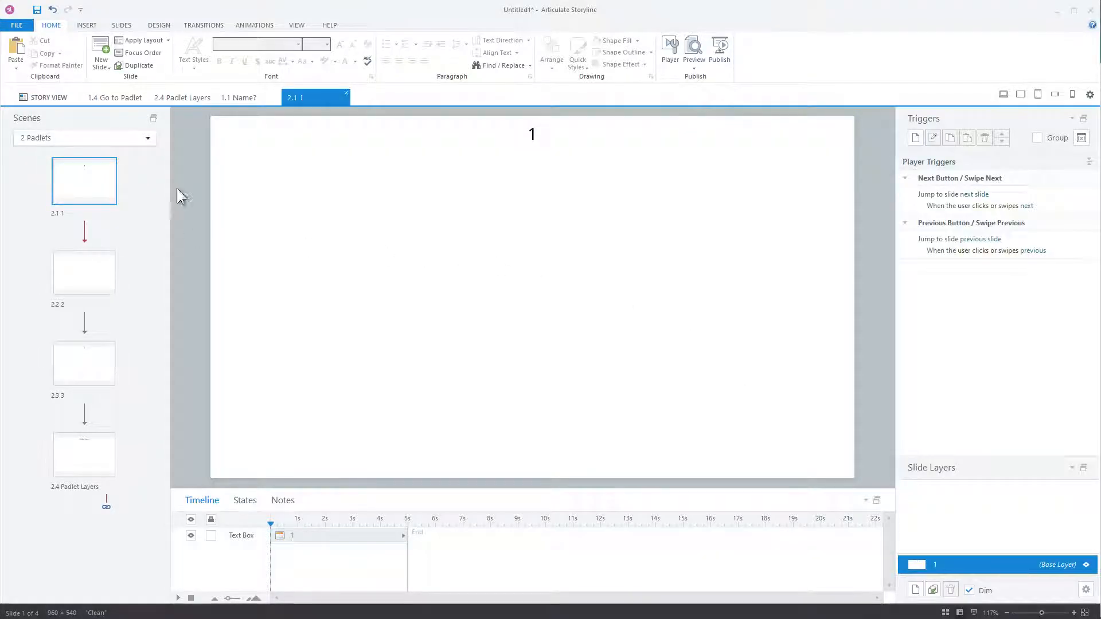
pyautogui.click(537, 135)
pyautogui.write(': URL Only')
pyautogui.click(462, 219)
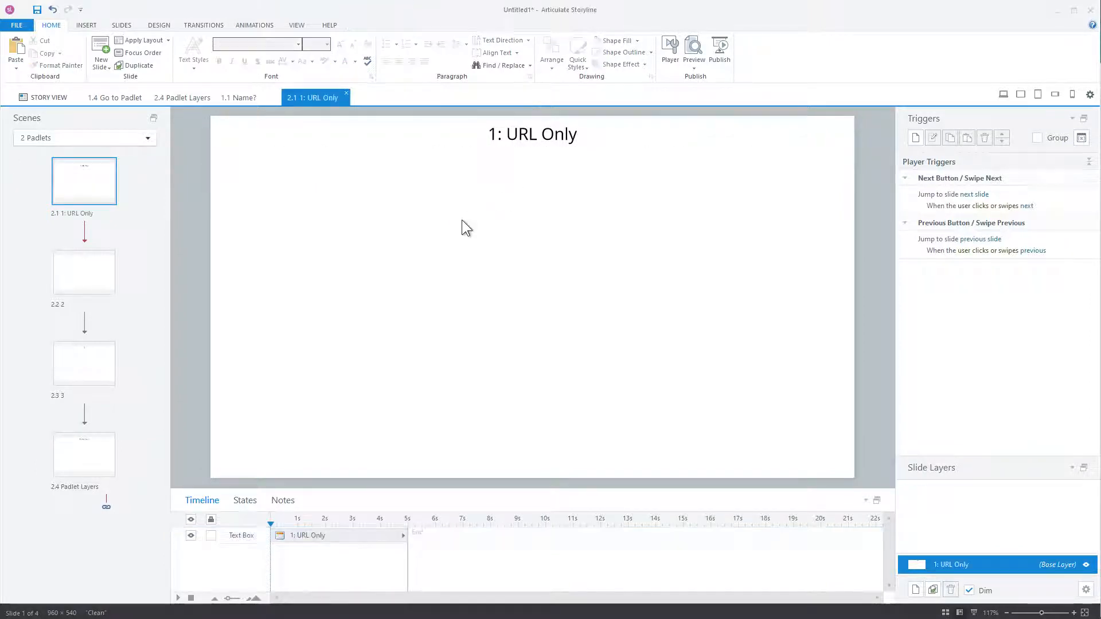
pyautogui.click(85, 26)
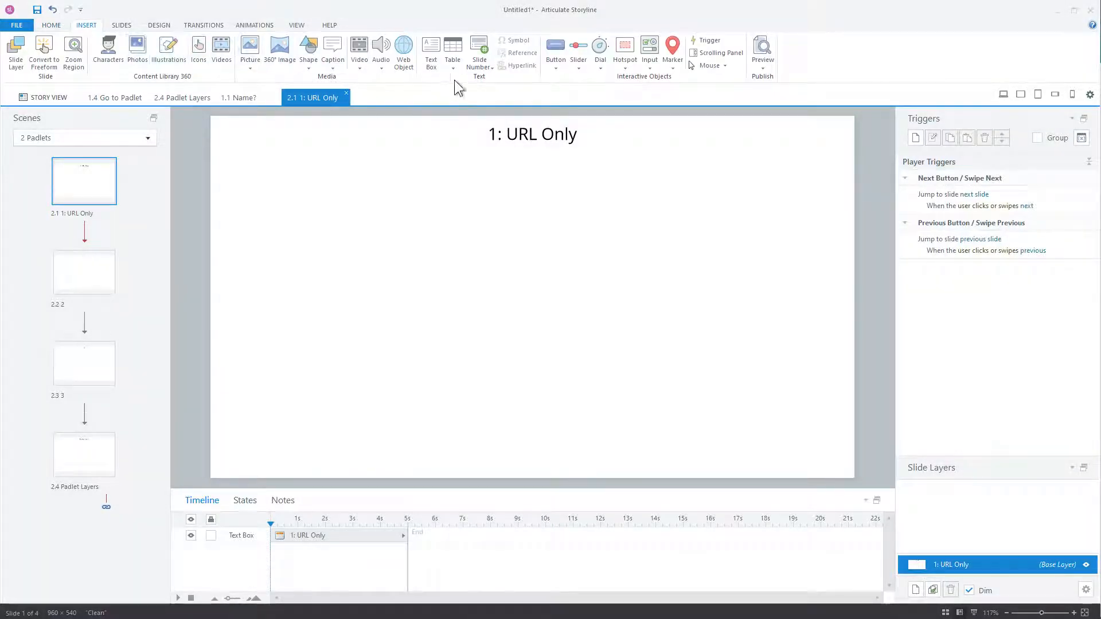
pyautogui.click(404, 53)
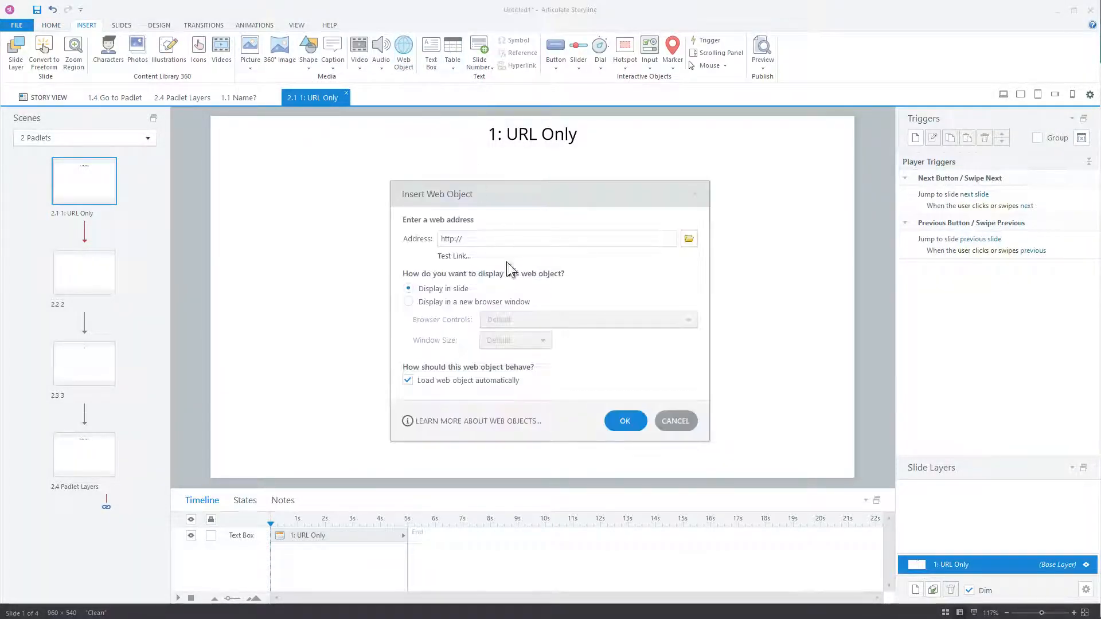
pyautogui.moveTo(477, 242); pyautogui.dragTo(431, 245)
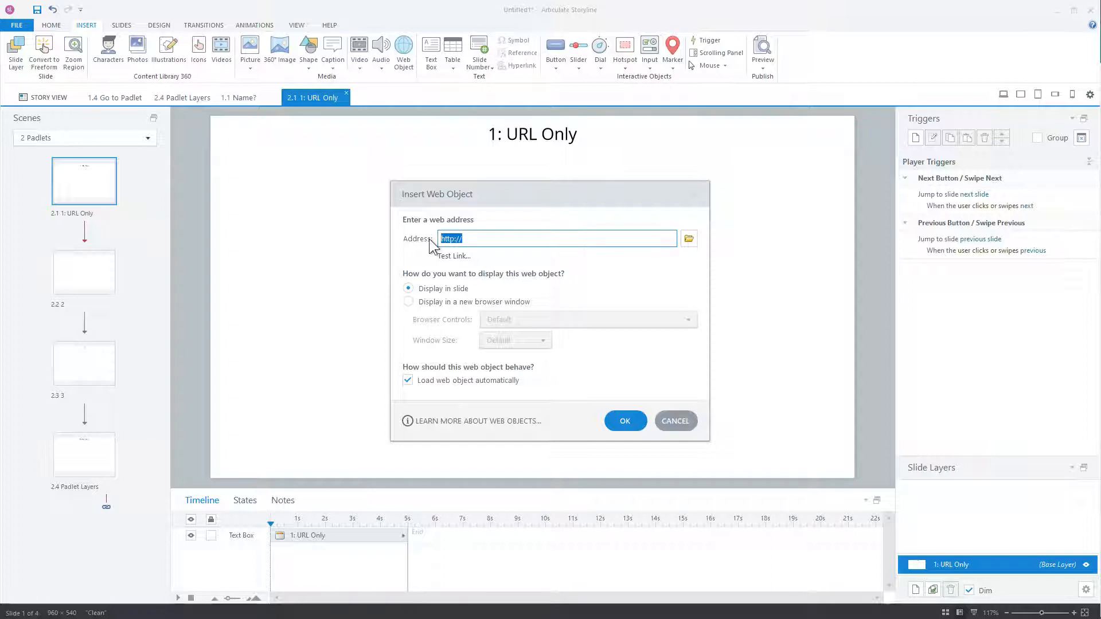
pyautogui.hotkey('ctrl', 'v')
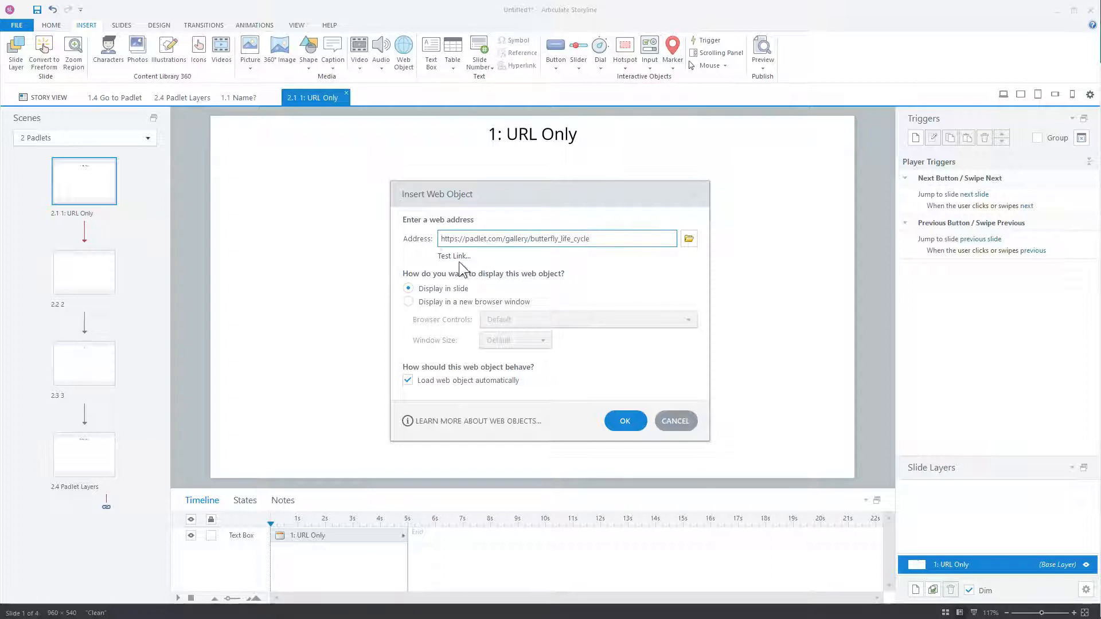
pyautogui.click(624, 423)
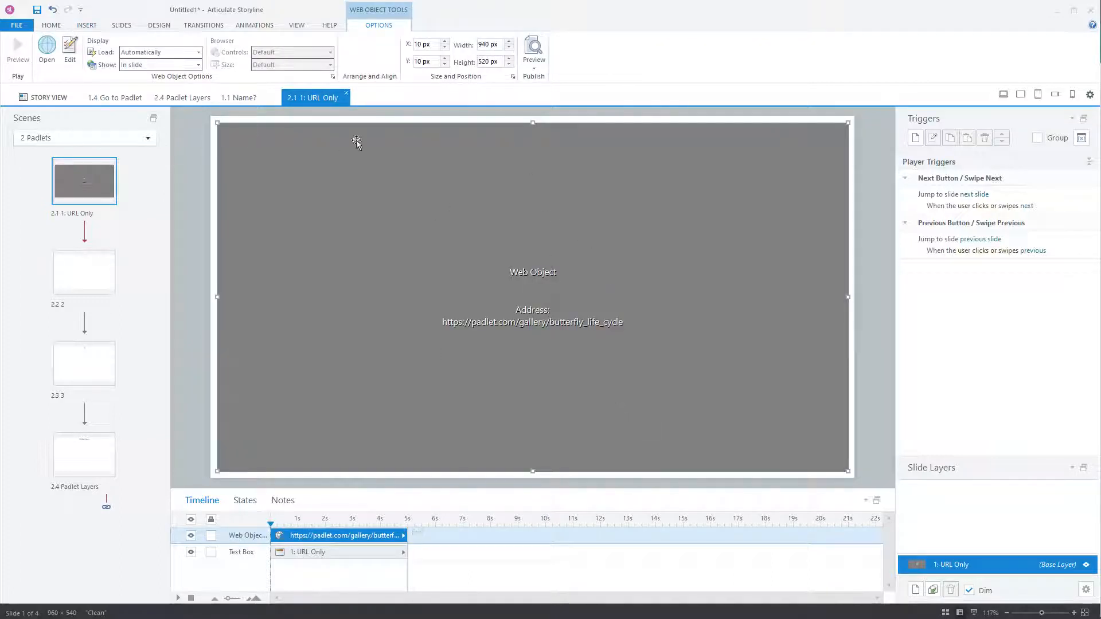
pyautogui.moveTo(533, 124); pyautogui.dragTo(530, 155)
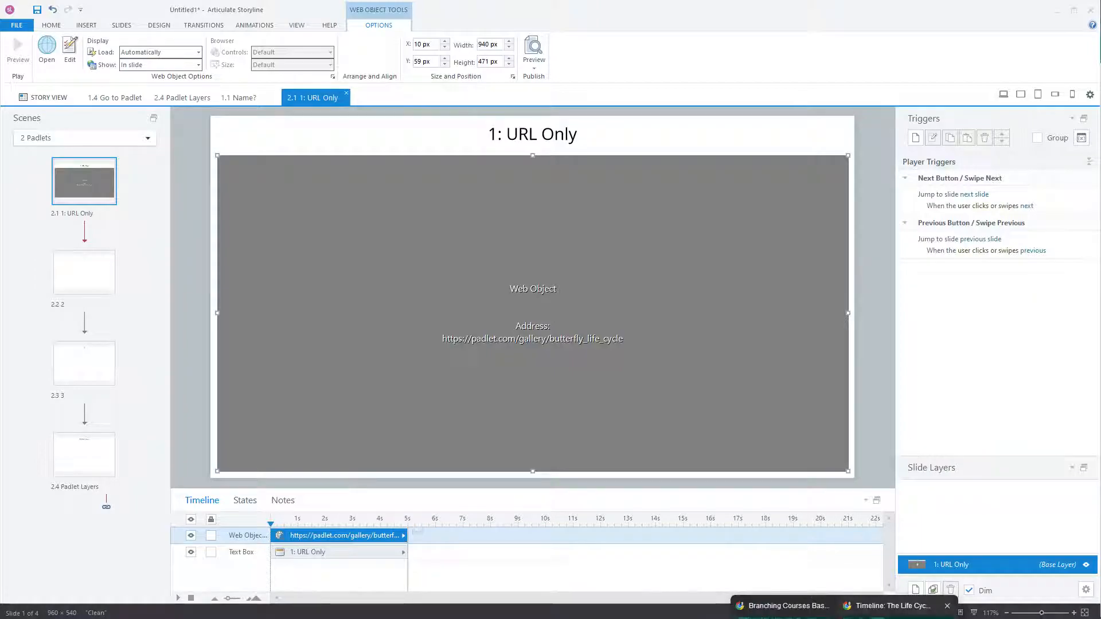
# Switch to the browser, copy only the iframe element from the padlet's full embed code, and return to Articulate Storyline
pyautogui.click(918, 605)
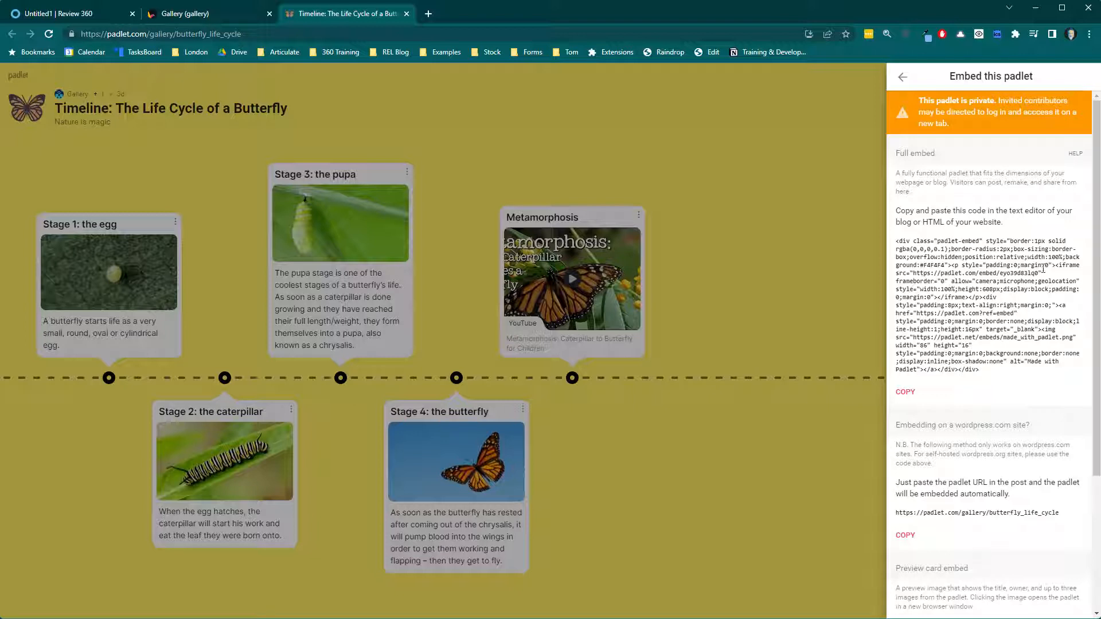
pyautogui.moveTo(1056, 266); pyautogui.dragTo(971, 297)
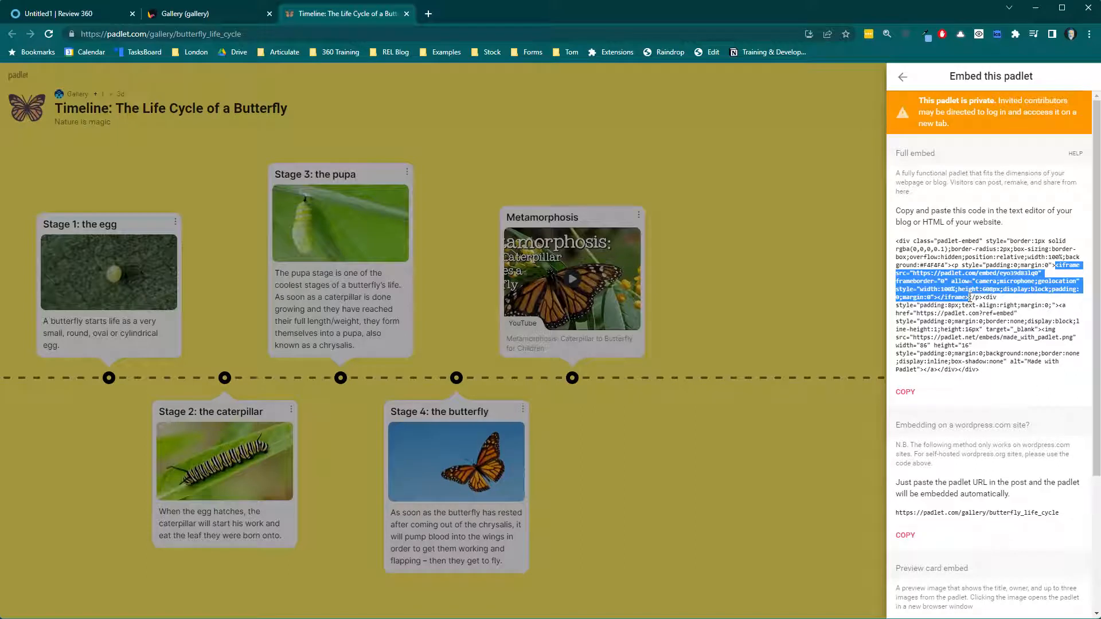
pyautogui.click(797, 618)
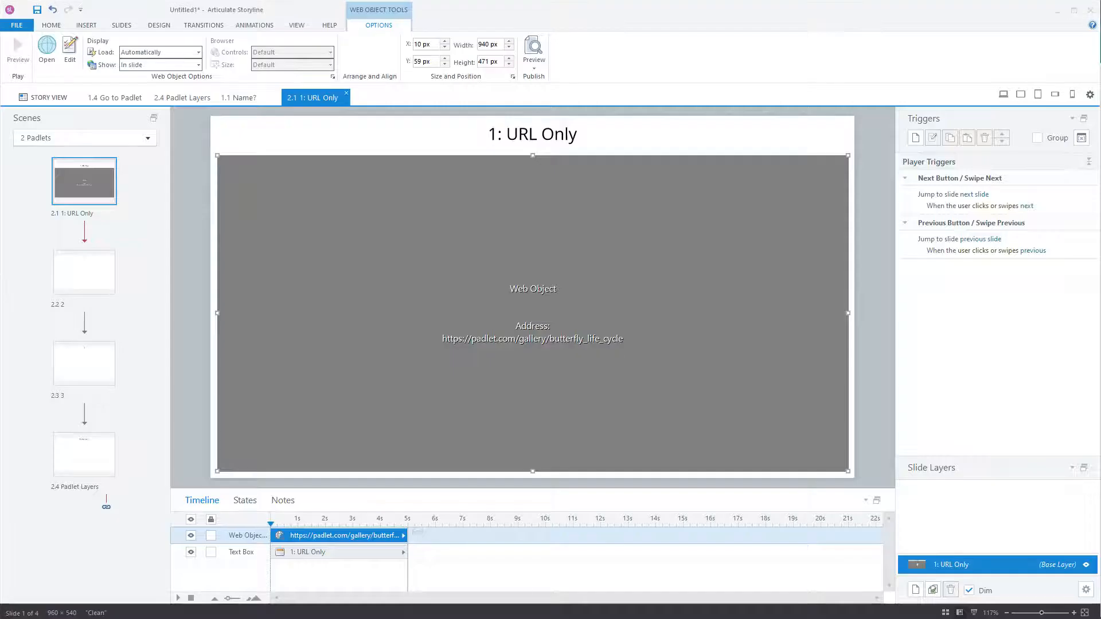
# Open the second slide in the Padlets scene and change its title to "2: iframe"
pyautogui.click(113, 290)
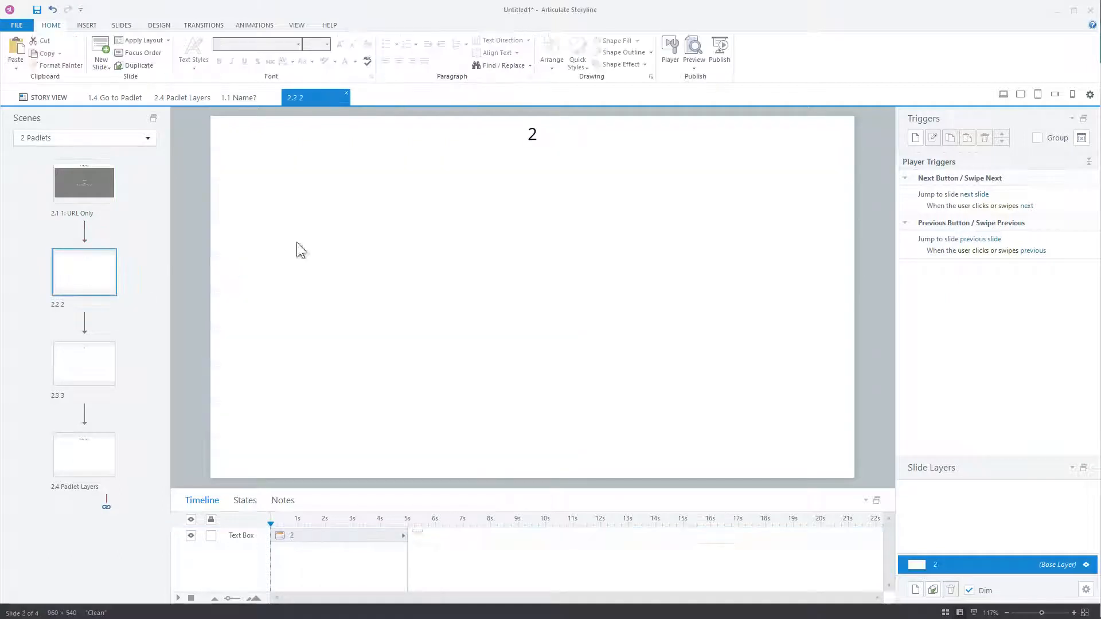
pyautogui.write(': iframe')
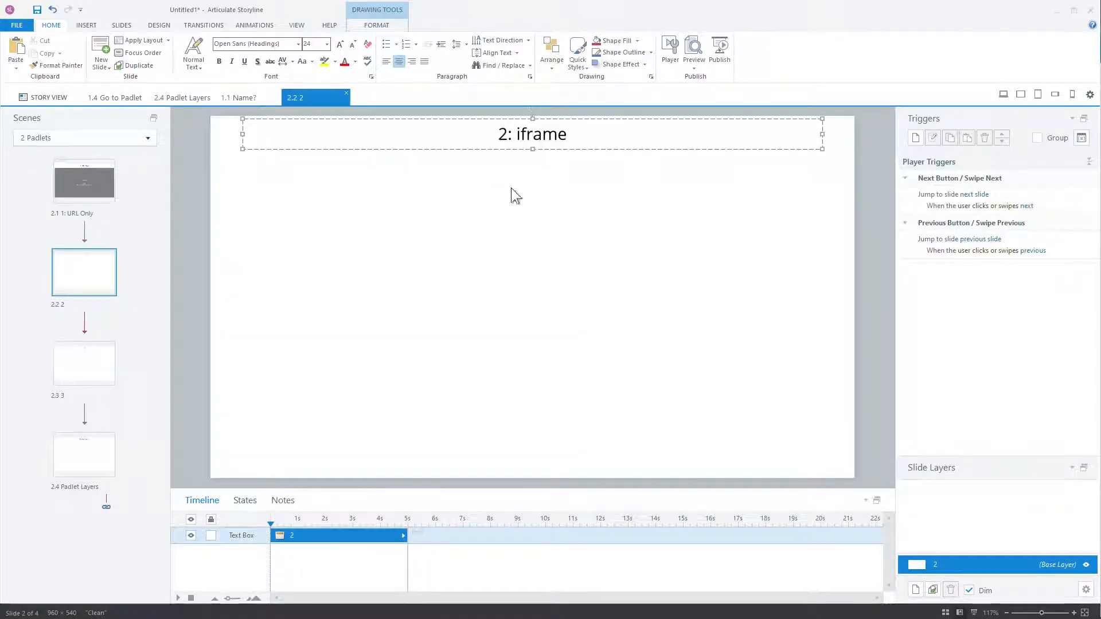
pyautogui.click(408, 213)
# Insert a video from a website on the "2: iframe" slide, using the copied padlet iframe code as the embed code
pyautogui.click(83, 26)
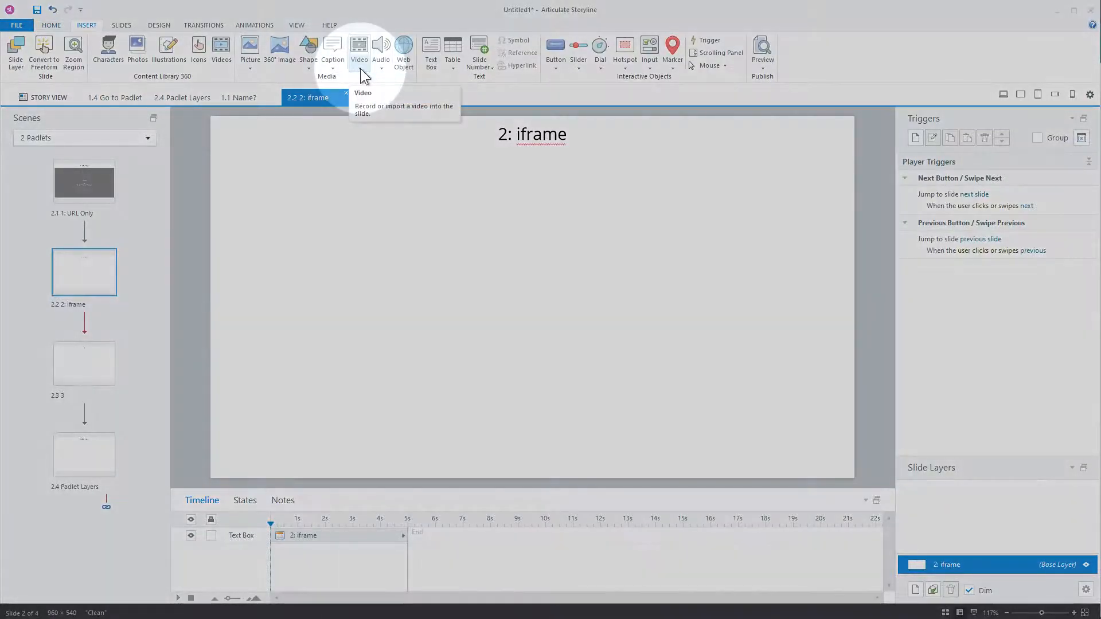
pyautogui.click(361, 68)
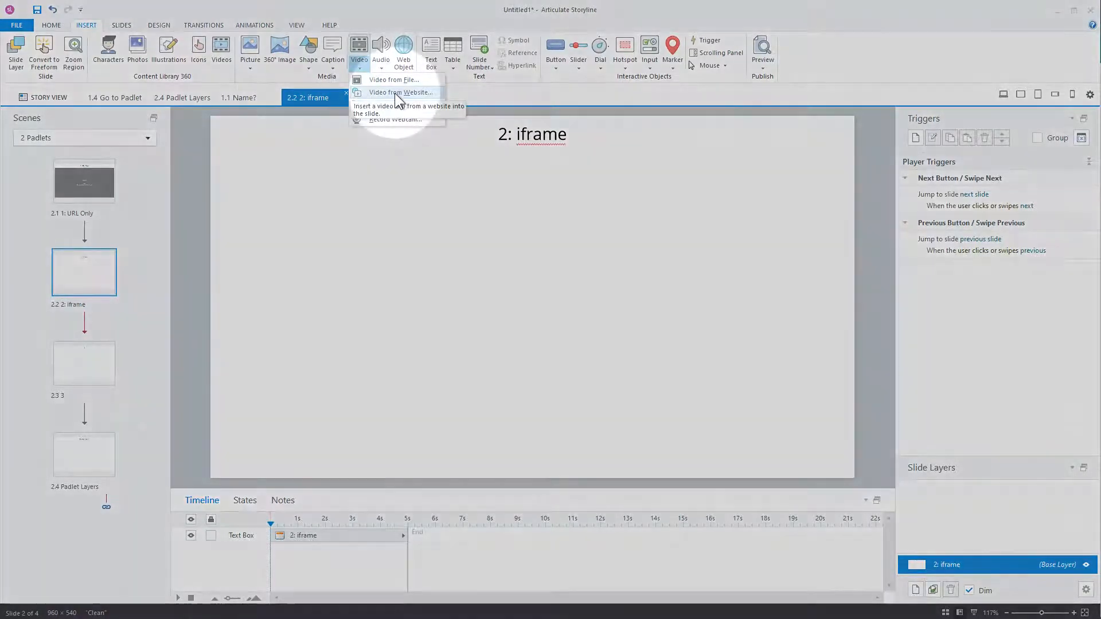
pyautogui.click(394, 93)
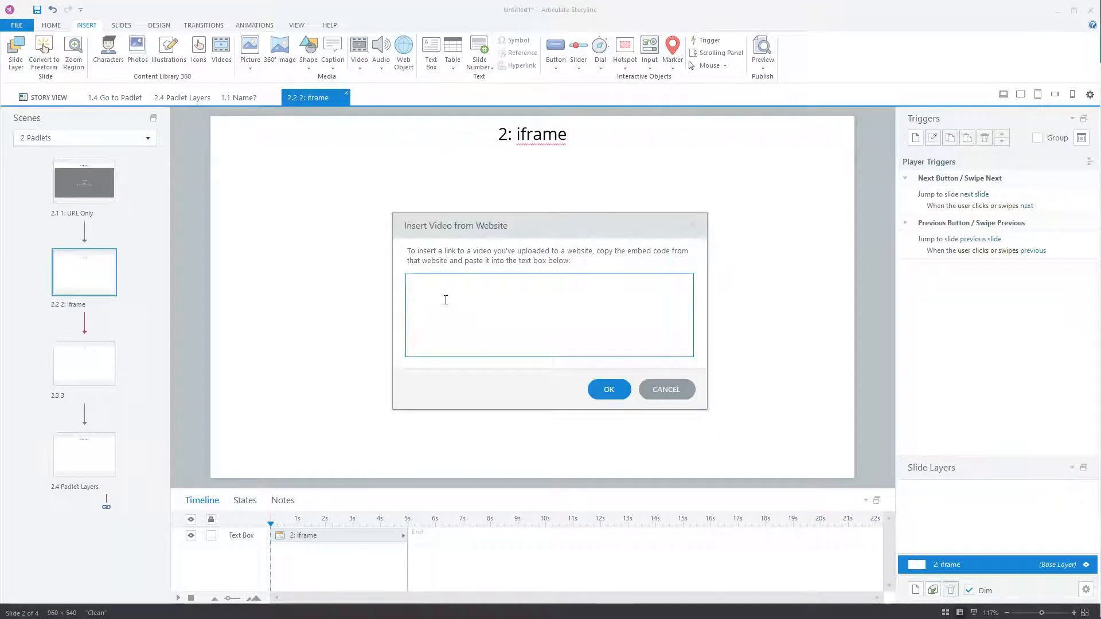
pyautogui.hotkey('ctrl', 'v')
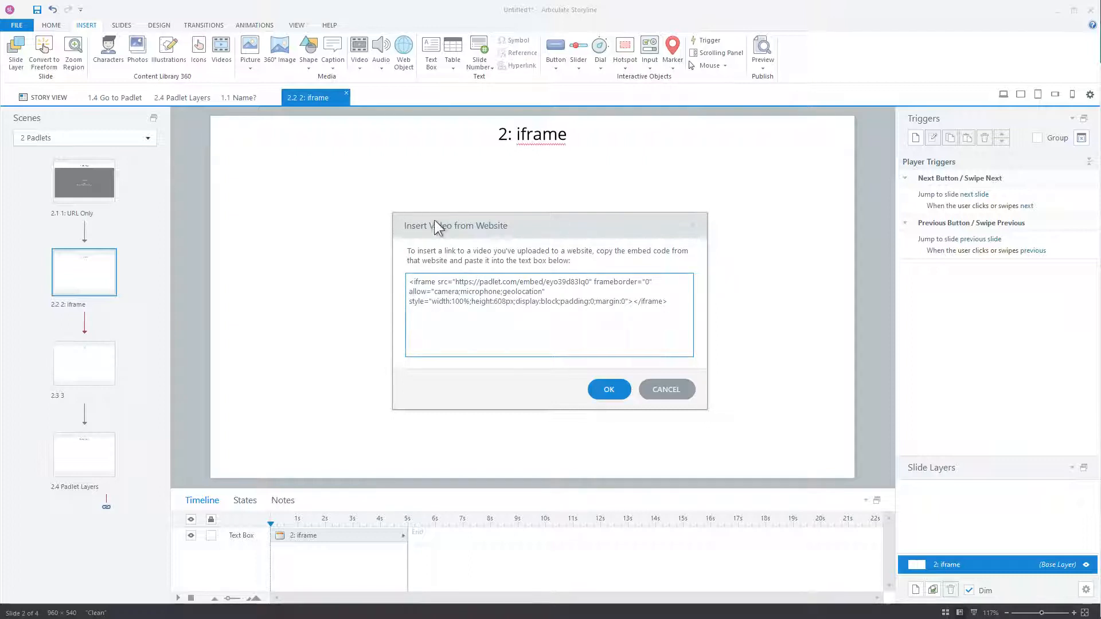
pyautogui.click(609, 390)
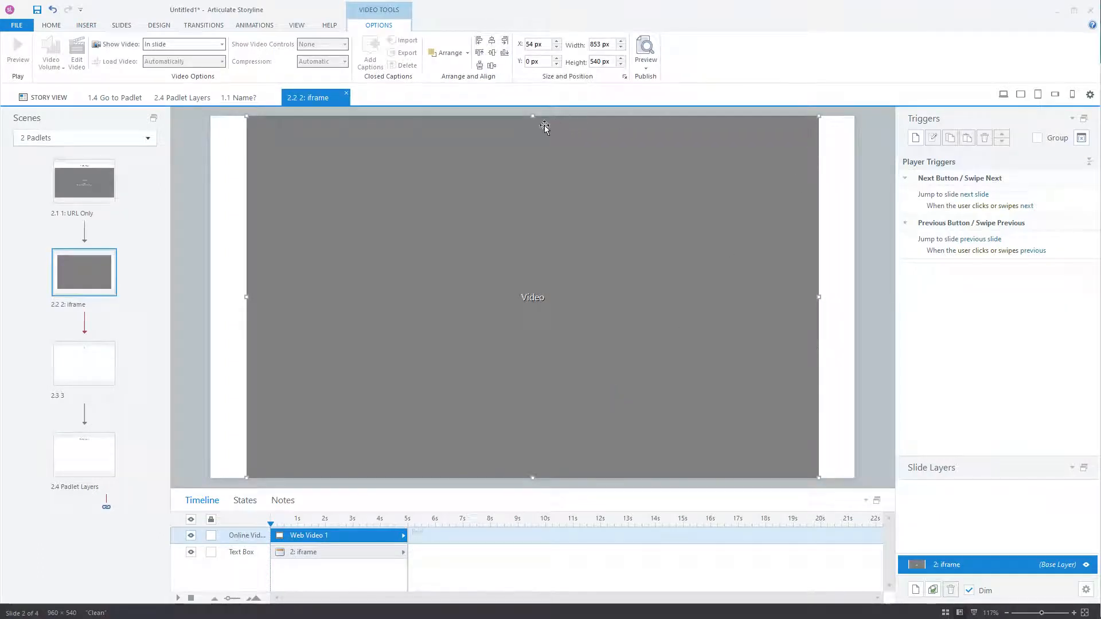
# Resize the embedded video to about 960 by 482 px so it spans the slide's full width below the title
pyautogui.moveTo(533, 116); pyautogui.dragTo(532, 155)
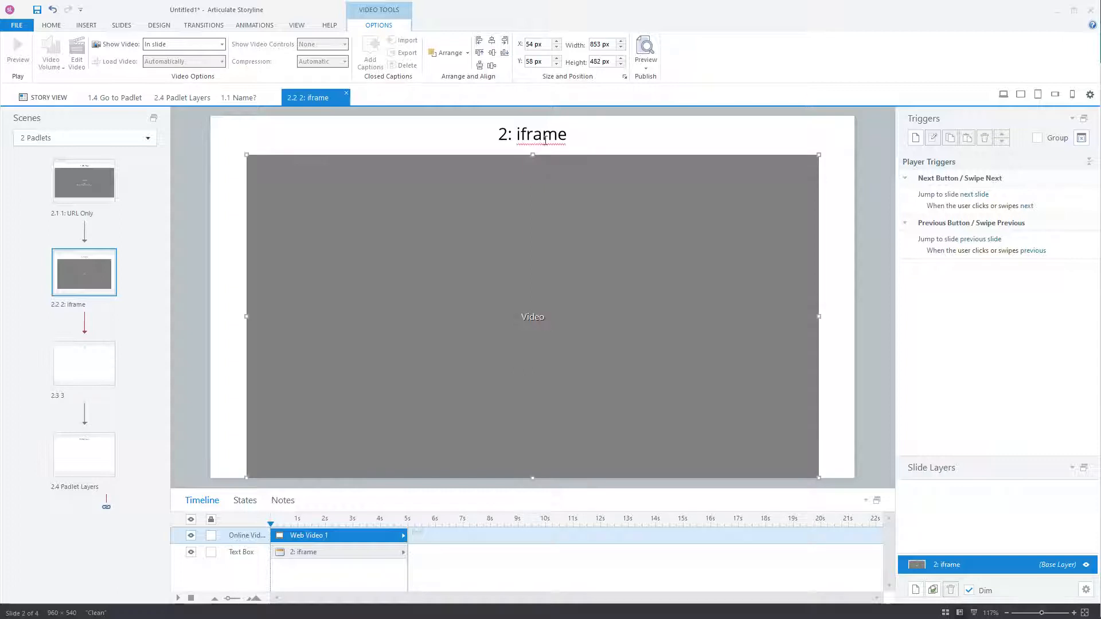
pyautogui.moveTo(248, 316); pyautogui.dragTo(211, 316)
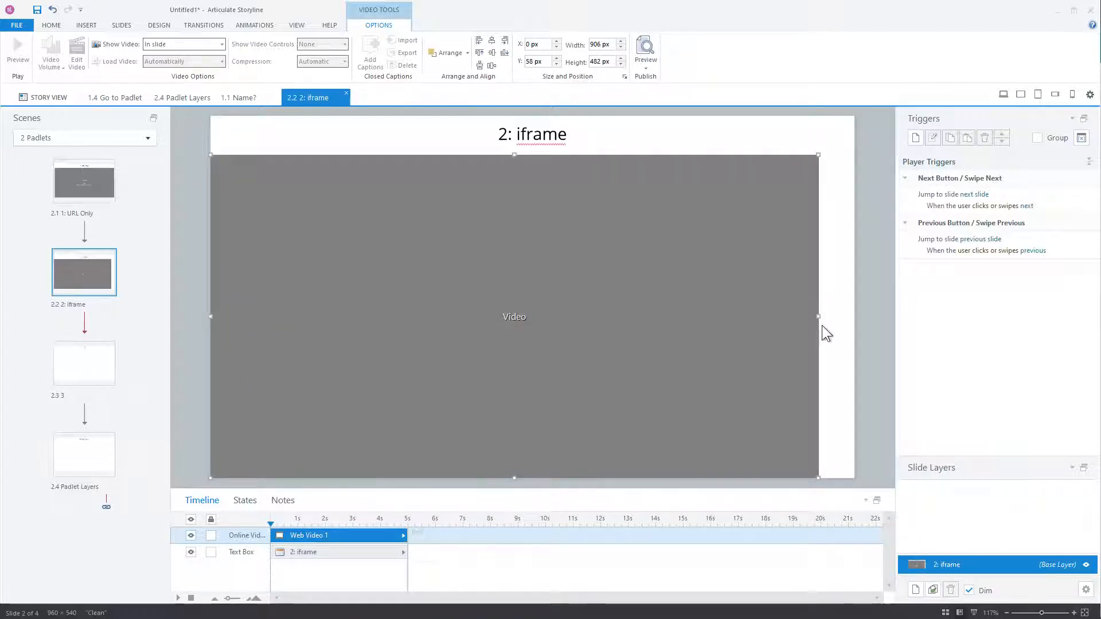
pyautogui.moveTo(819, 316); pyautogui.dragTo(854, 325)
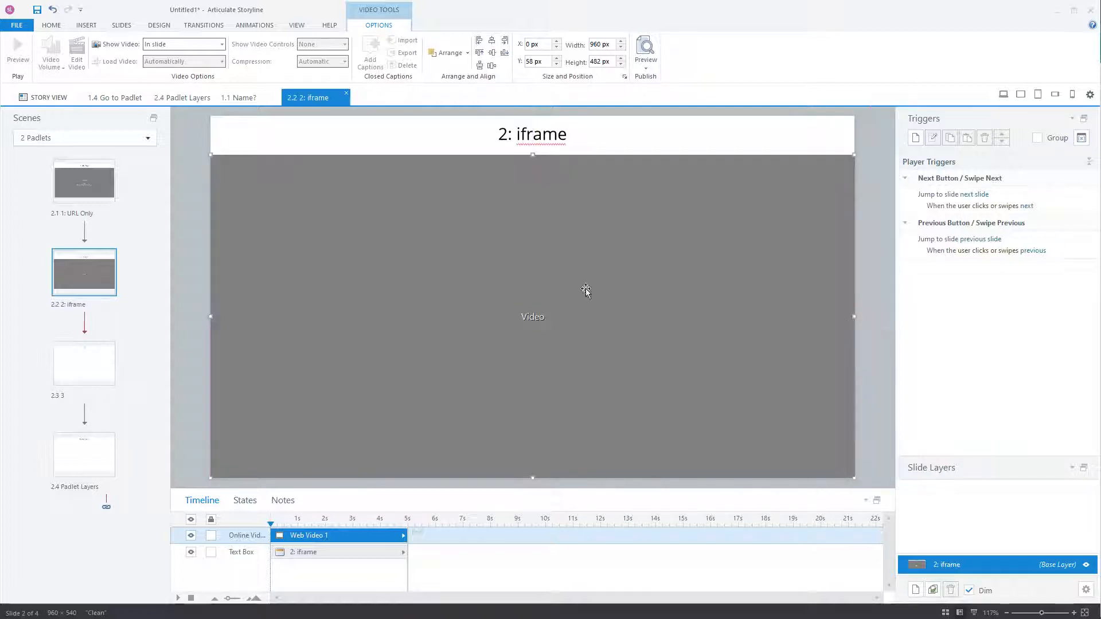
# Open the third slide in the Padlets scene and change its title to "3: whole code"
pyautogui.click(81, 370)
pyautogui.click(542, 135)
pyautogui.write(': whole code')
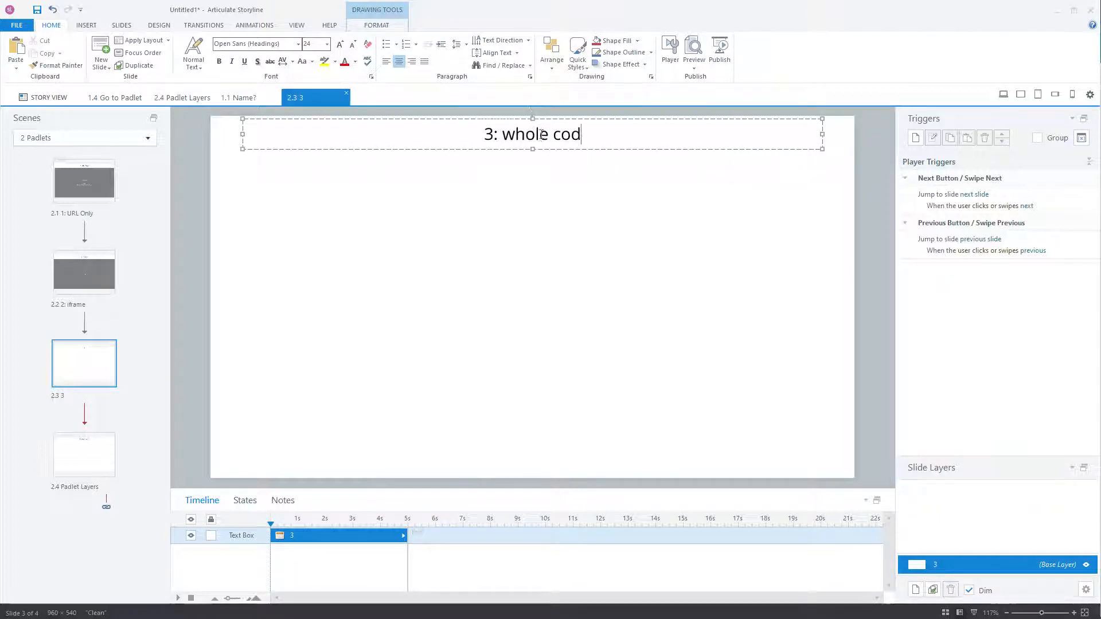
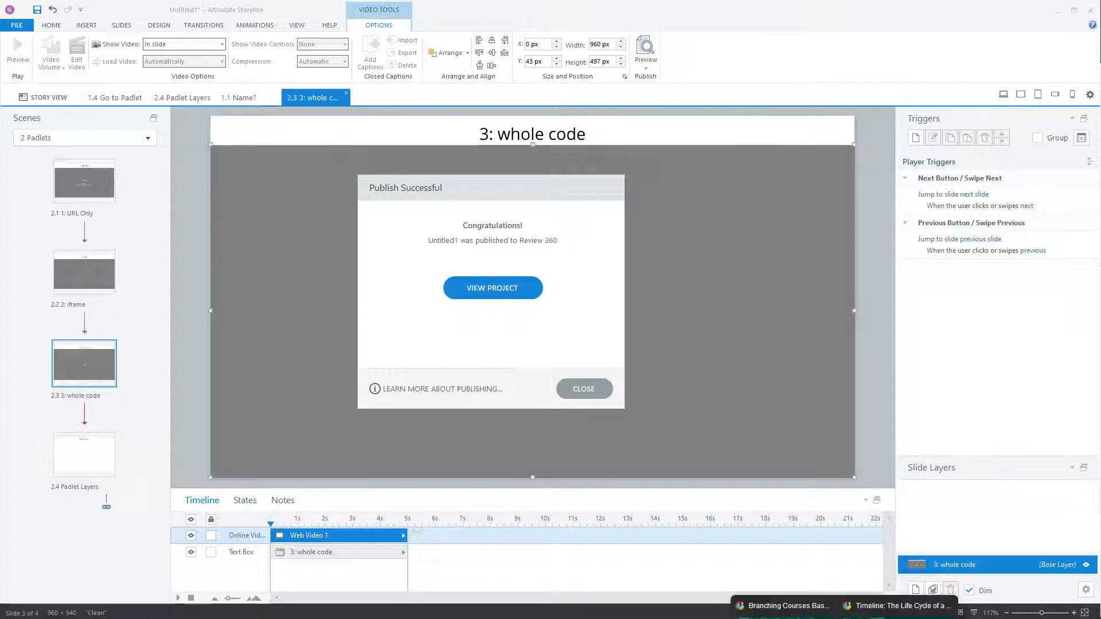
# Switch to the browser, reload the published course in Review 360 and collapse its comments area
pyautogui.click(898, 609)
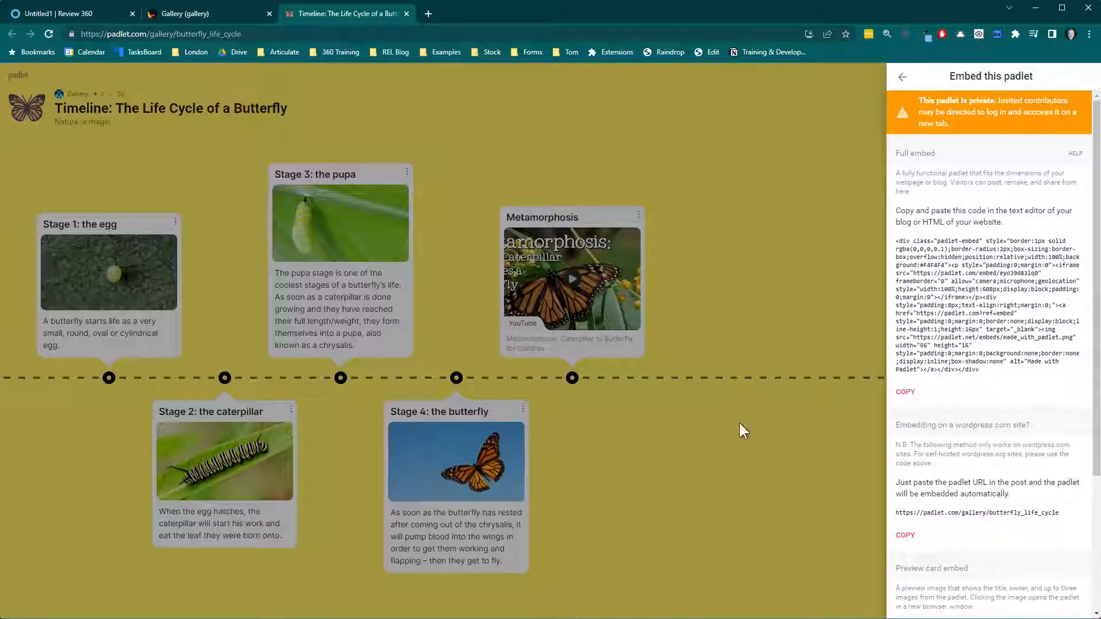
pyautogui.click(75, 11)
pyautogui.click(47, 35)
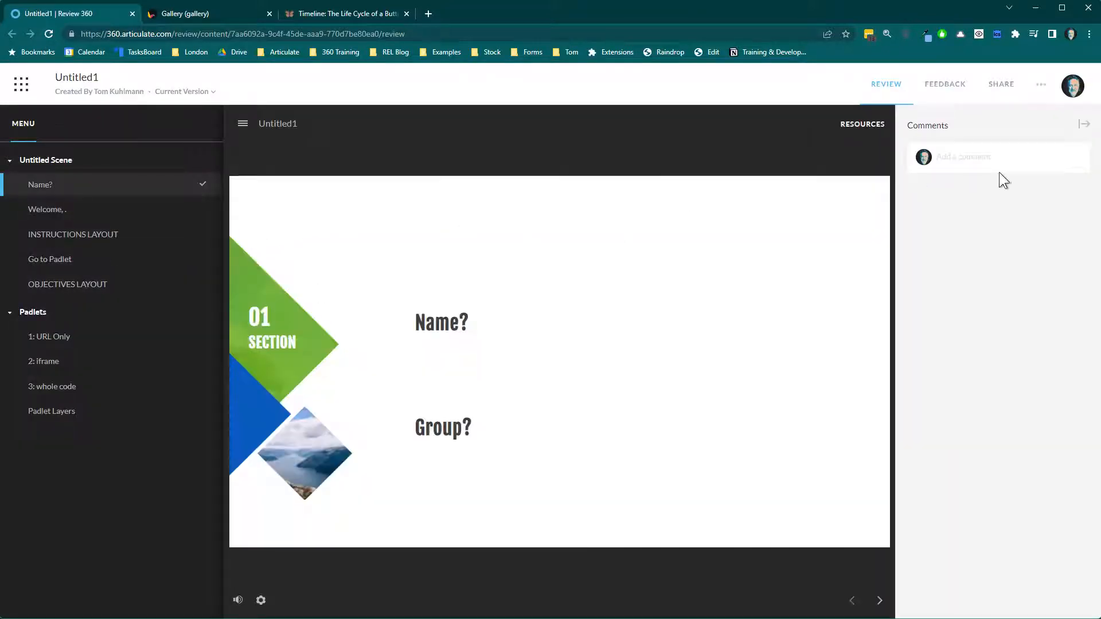
pyautogui.click(1083, 125)
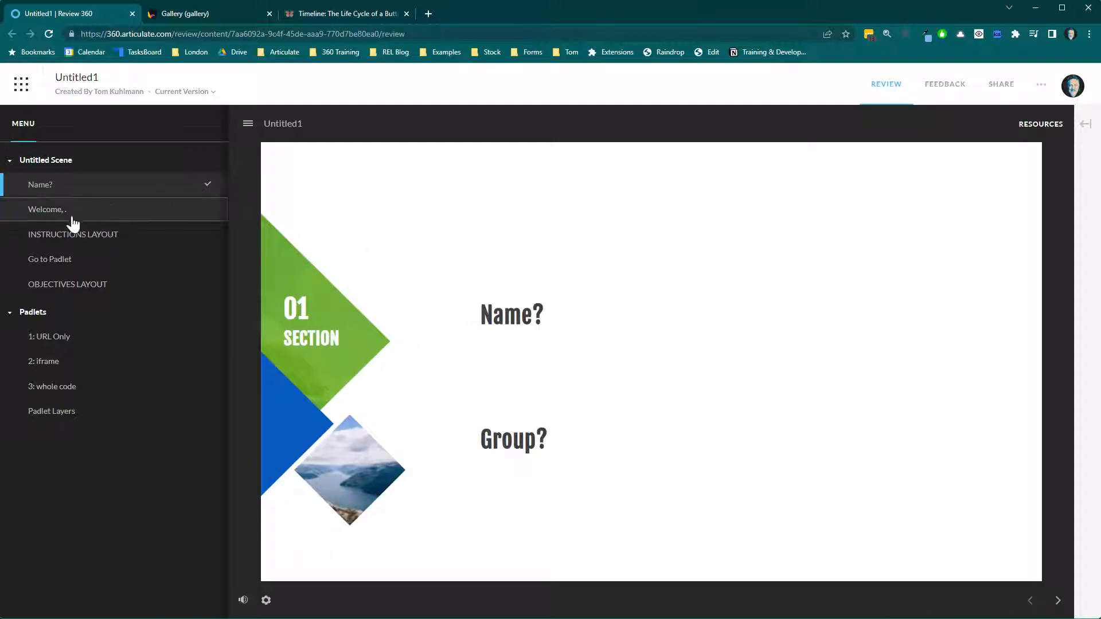
# Compare the published "1: URL Only" slide with "2: iframe", scrolling through the URL version's butterfly timeline to its end
pyautogui.click(49, 339)
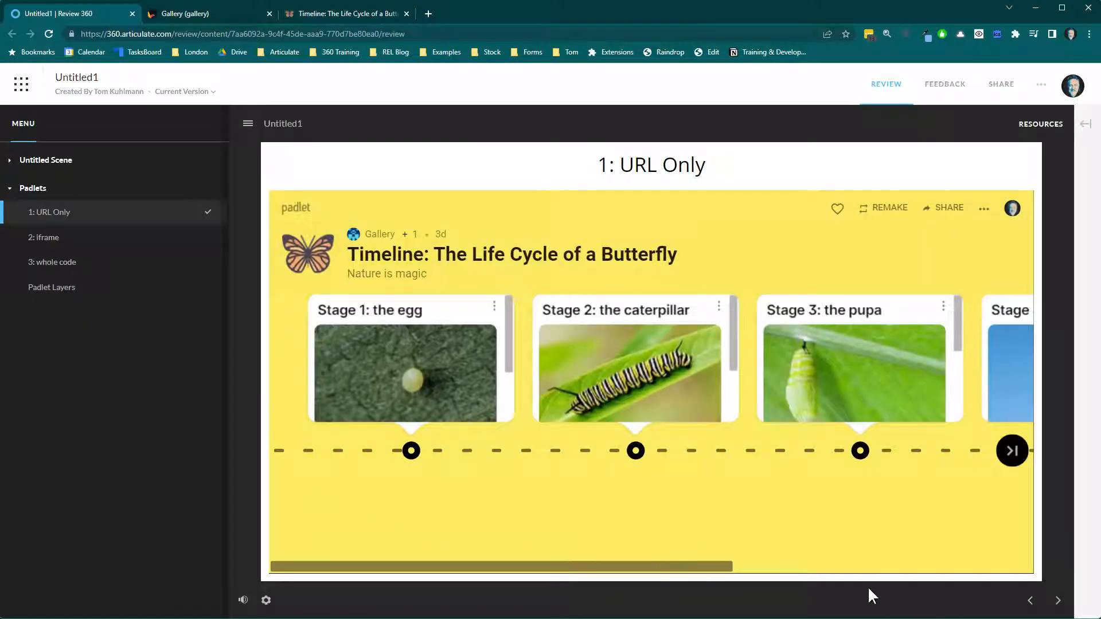
pyautogui.moveTo(691, 569); pyautogui.dragTo(521, 570)
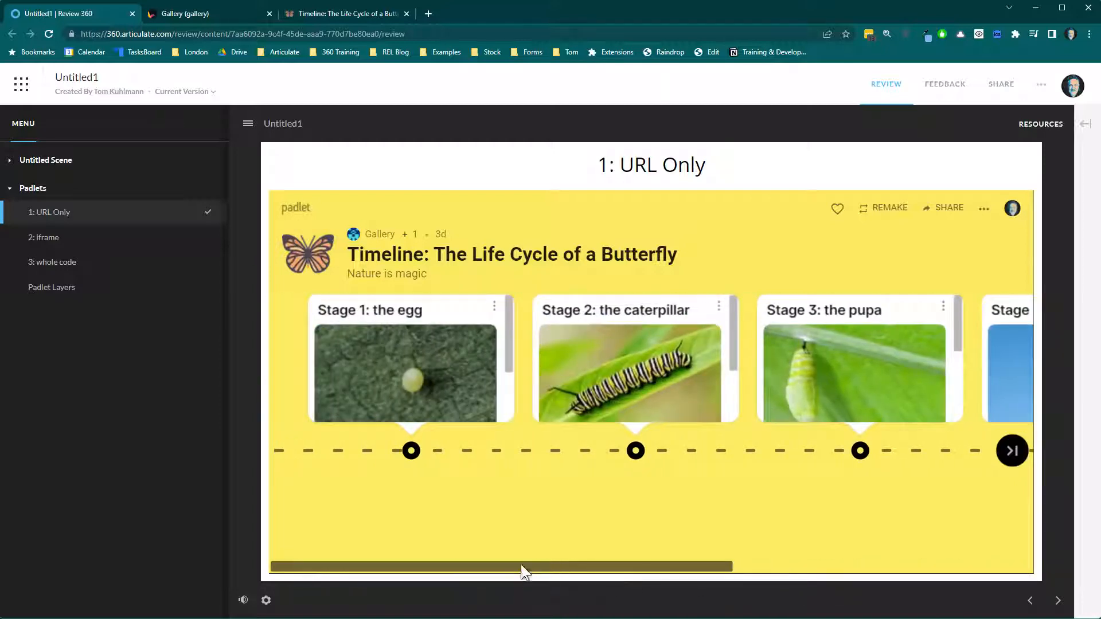
pyautogui.click(1014, 452)
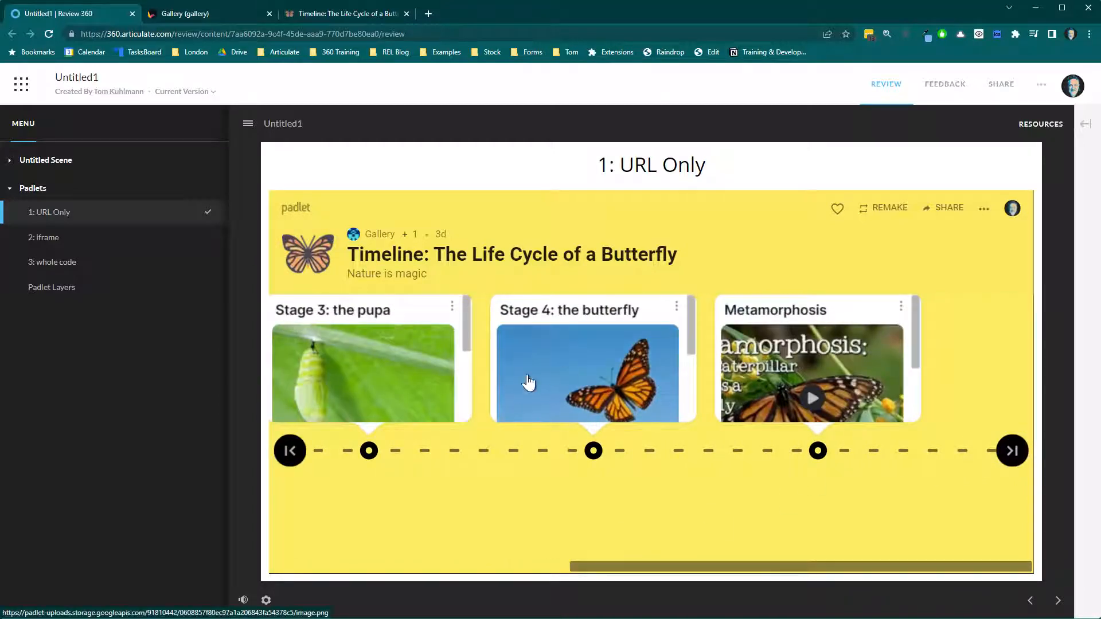
pyautogui.click(53, 240)
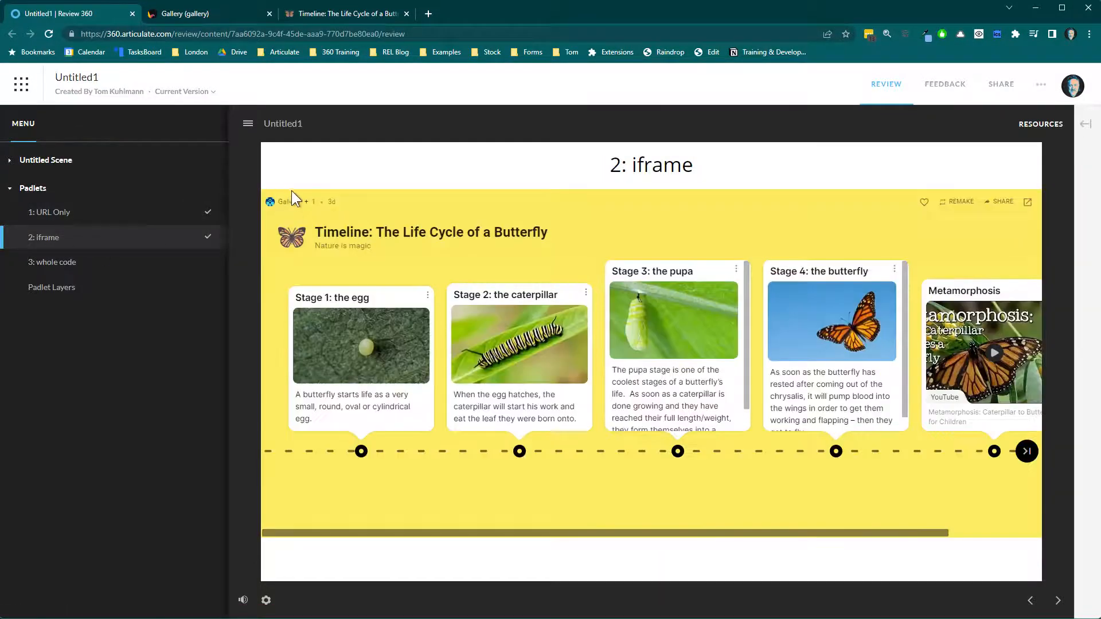
pyautogui.click(75, 214)
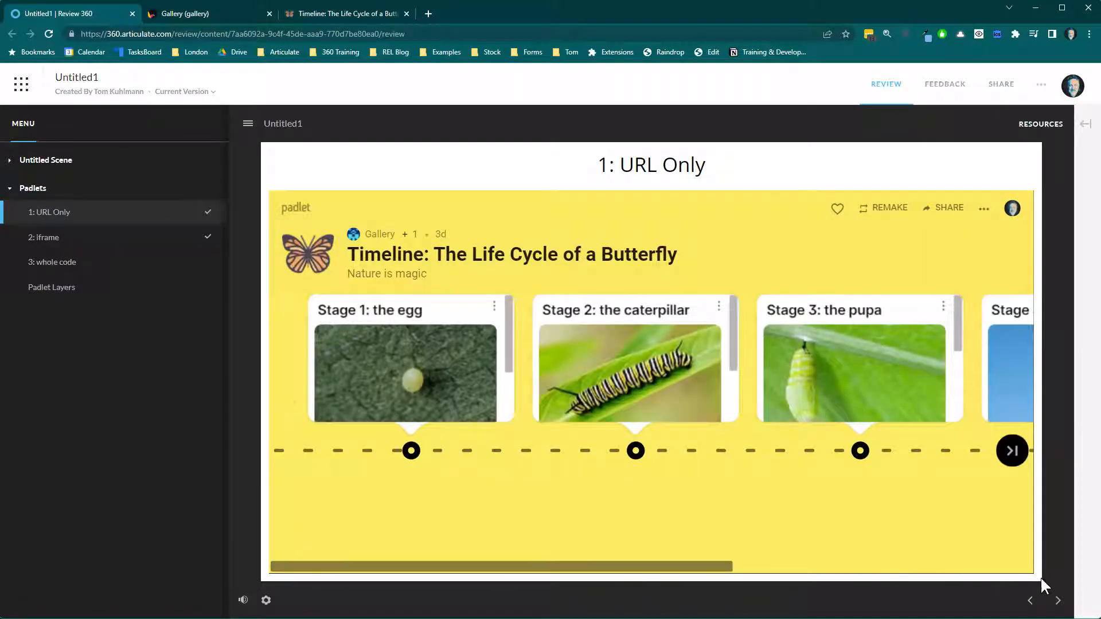
pyautogui.moveTo(635, 567); pyautogui.dragTo(960, 556)
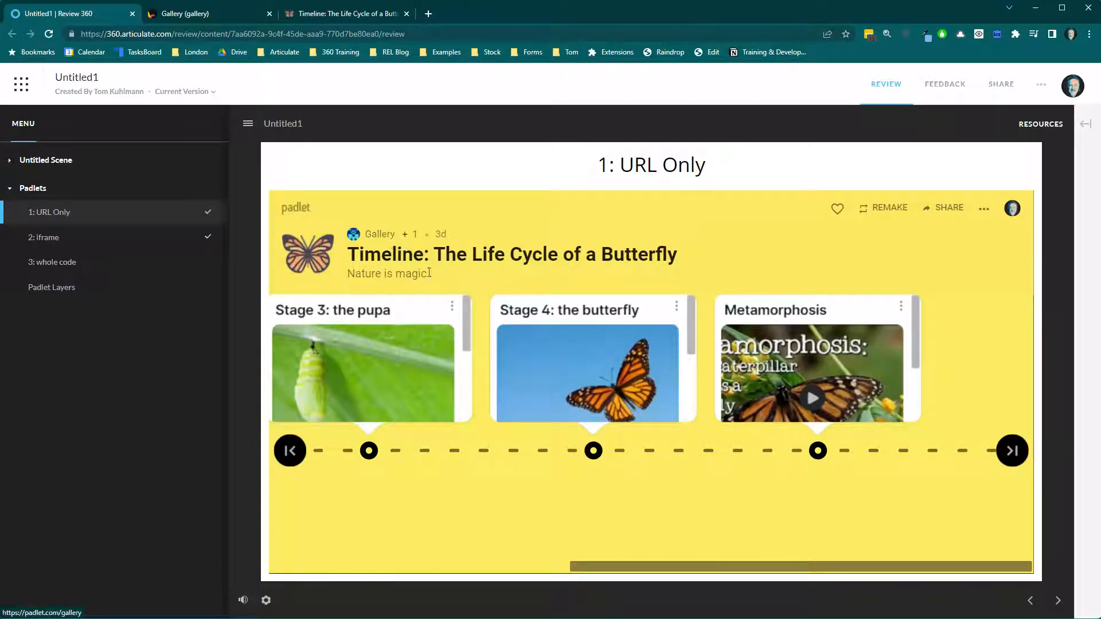
# Compare how the padlet fits on the published "2: iframe", "3: whole code" and "1: URL Only" slides
pyautogui.click(54, 239)
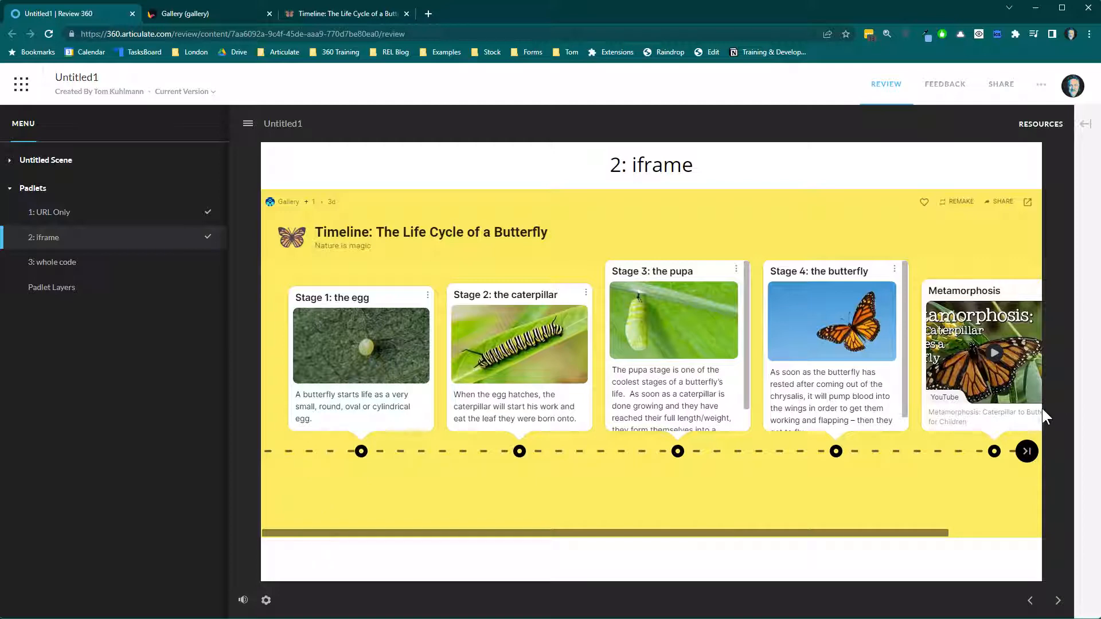
pyautogui.click(60, 270)
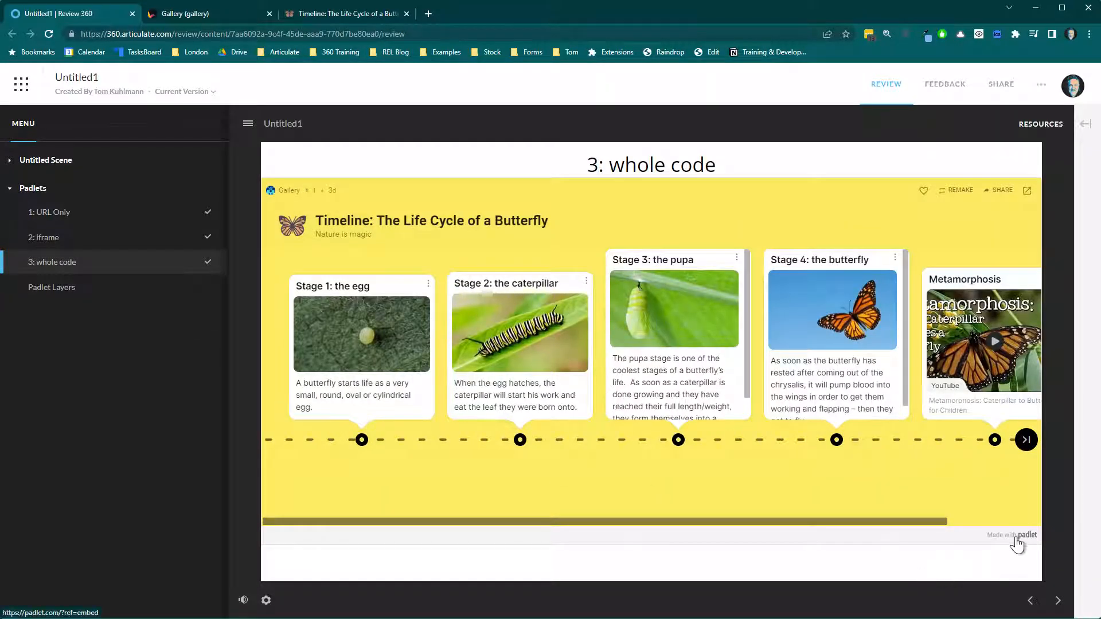
pyautogui.click(58, 237)
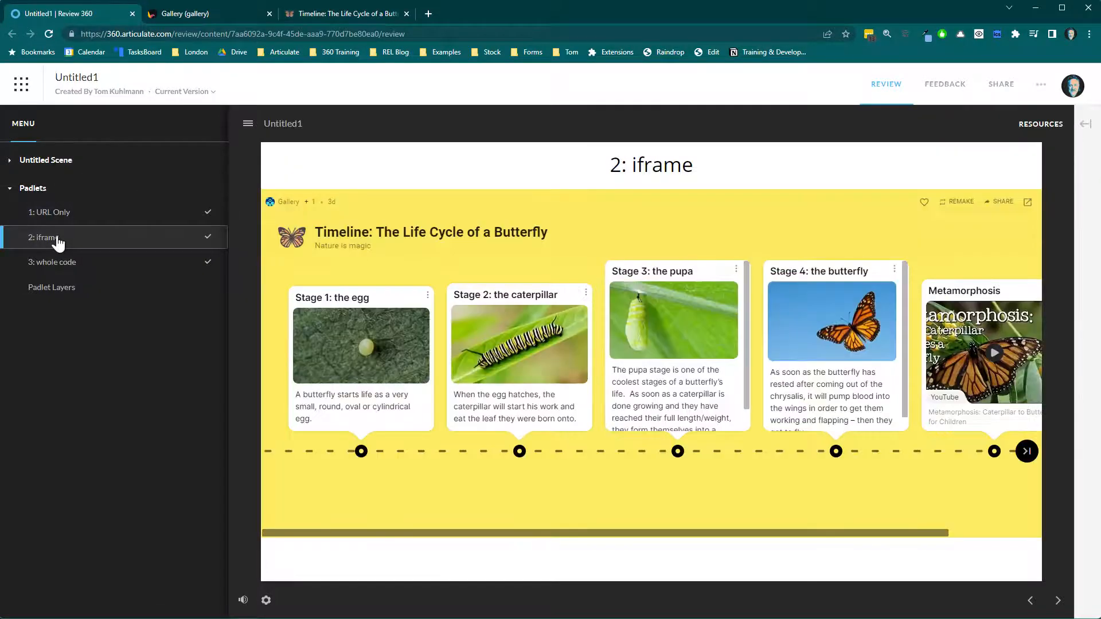
pyautogui.click(51, 214)
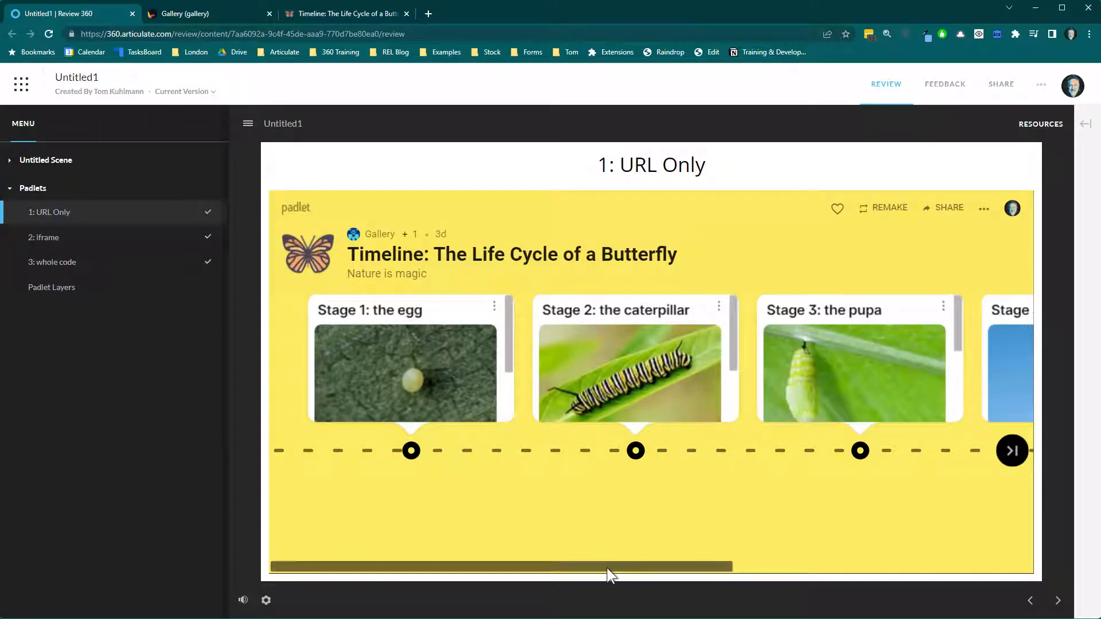
pyautogui.moveTo(606, 568); pyautogui.dragTo(717, 566)
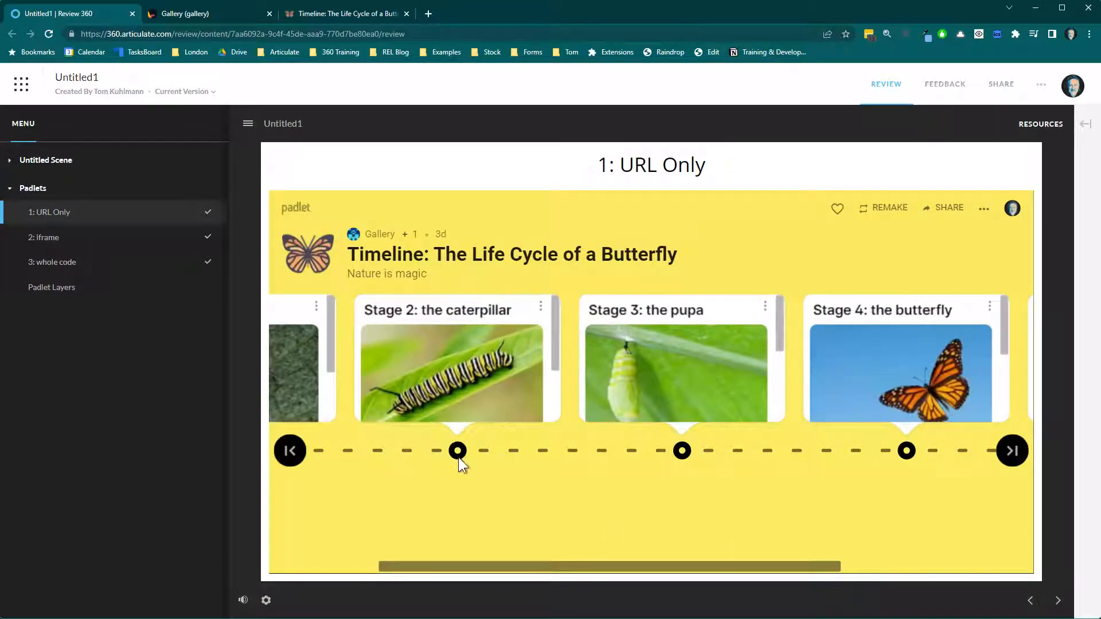
pyautogui.click(37, 238)
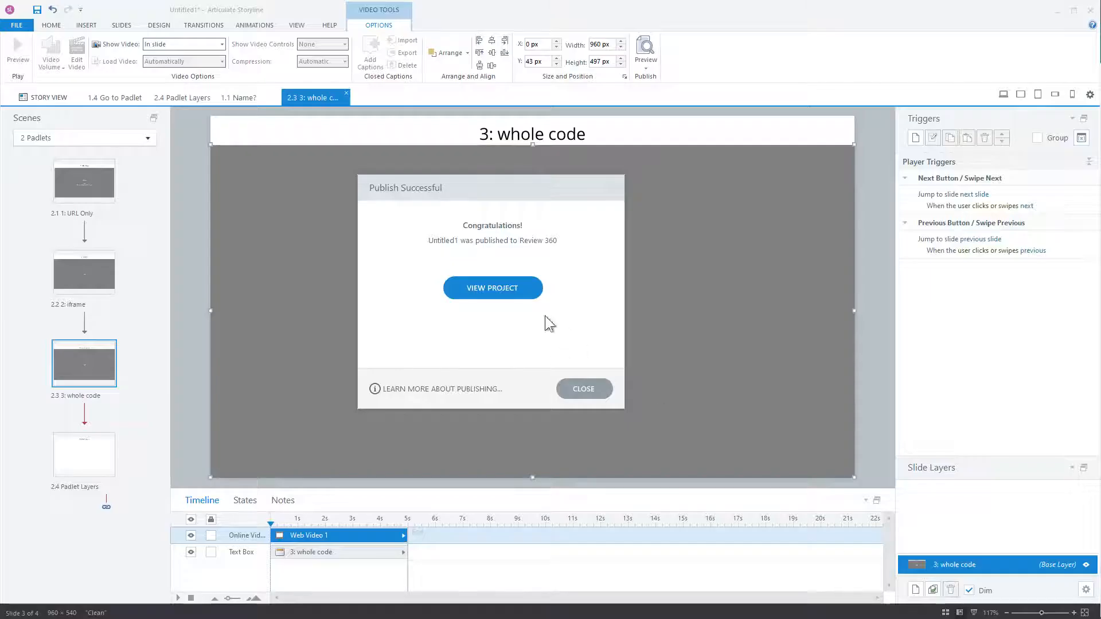
# In Articulate Storyline, dismiss the publish confirmation and add a slide layer named "A" to the "Padlet Layers" slide
pyautogui.click(596, 393)
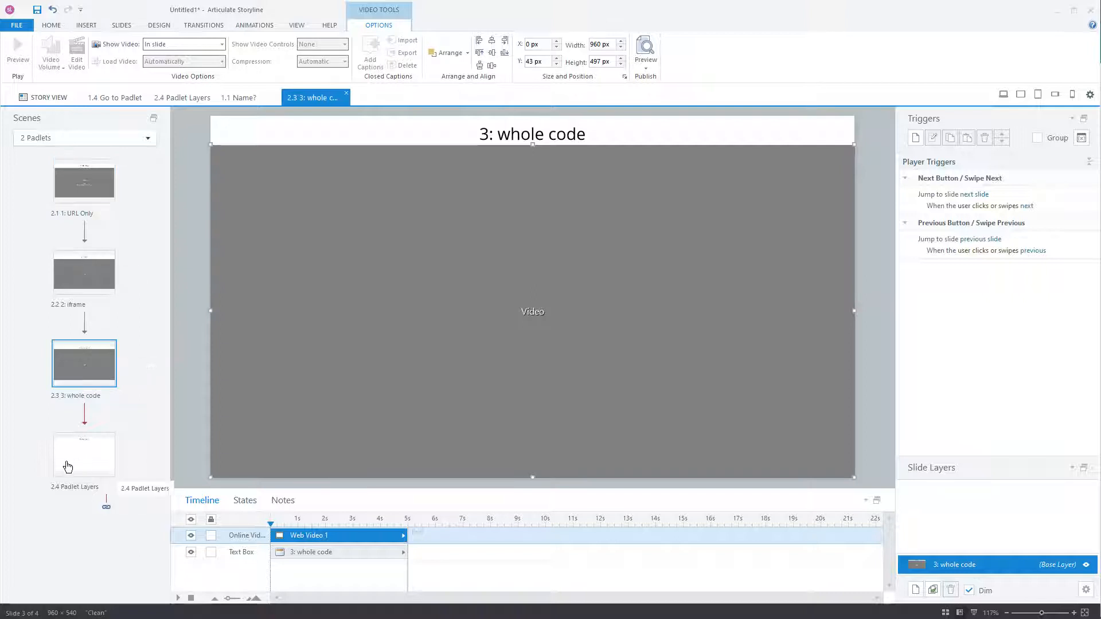
pyautogui.click(92, 472)
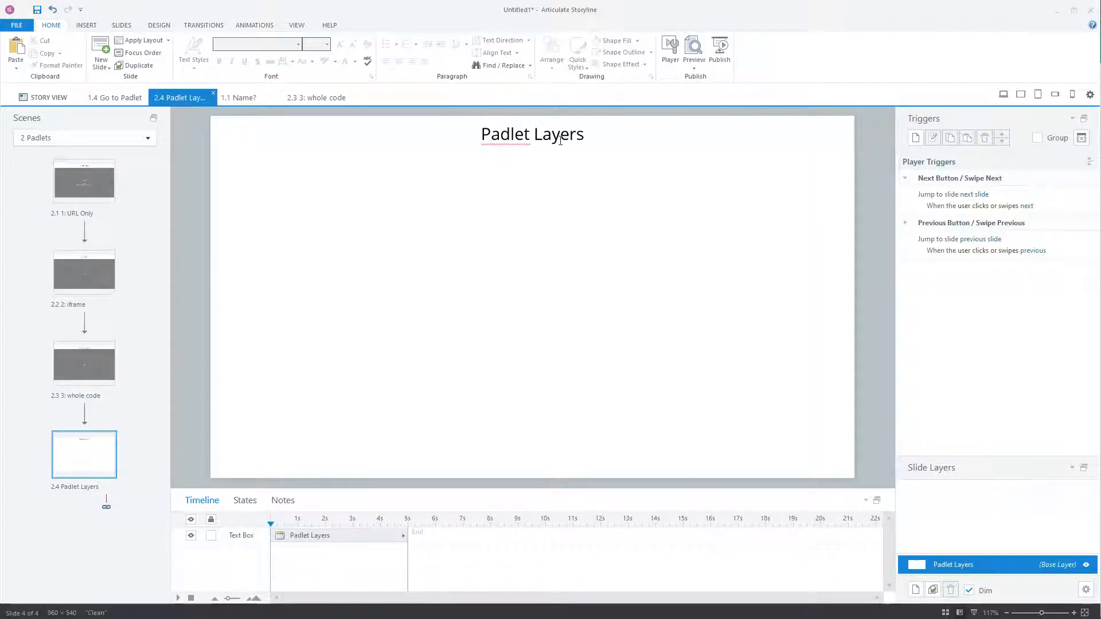
pyautogui.click(919, 590)
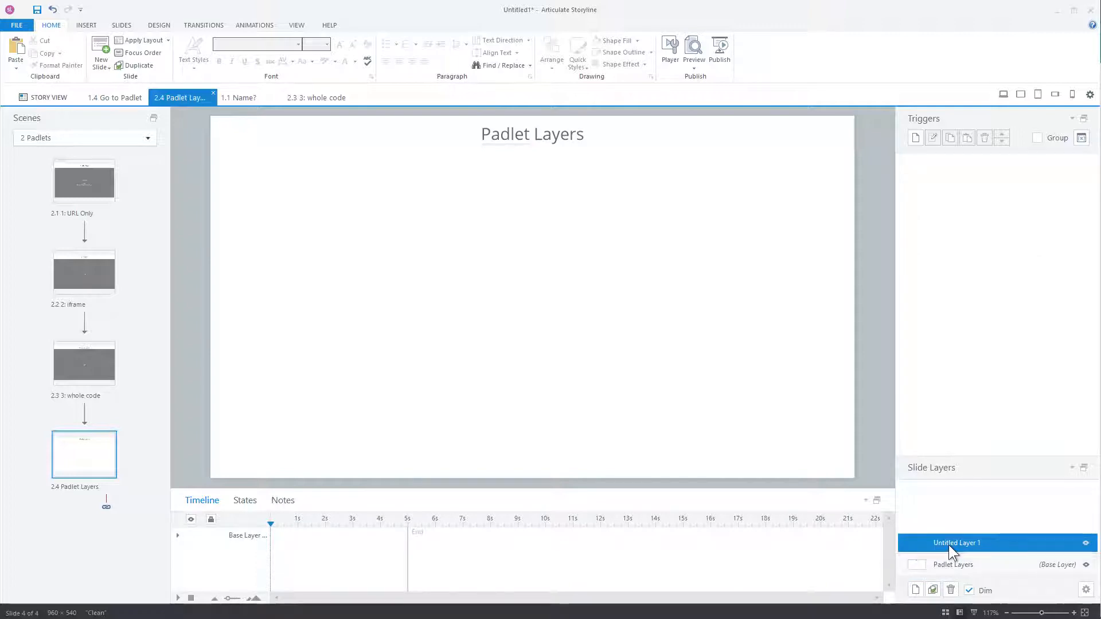
pyautogui.doubleClick(962, 539)
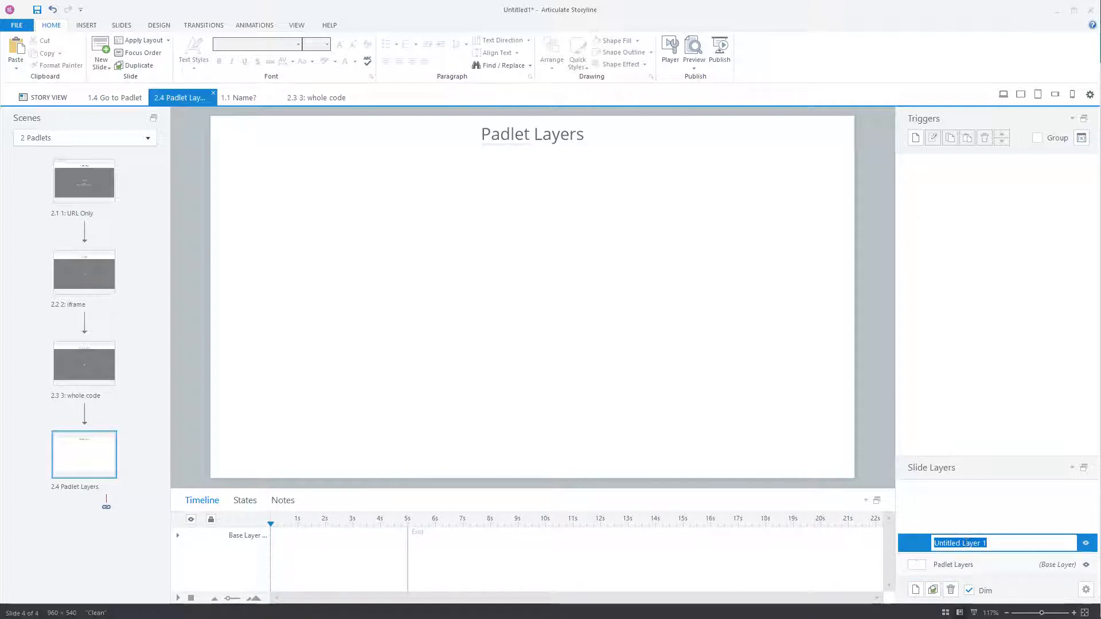
pyautogui.write('A')
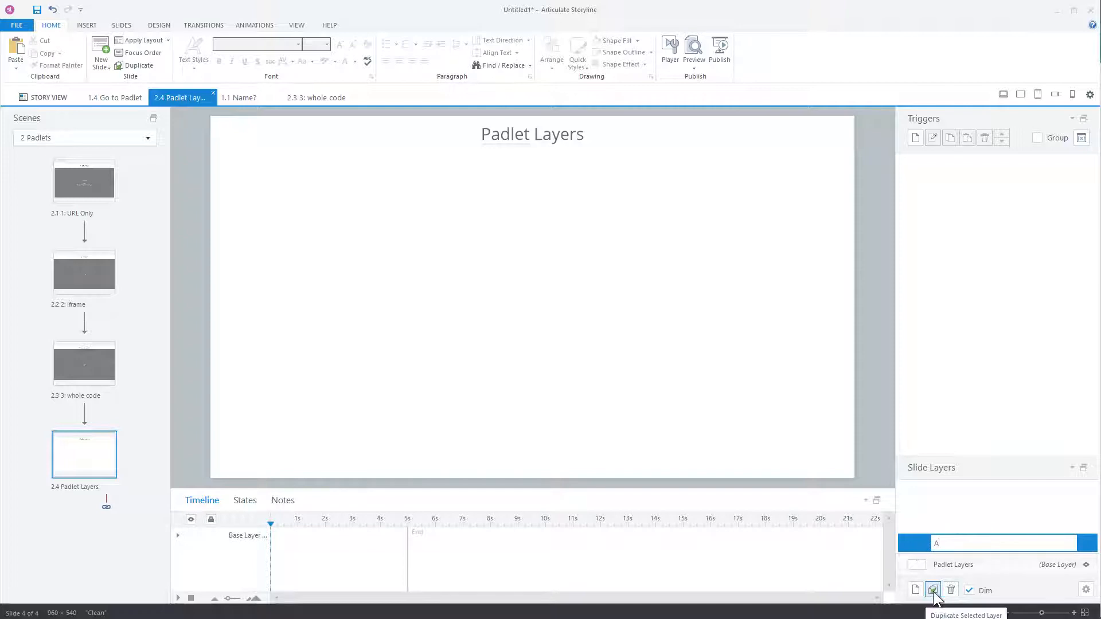
# Duplicate layer A to make a layer named "B", and duplicate B to make a layer named "C"
pyautogui.click(934, 591)
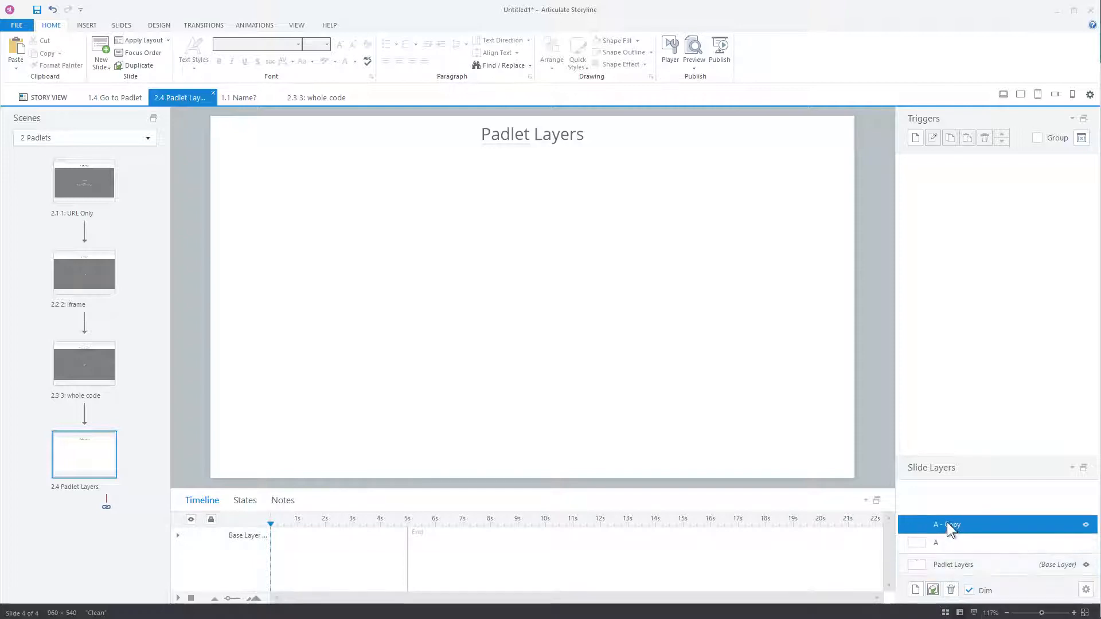
pyautogui.doubleClick(946, 523)
pyautogui.write('B')
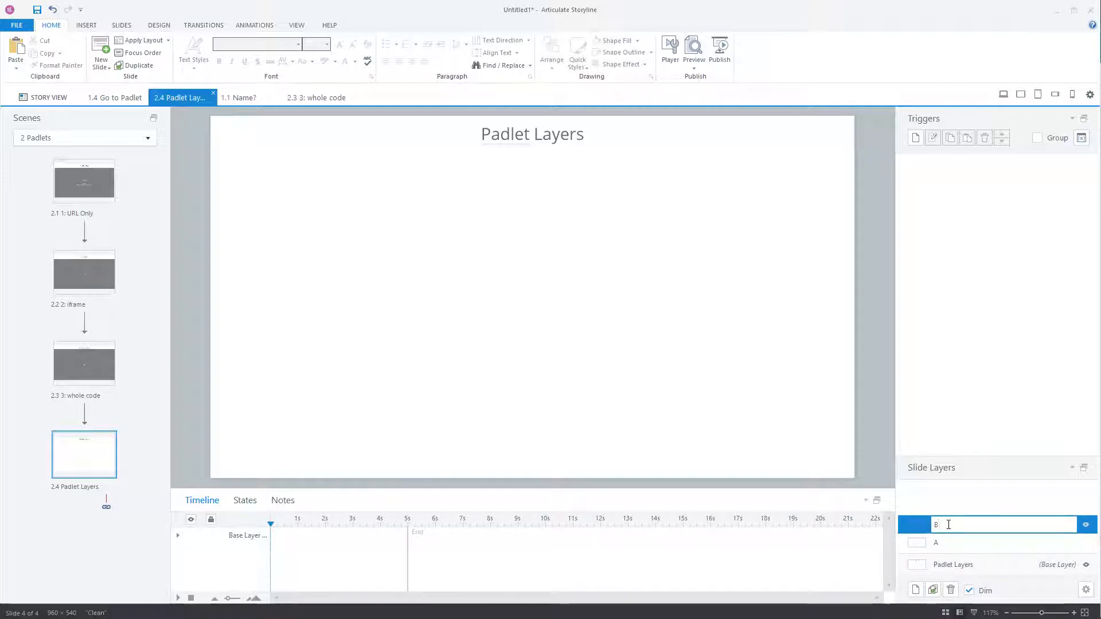
pyautogui.click(934, 591)
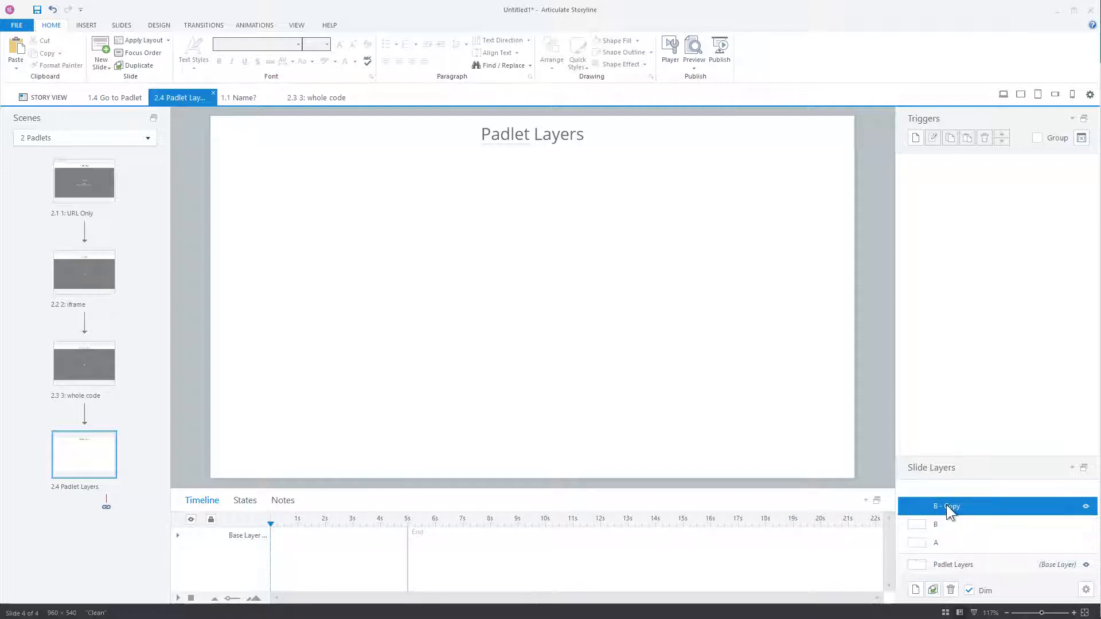
pyautogui.doubleClick(945, 505)
pyautogui.write('C')
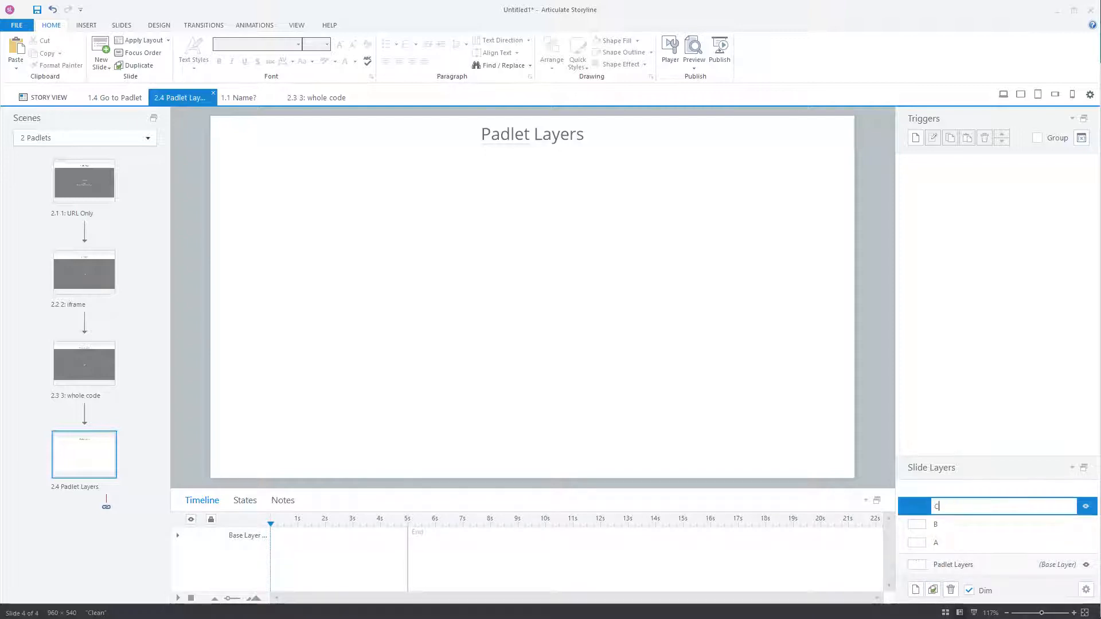
pyautogui.press('Return')
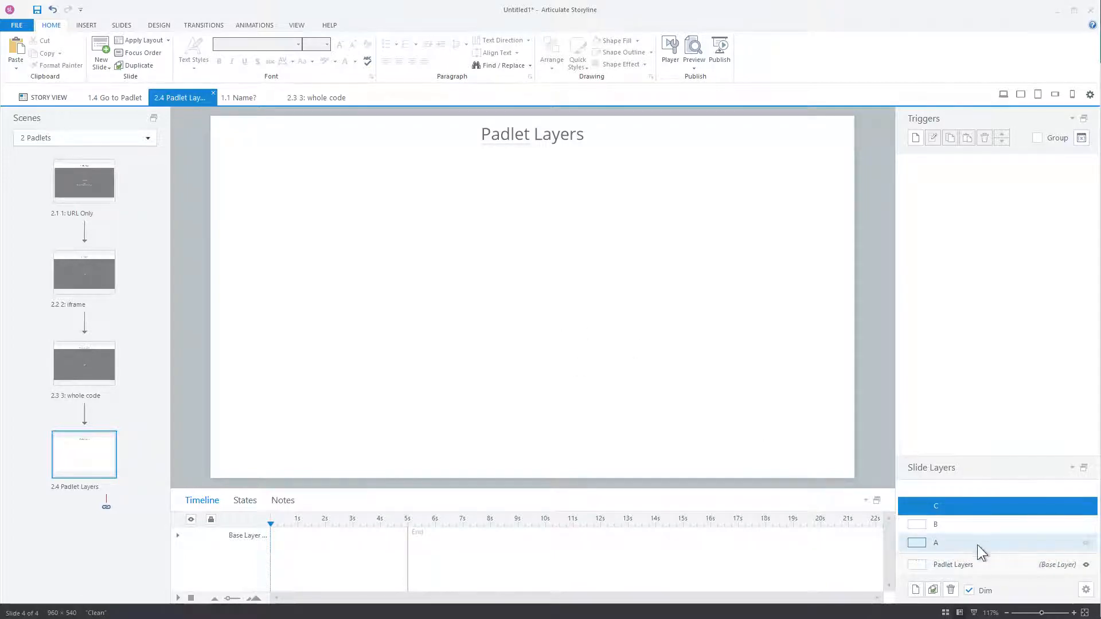
# Select layer A, switch to the browser and open "Timeline: Grammy Songs of the Year 2010-" from the Padlet gallery
pyautogui.click(958, 544)
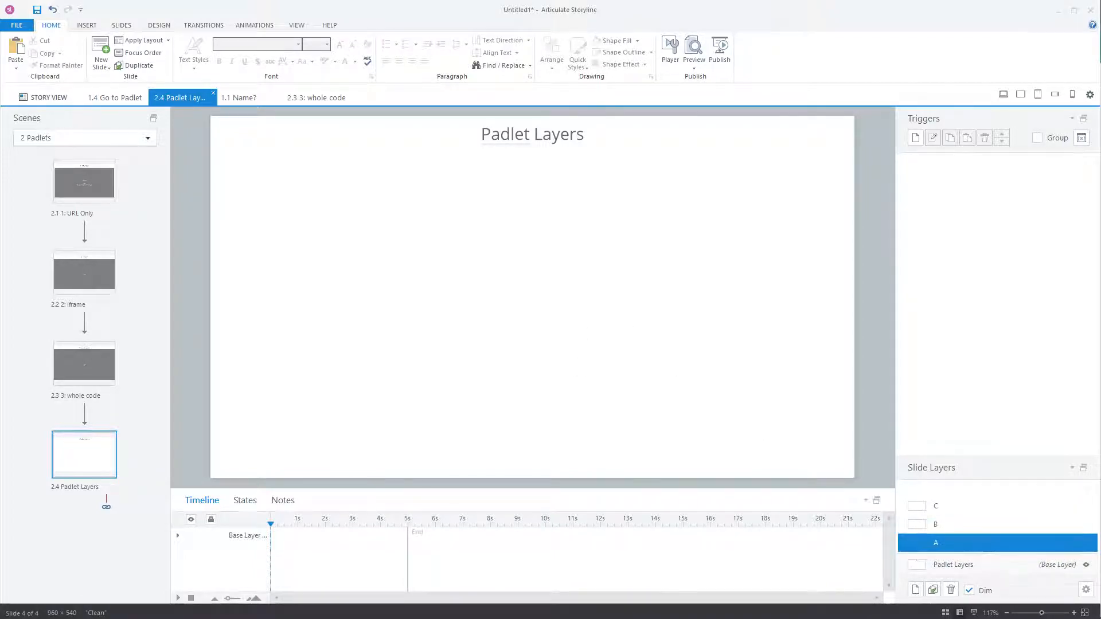
pyautogui.moveTo(869, 618)
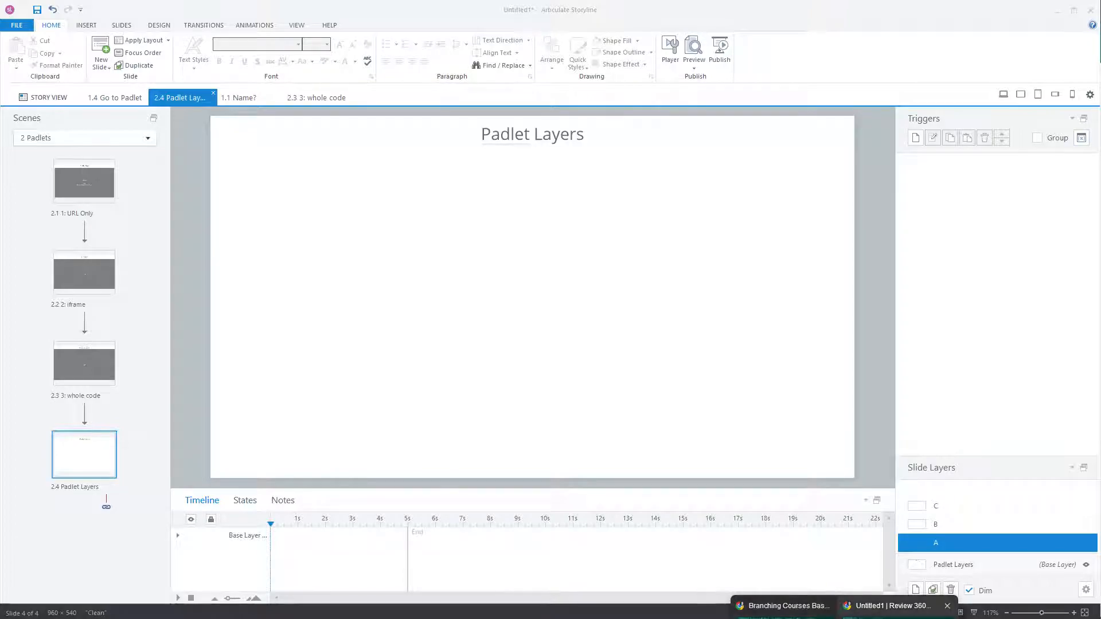
pyautogui.click(861, 613)
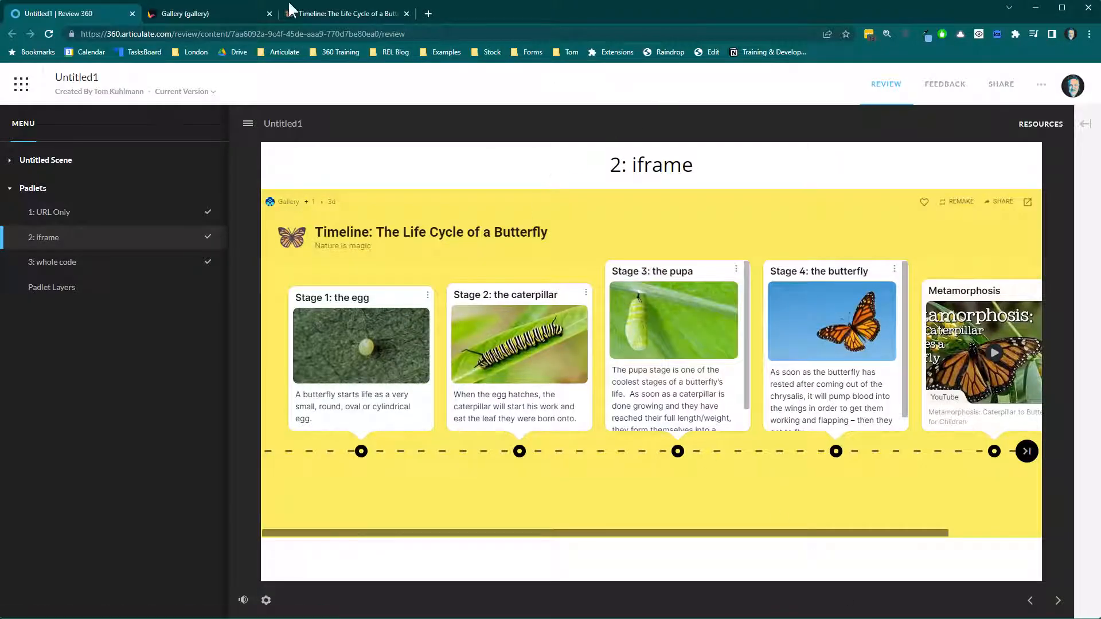
pyautogui.click(221, 16)
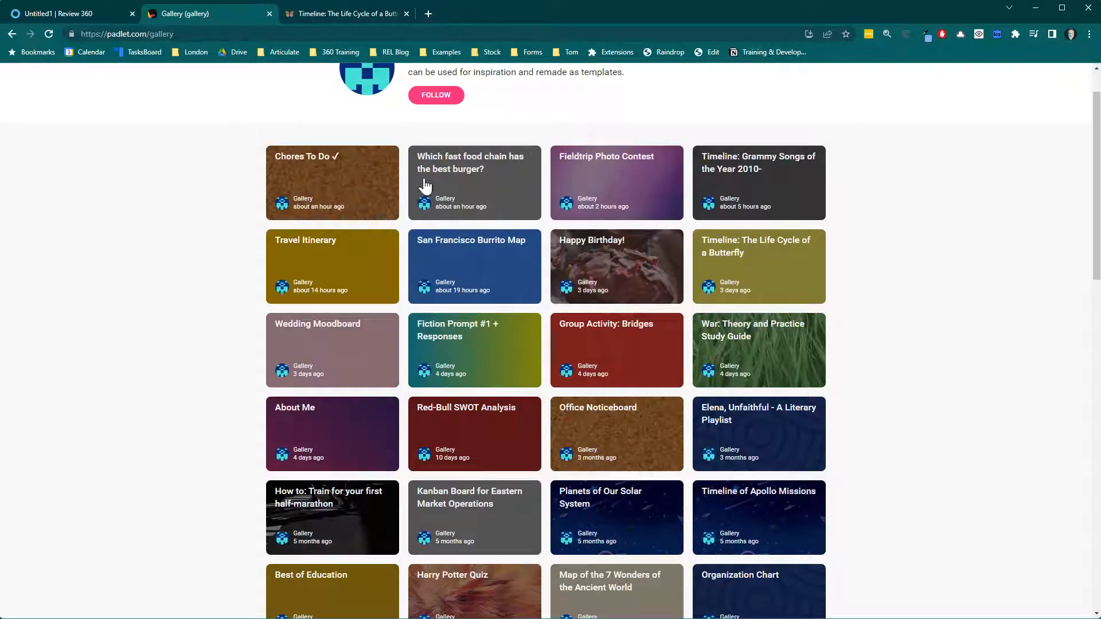
pyautogui.click(763, 188)
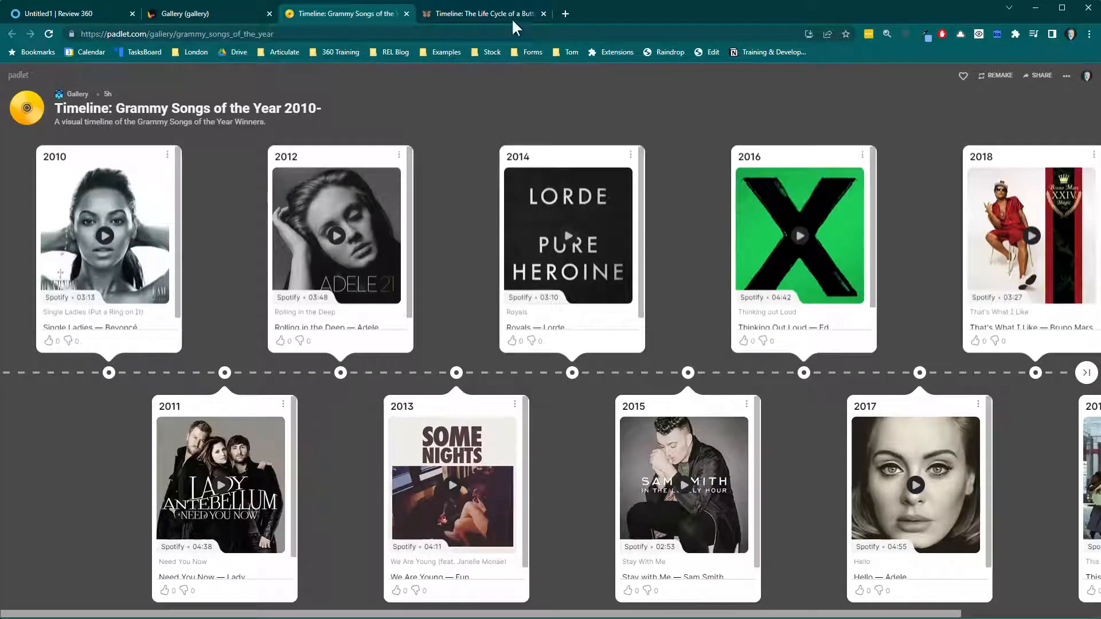
# Copy the Grammy songs padlet's URL from its website embedding options
pyautogui.click(1041, 76)
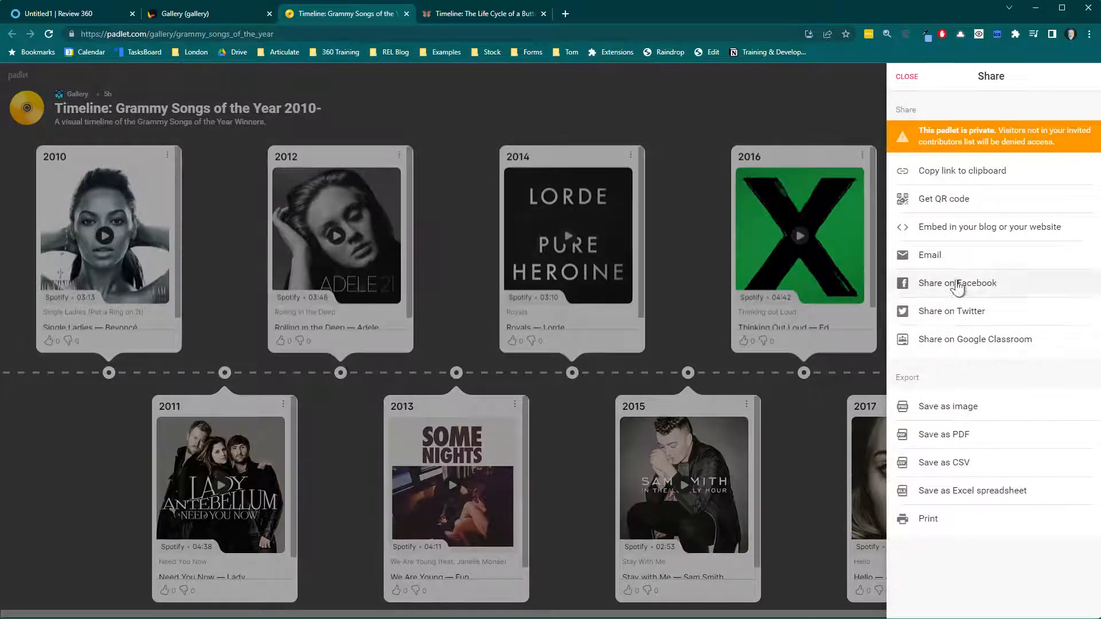
pyautogui.click(947, 229)
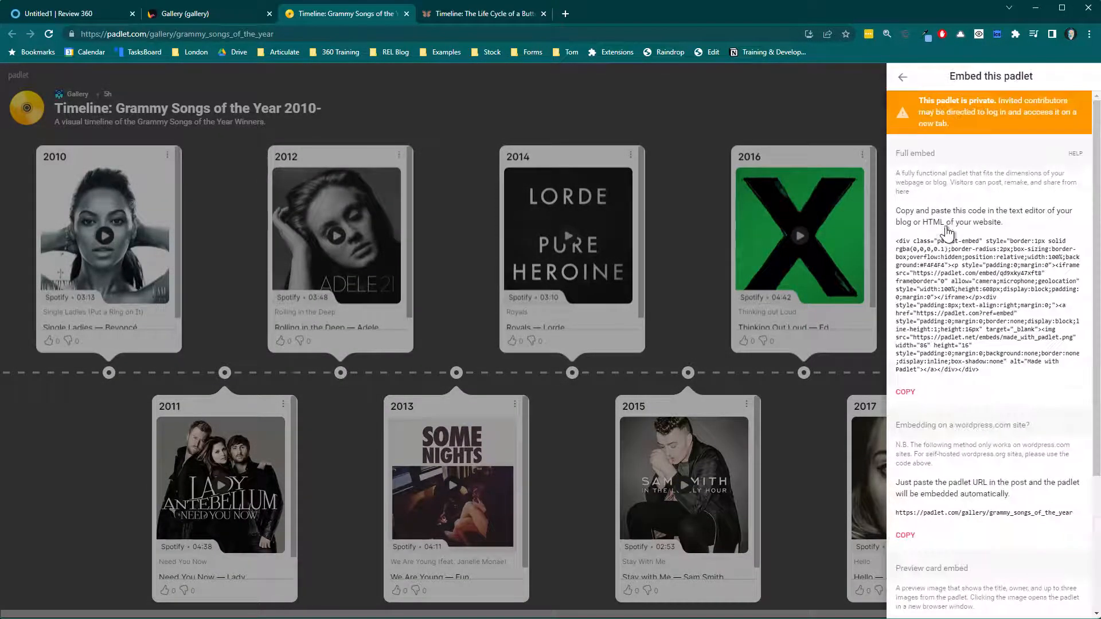
pyautogui.click(907, 535)
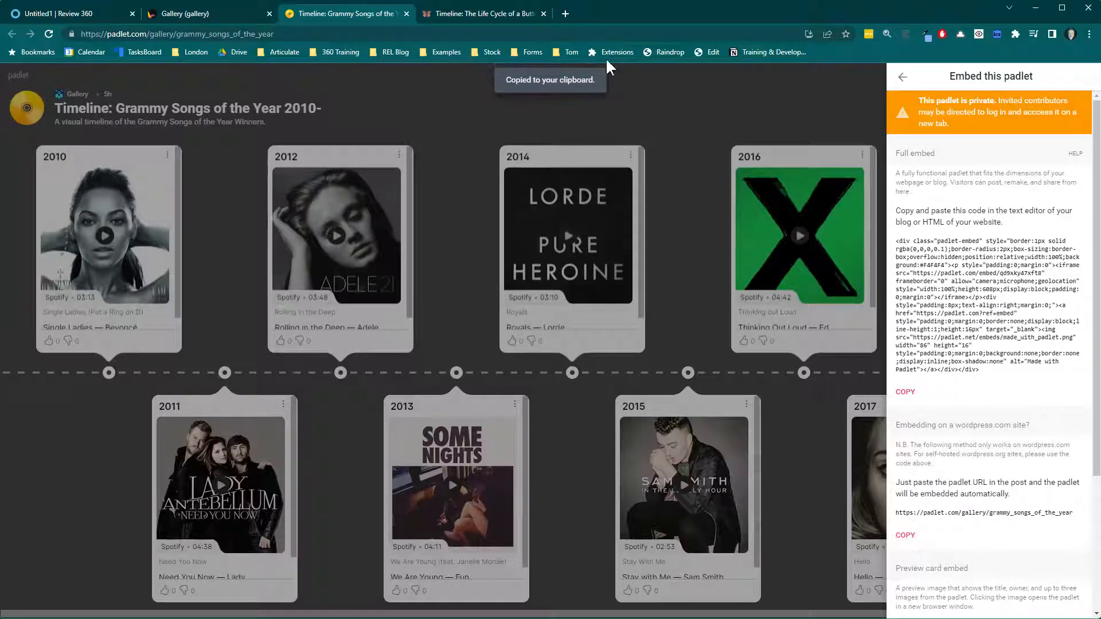
pyautogui.hotkey('alt', 'Tab')
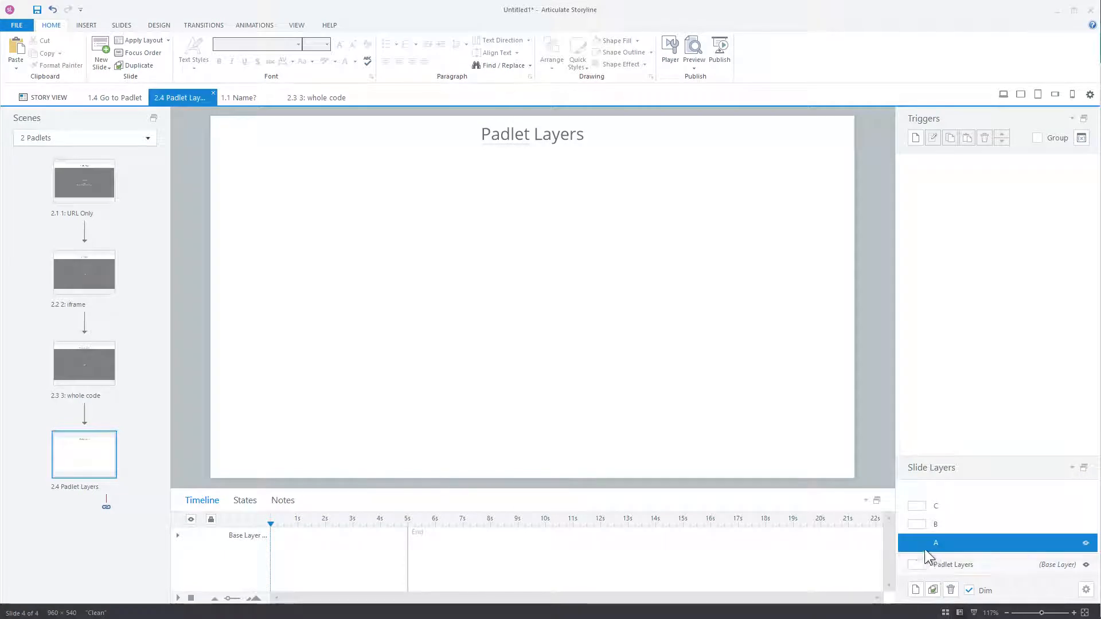
pyautogui.click(86, 25)
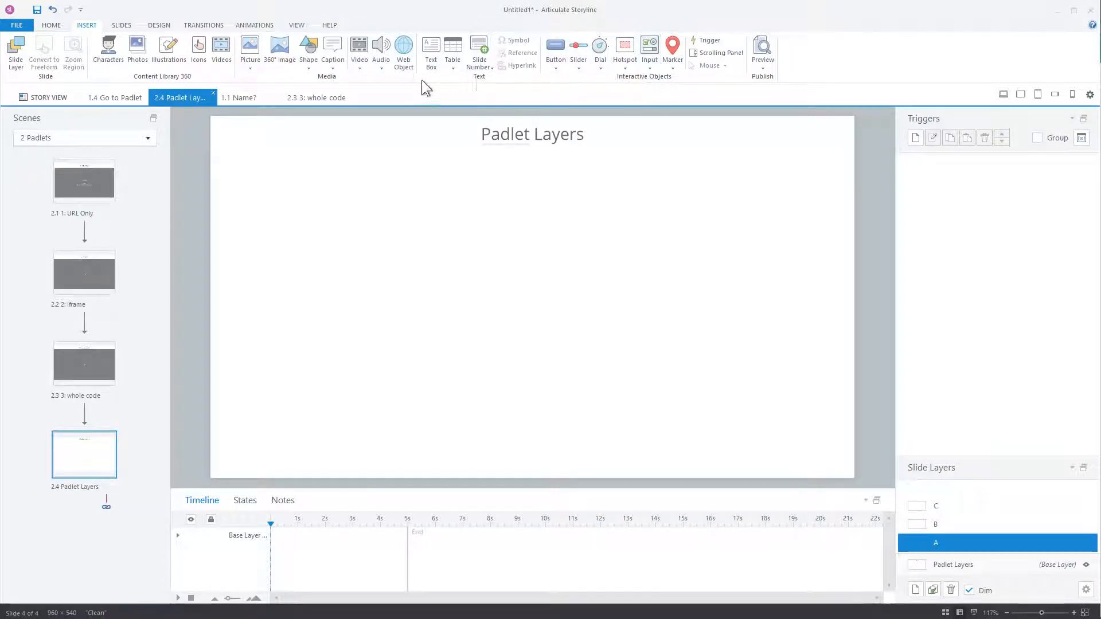
pyautogui.click(404, 60)
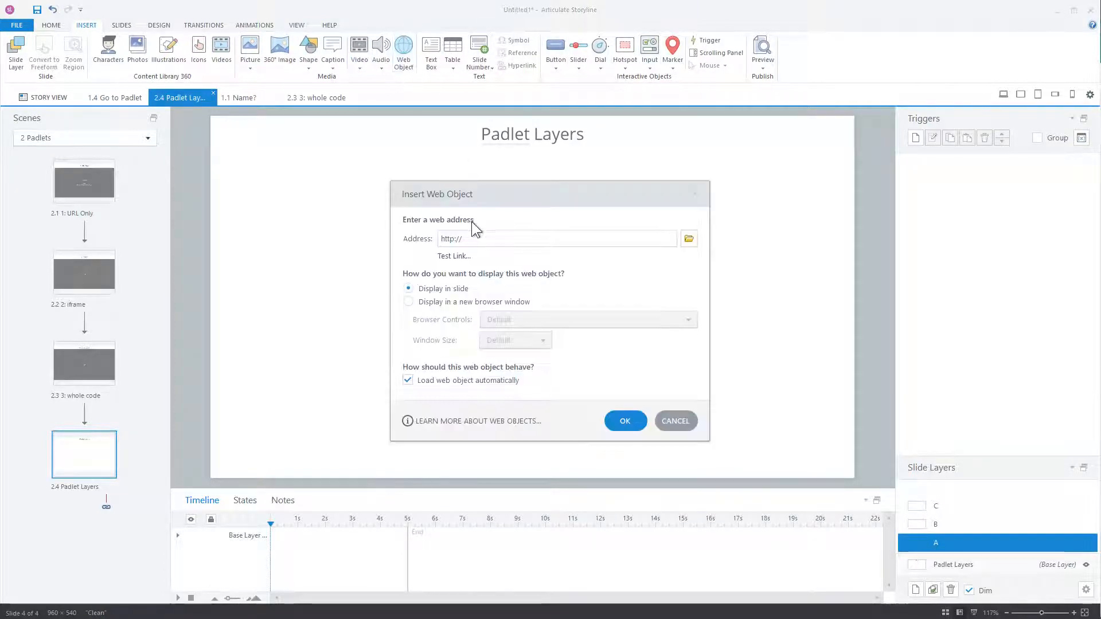
pyautogui.click(413, 235)
pyautogui.hotkey('ctrl', 'v')
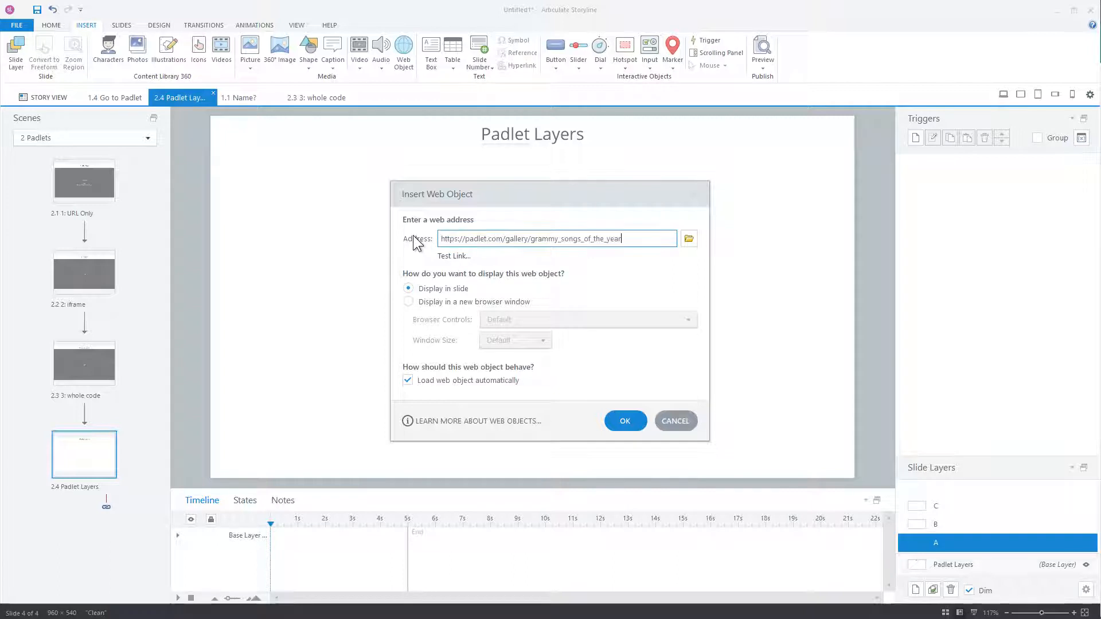
pyautogui.click(625, 422)
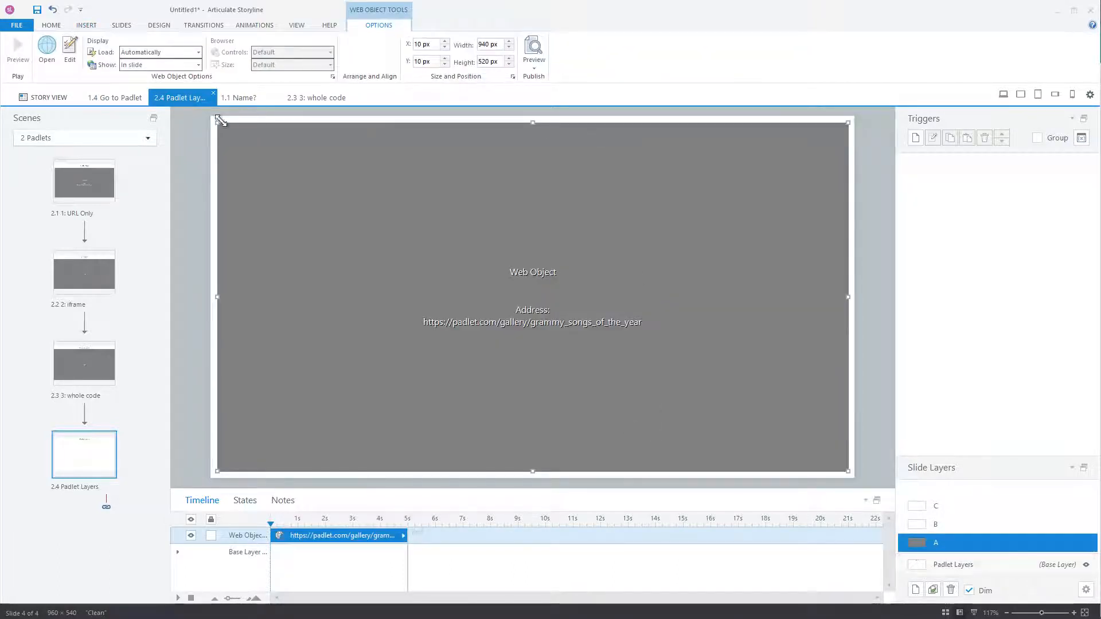
pyautogui.moveTo(217, 122); pyautogui.dragTo(212, 119)
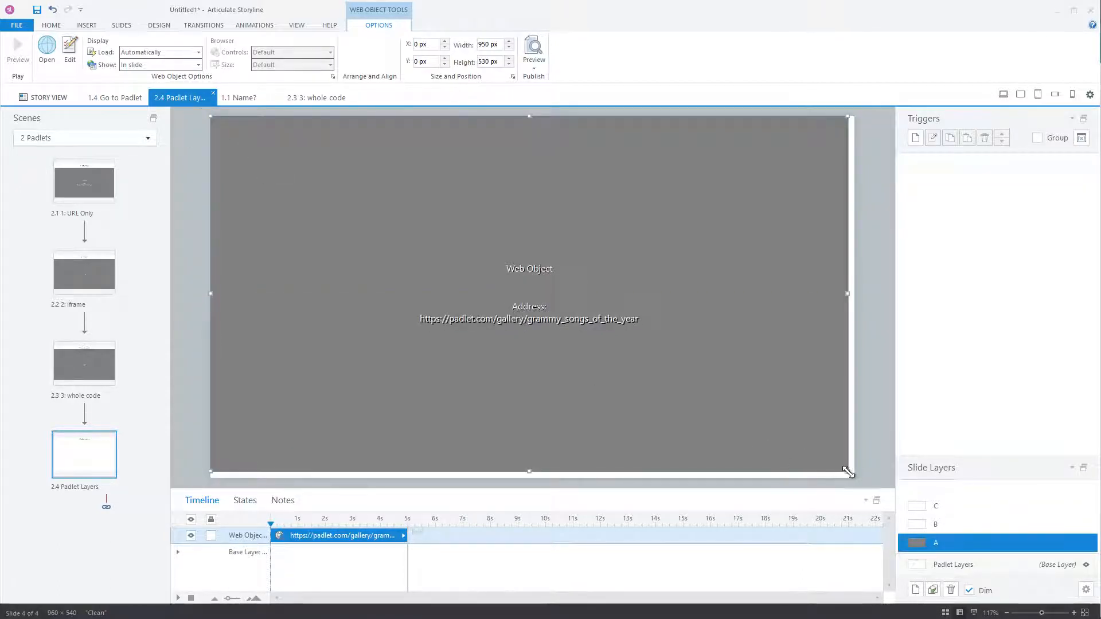
pyautogui.moveTo(846, 469); pyautogui.dragTo(854, 478)
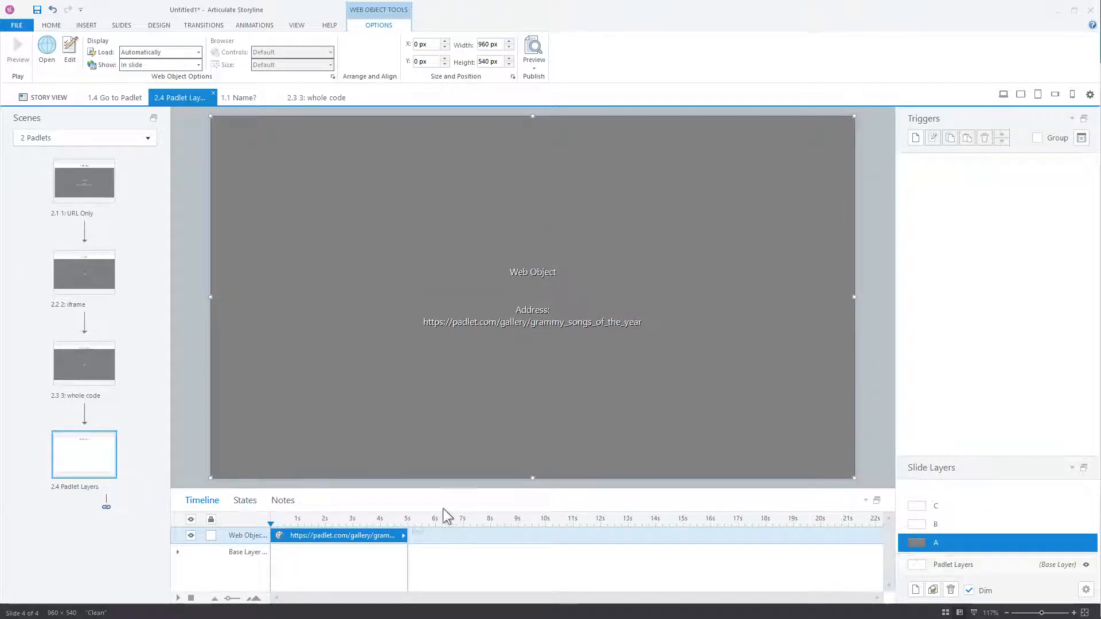
# Review the Padlet web objects on layers A, B and C, and return to the Padlet Layers base layer
pyautogui.click(936, 526)
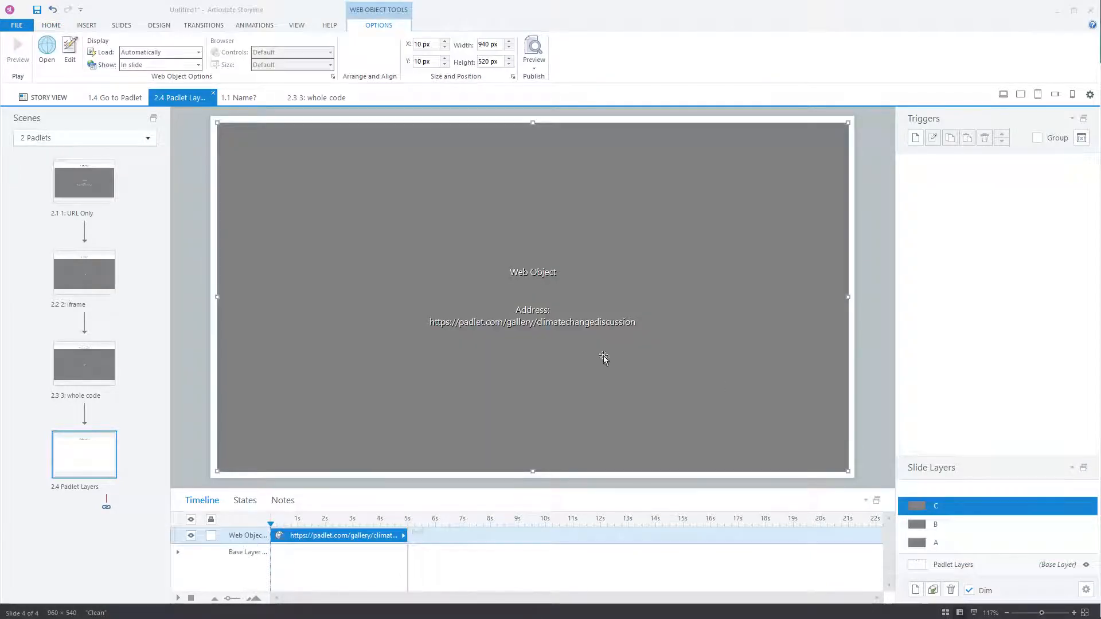
pyautogui.click(922, 543)
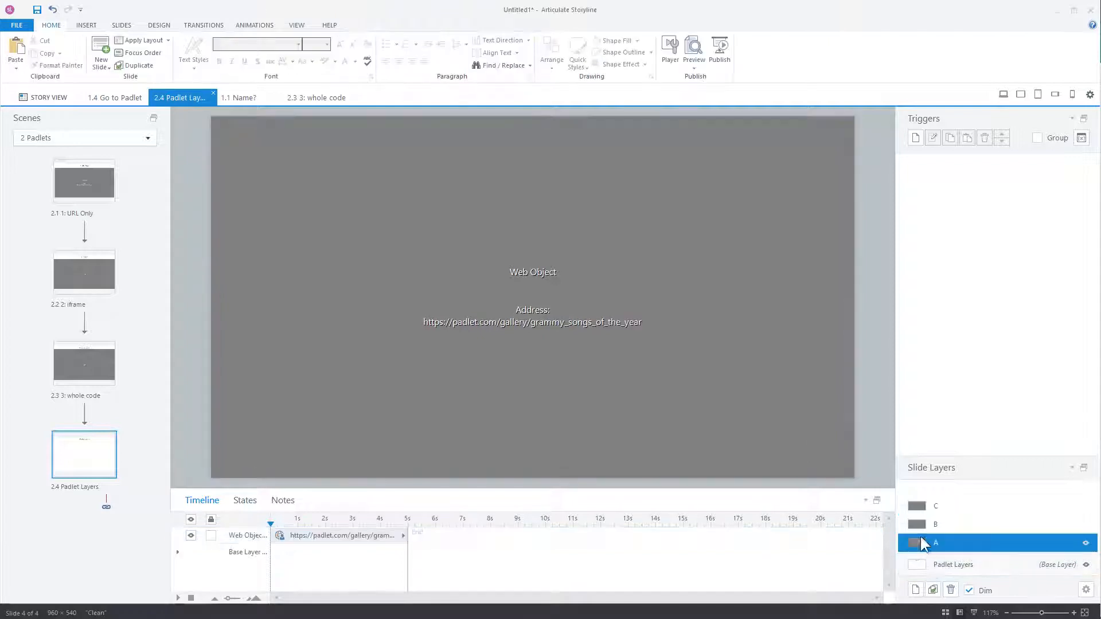
pyautogui.click(946, 523)
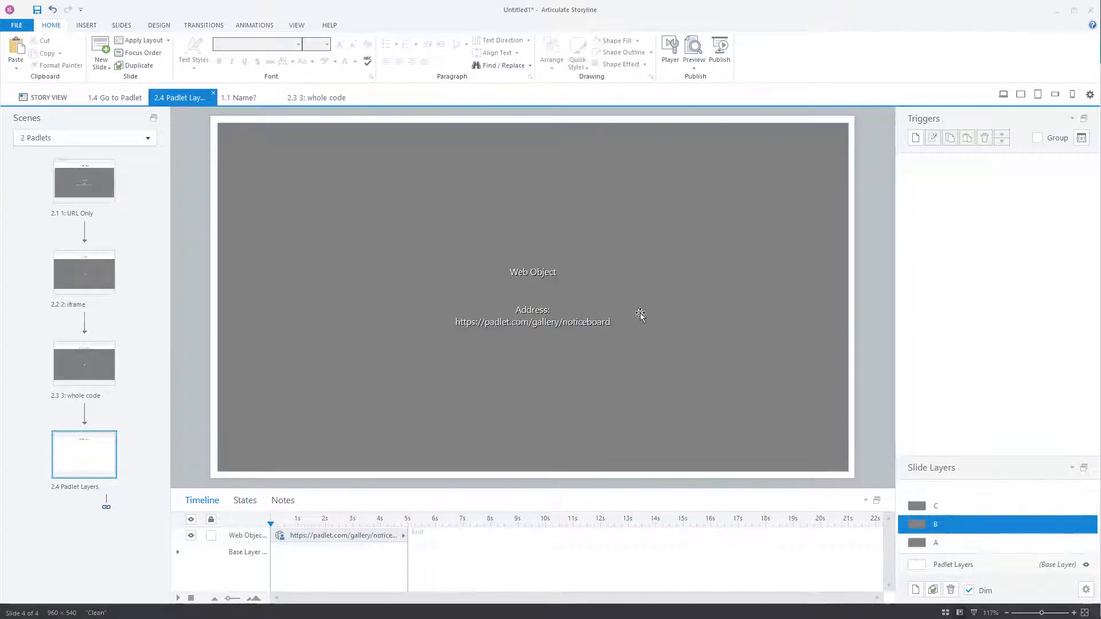
pyautogui.click(955, 507)
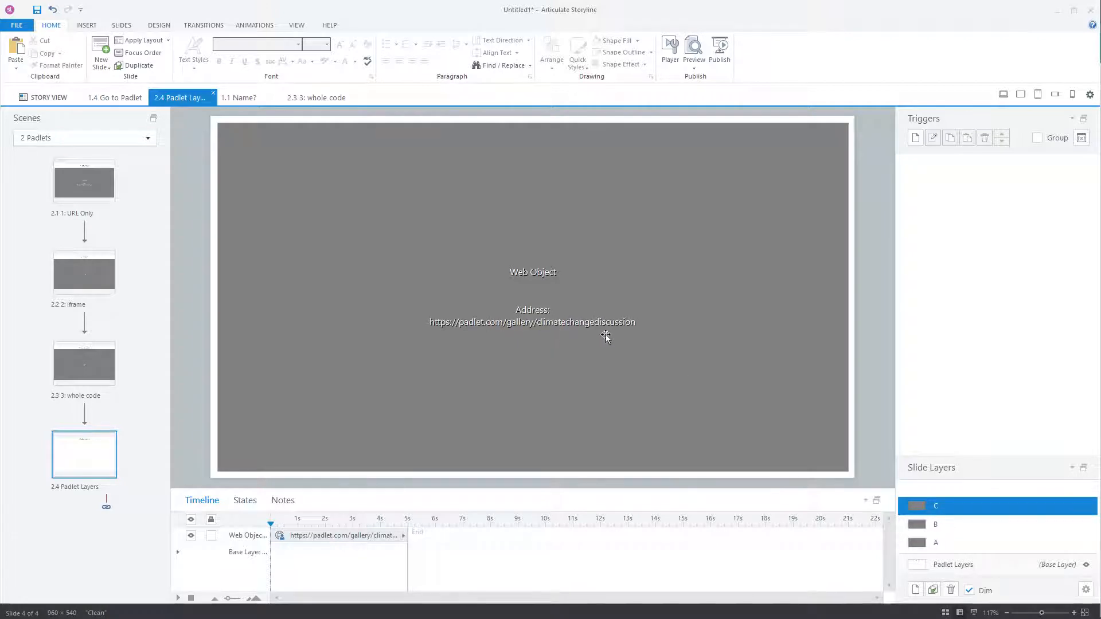
pyautogui.click(940, 539)
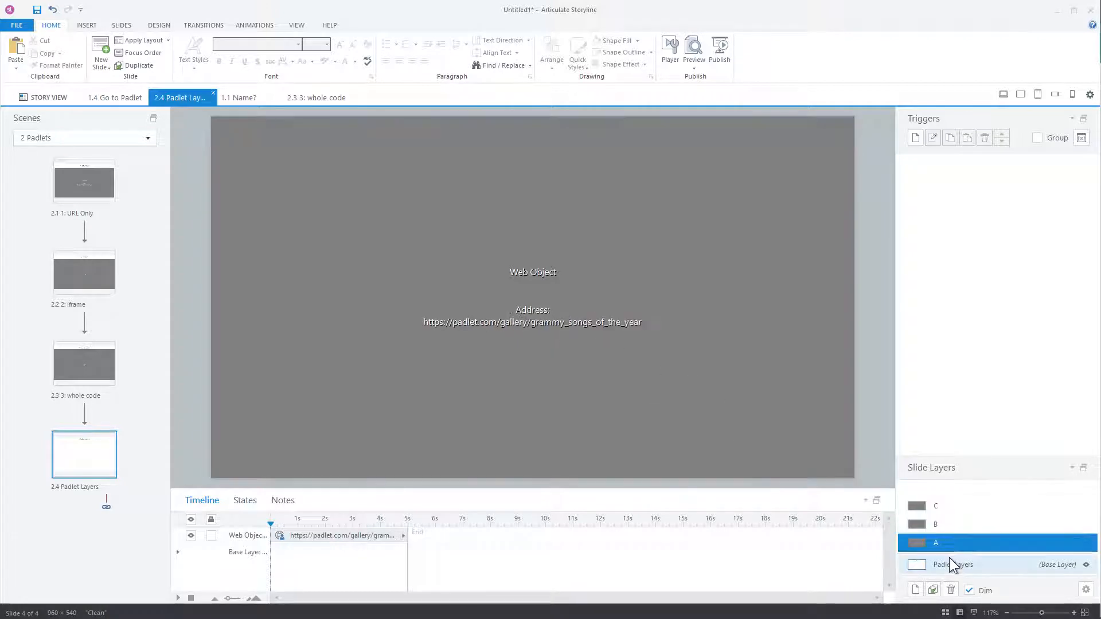
pyautogui.click(948, 566)
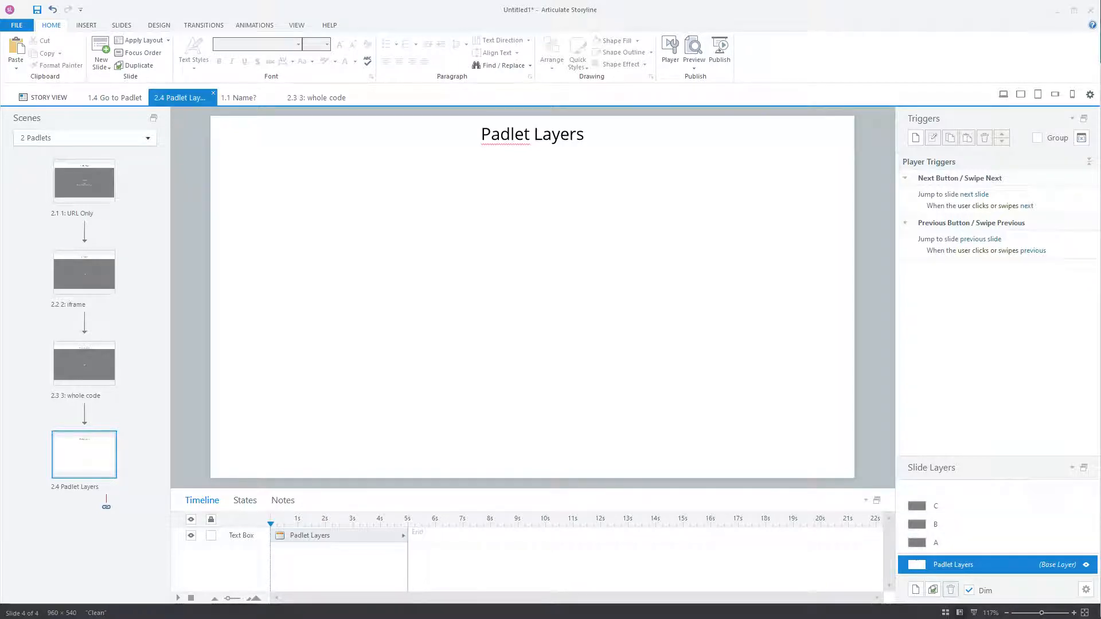
# In the story overview, delete the "1: URL Only", "2: iframe" and "3: whole code" slides from the Padlets scene
pyautogui.click(54, 98)
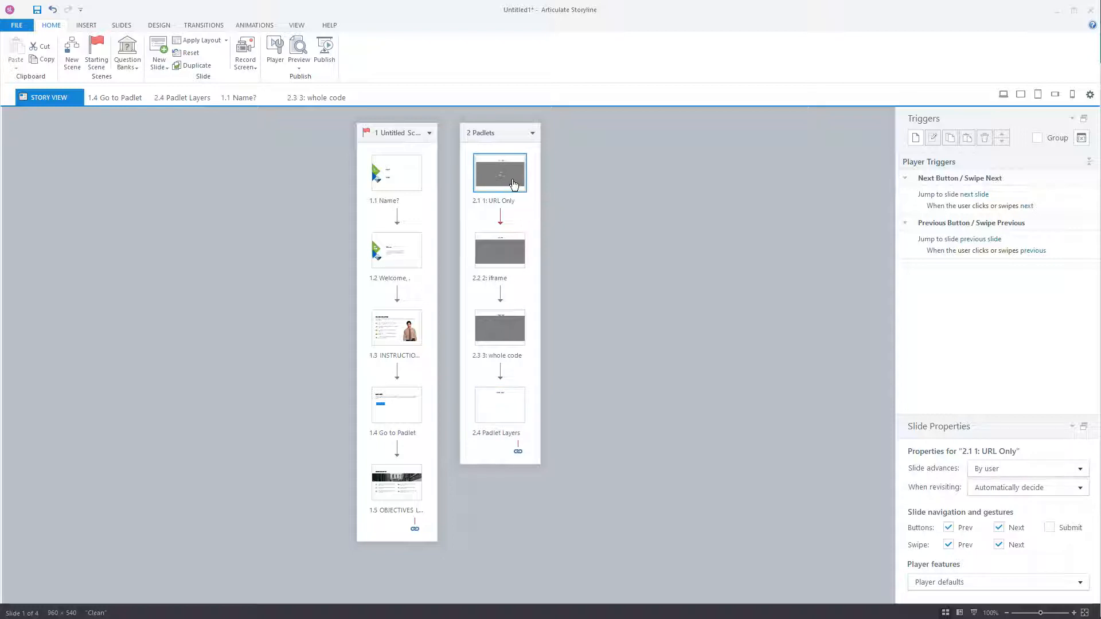
pyautogui.press('Delete')
pyautogui.press('Delete')
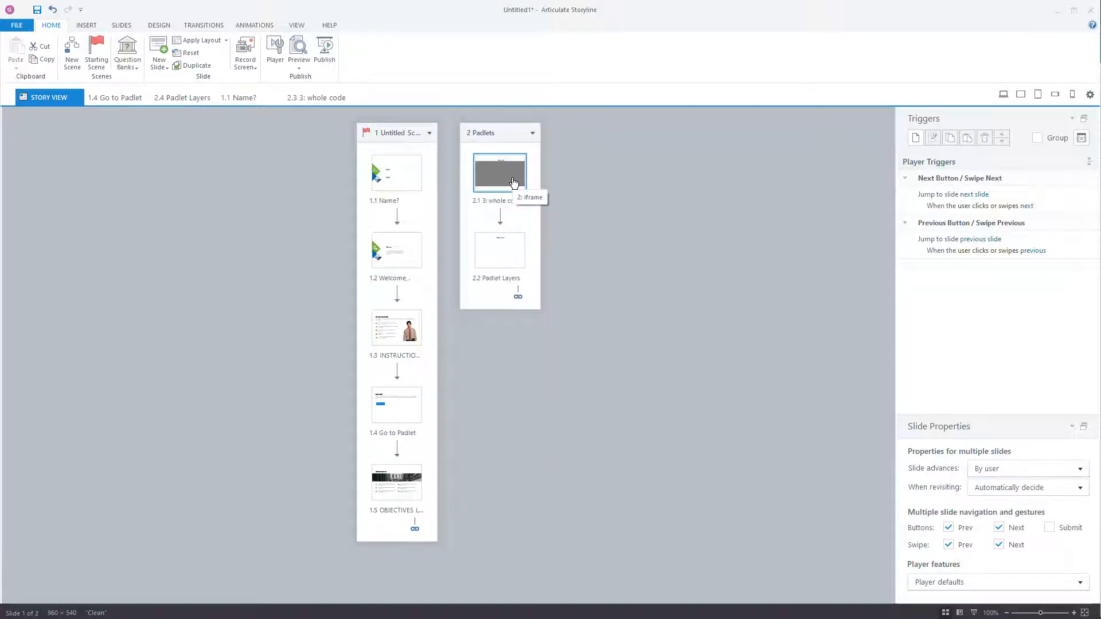
pyautogui.press('Delete')
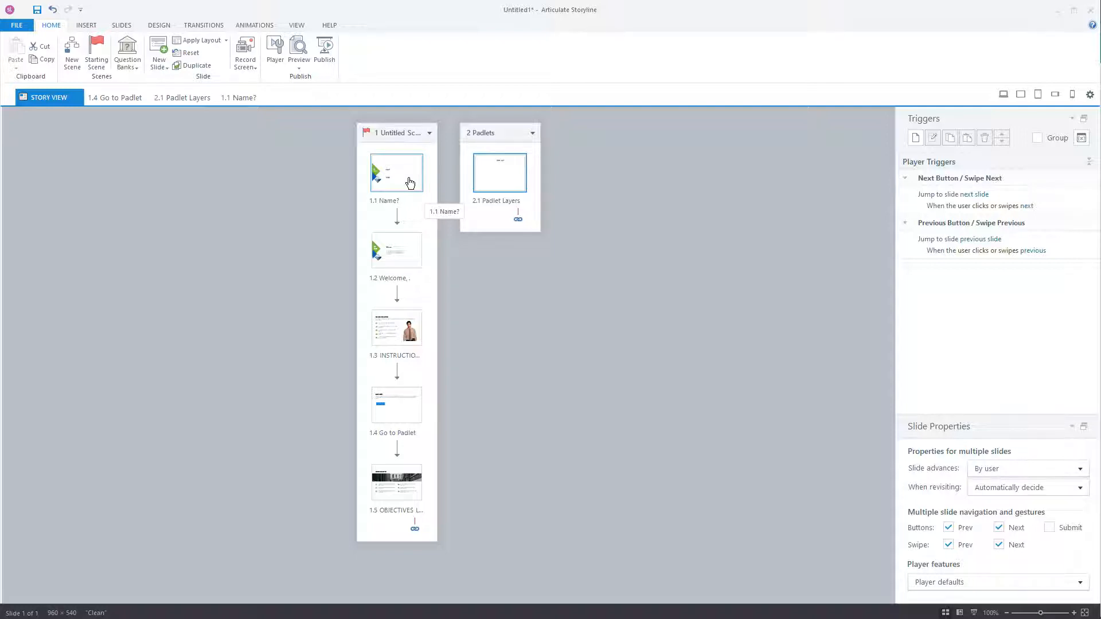
# Give the blue button on the "Go to Padlet" slide a trigger that lightboxes slide 2.1 Padlet Layers, and preview the entire project
pyautogui.doubleClick(407, 418)
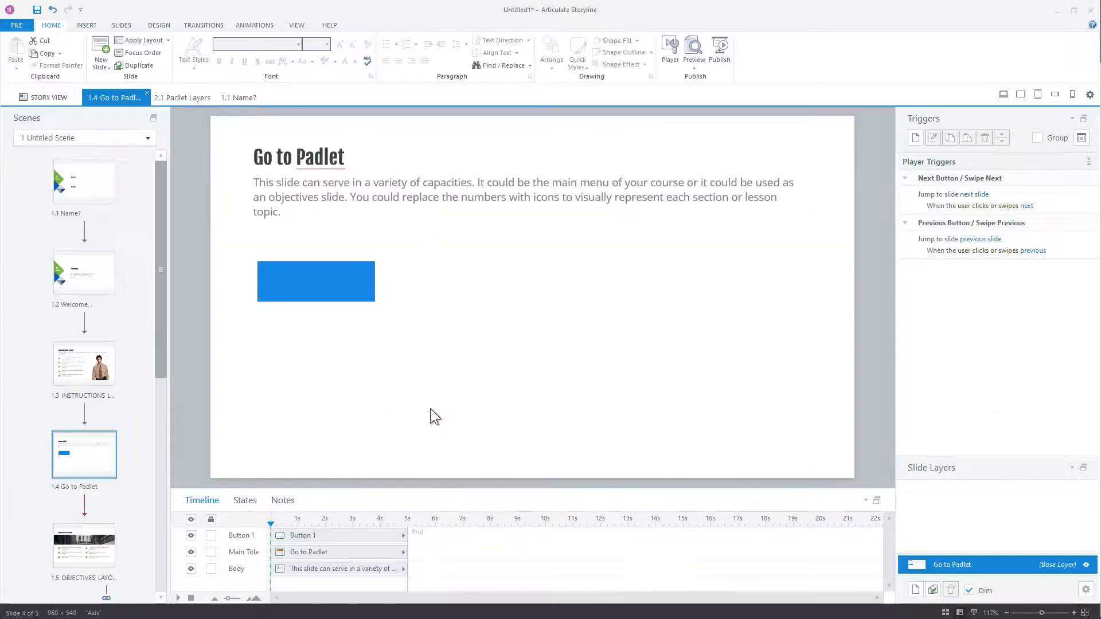
pyautogui.click(327, 288)
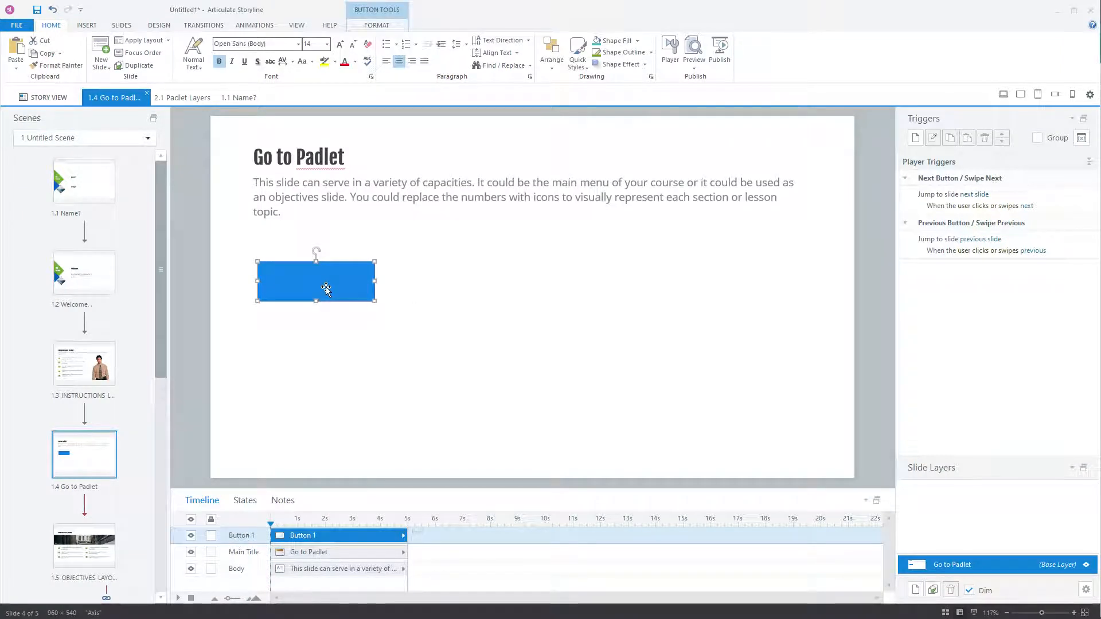
pyautogui.click(915, 137)
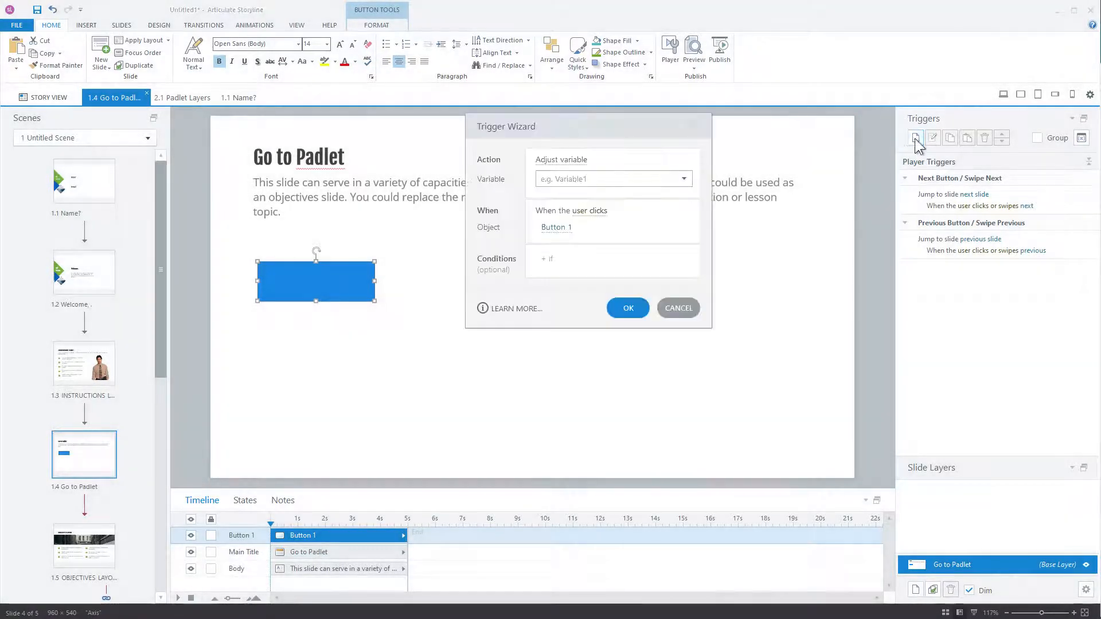
pyautogui.click(551, 165)
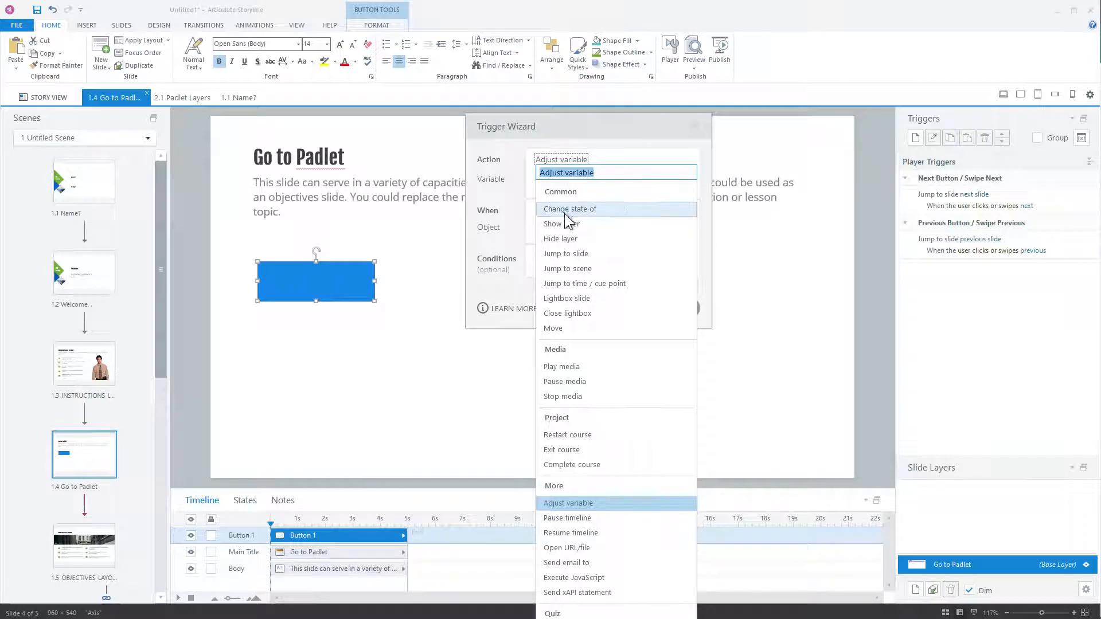
pyautogui.click(567, 299)
pyautogui.click(558, 177)
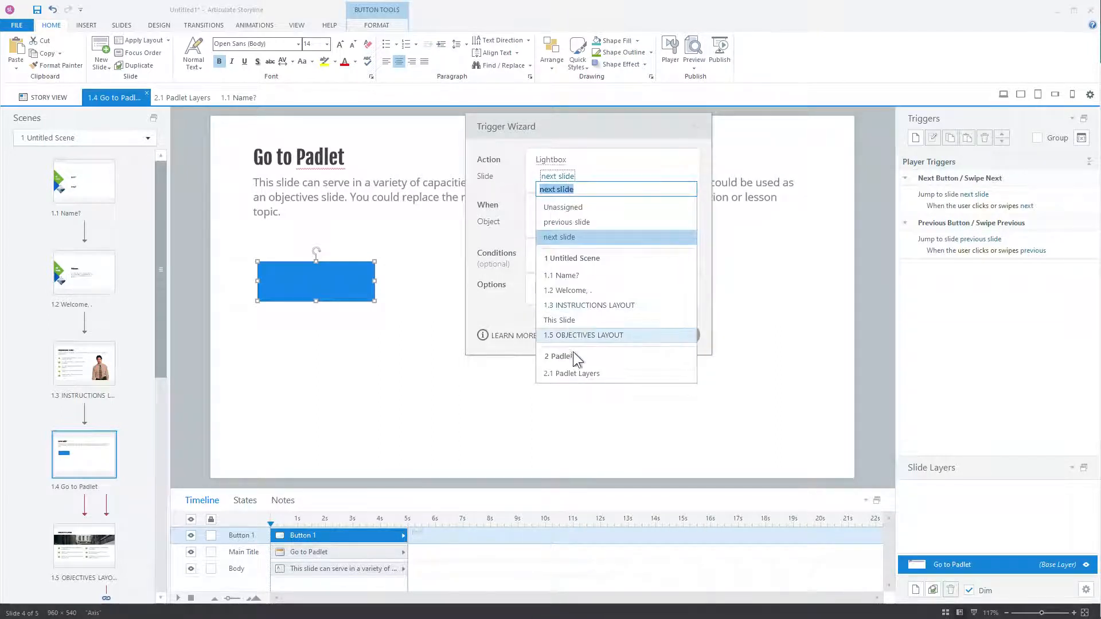
pyautogui.click(575, 374)
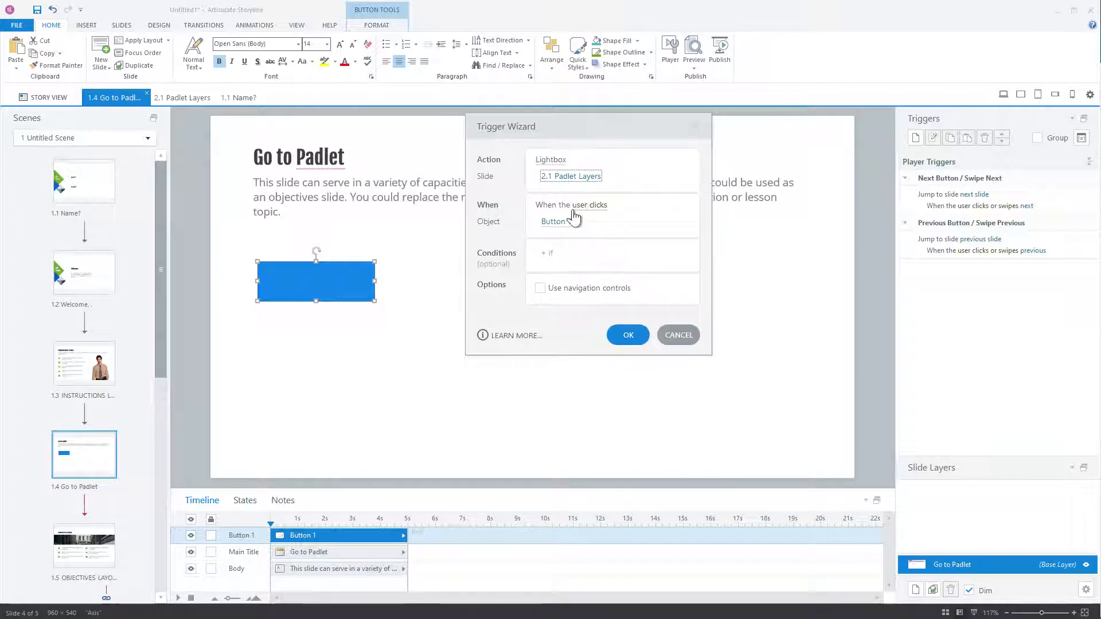
pyautogui.click(628, 335)
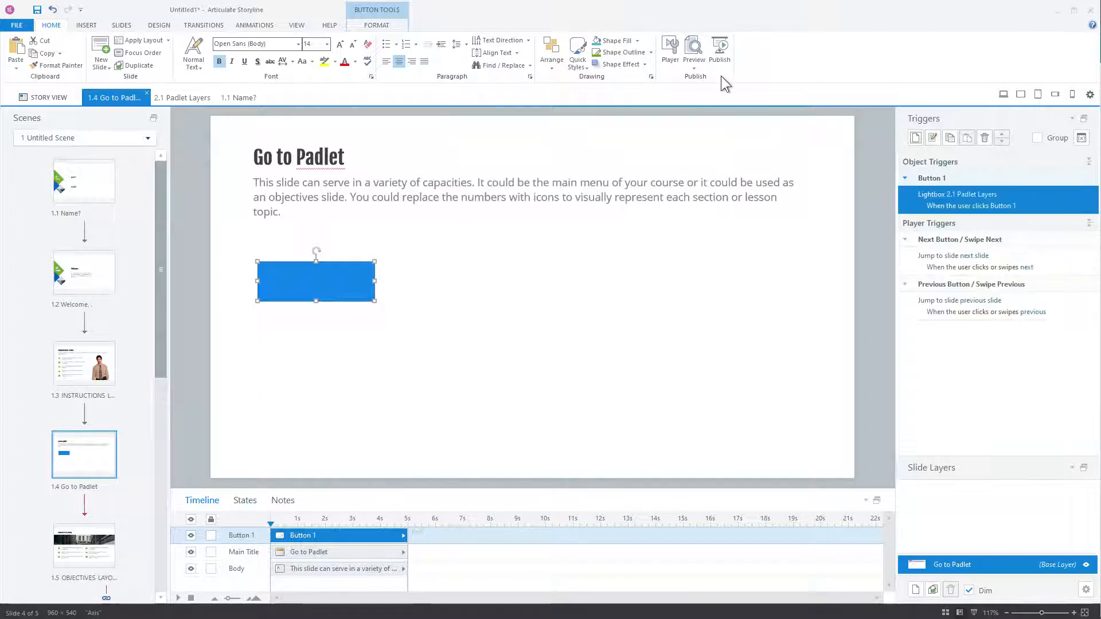
pyautogui.click(694, 69)
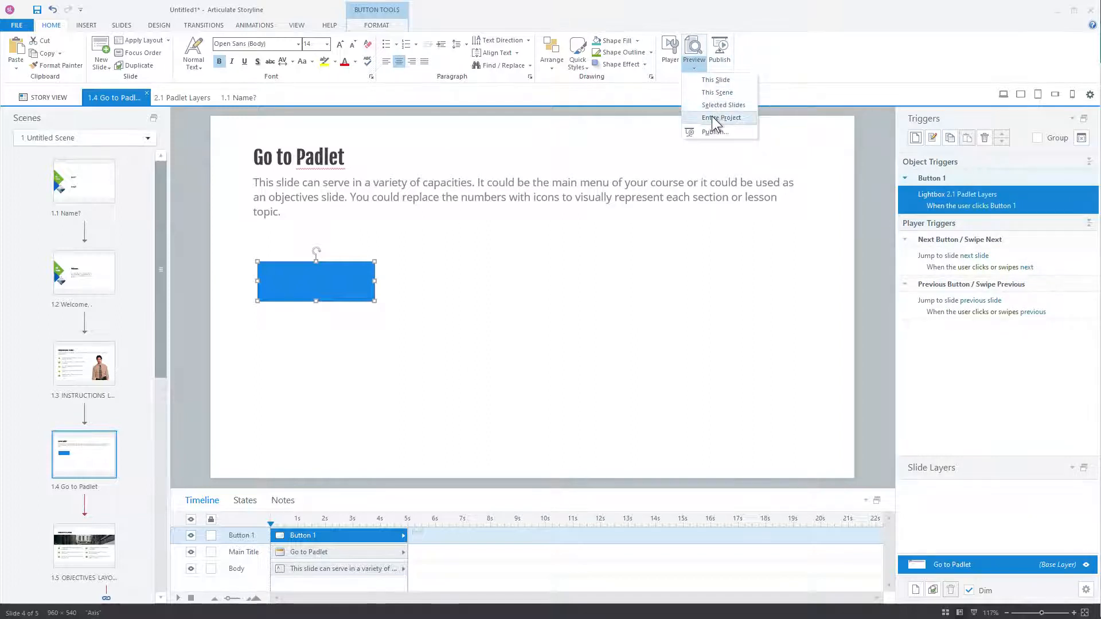
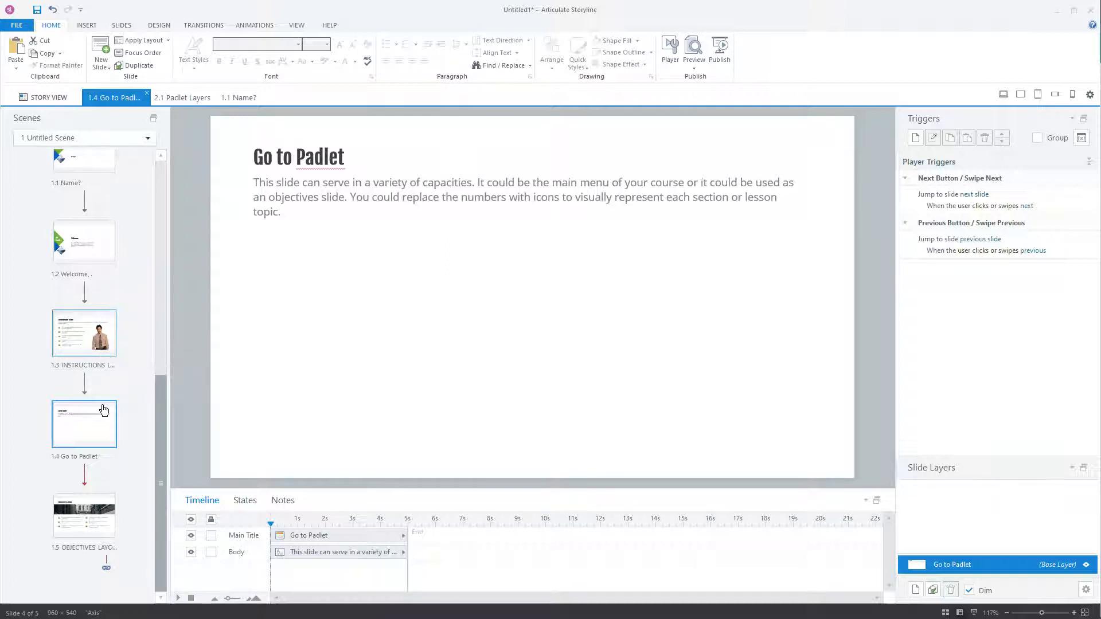
# Add a trigger to the "Go to Padlet" slide that jumps to slide 2.1 Padlet Layers when the timeline starts
pyautogui.click(103, 340)
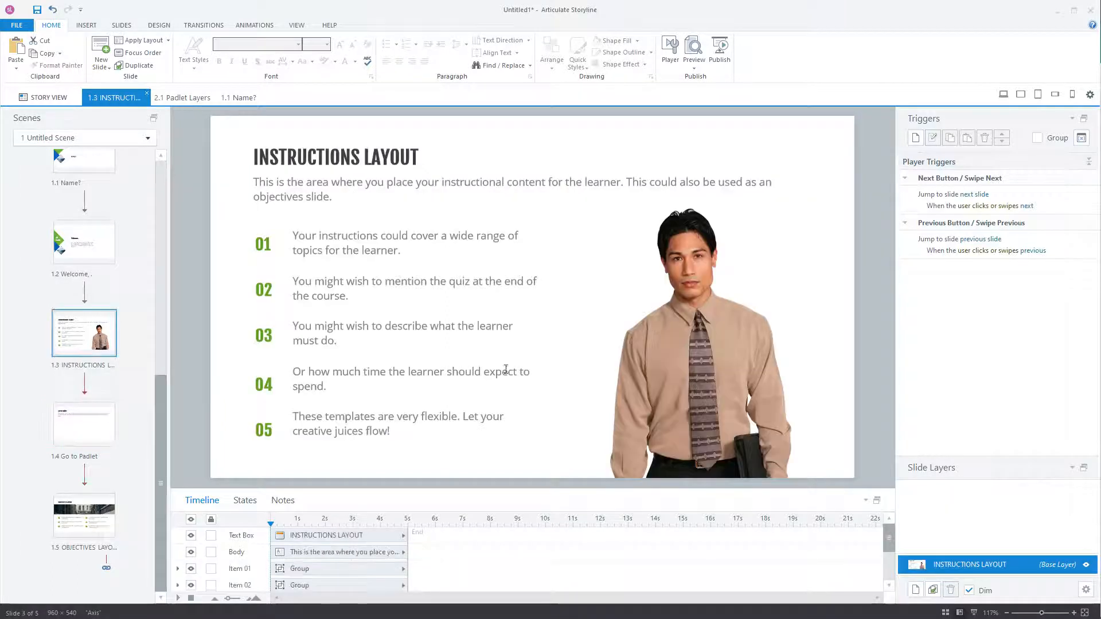
pyautogui.click(84, 424)
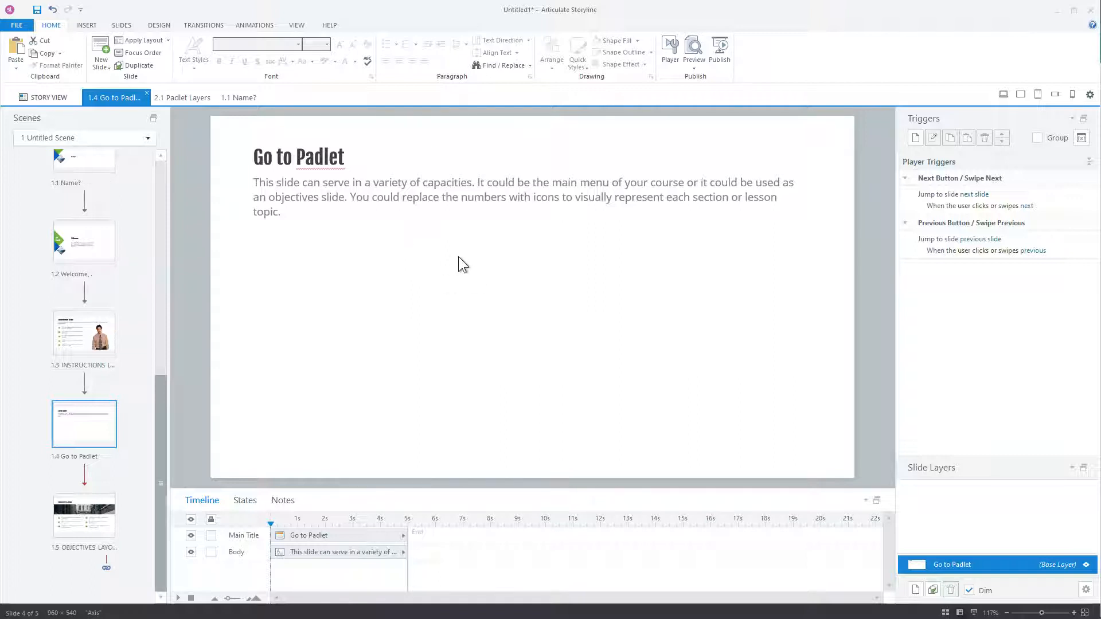
pyautogui.click(915, 139)
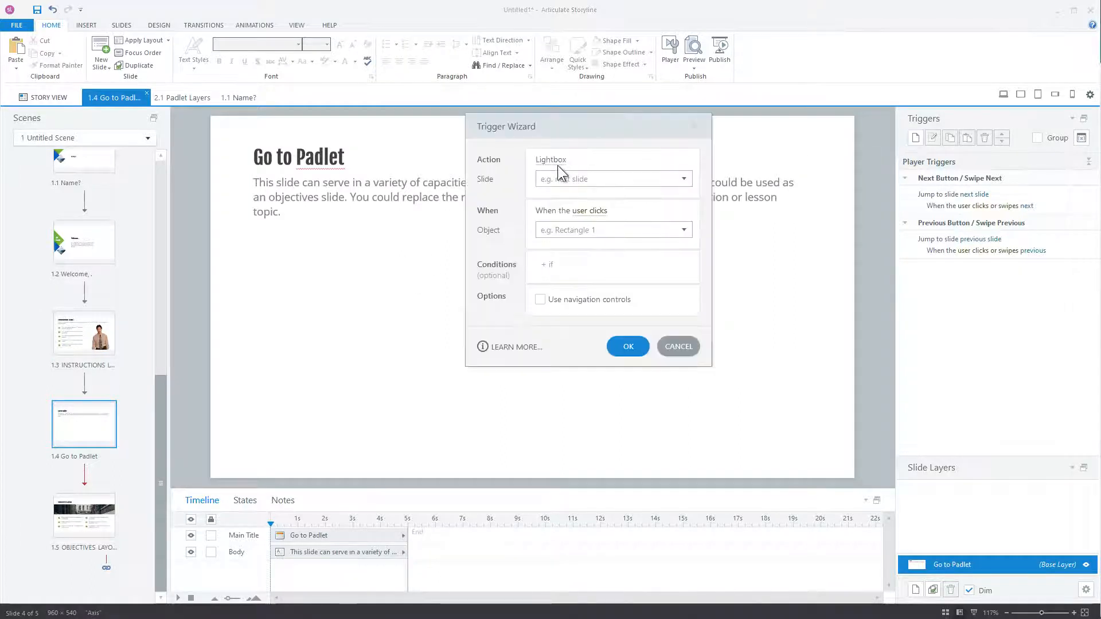
pyautogui.click(557, 165)
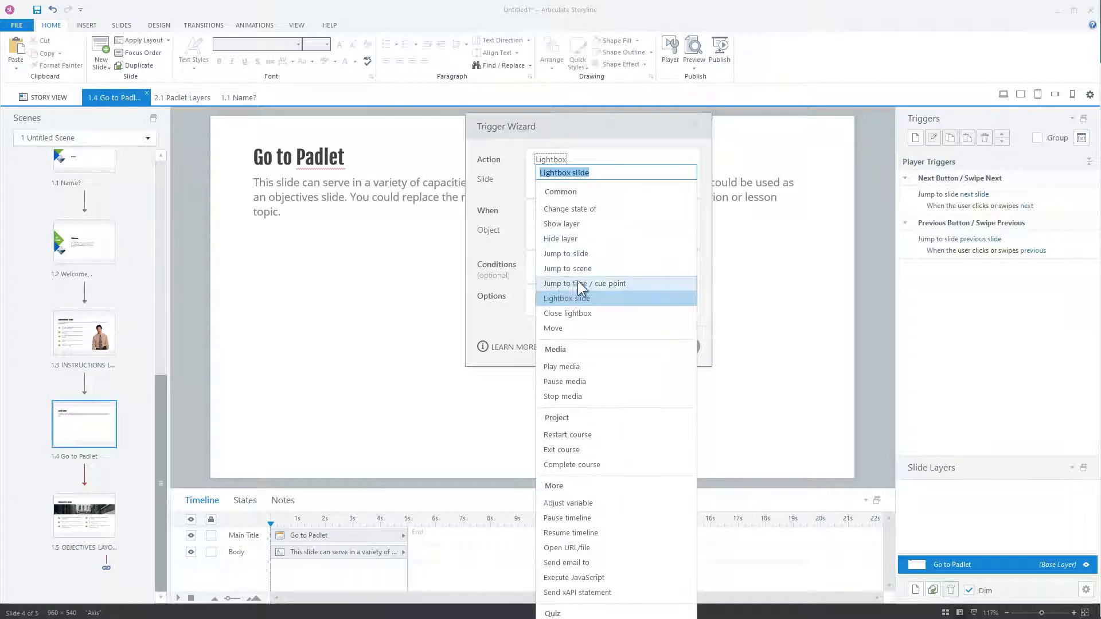
pyautogui.click(560, 257)
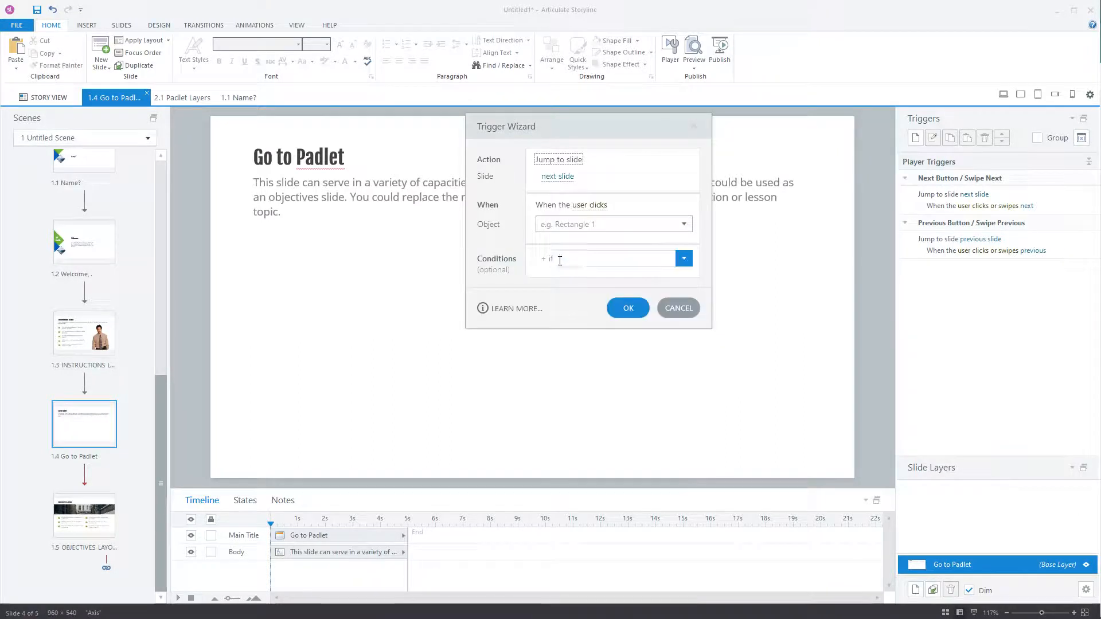
pyautogui.click(555, 179)
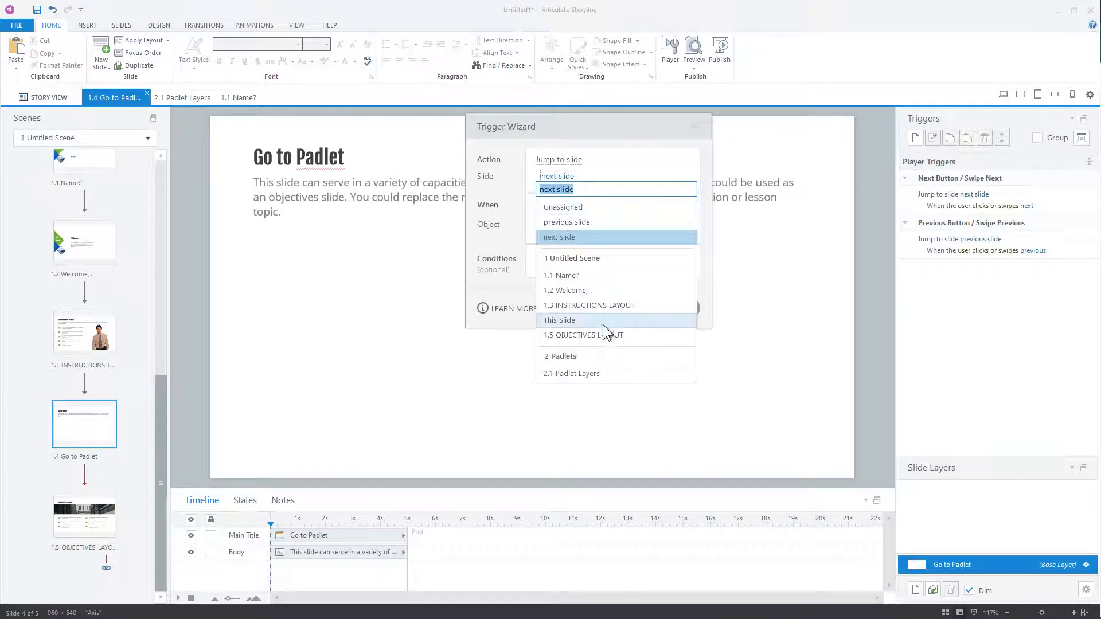
pyautogui.click(565, 374)
pyautogui.click(596, 206)
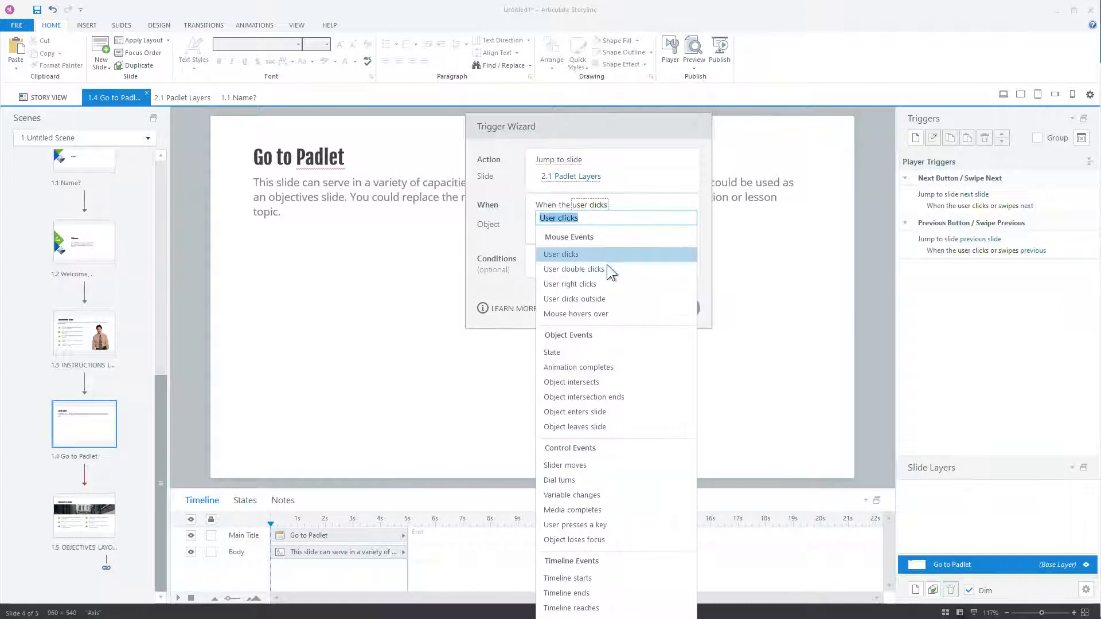
pyautogui.click(573, 580)
pyautogui.click(628, 303)
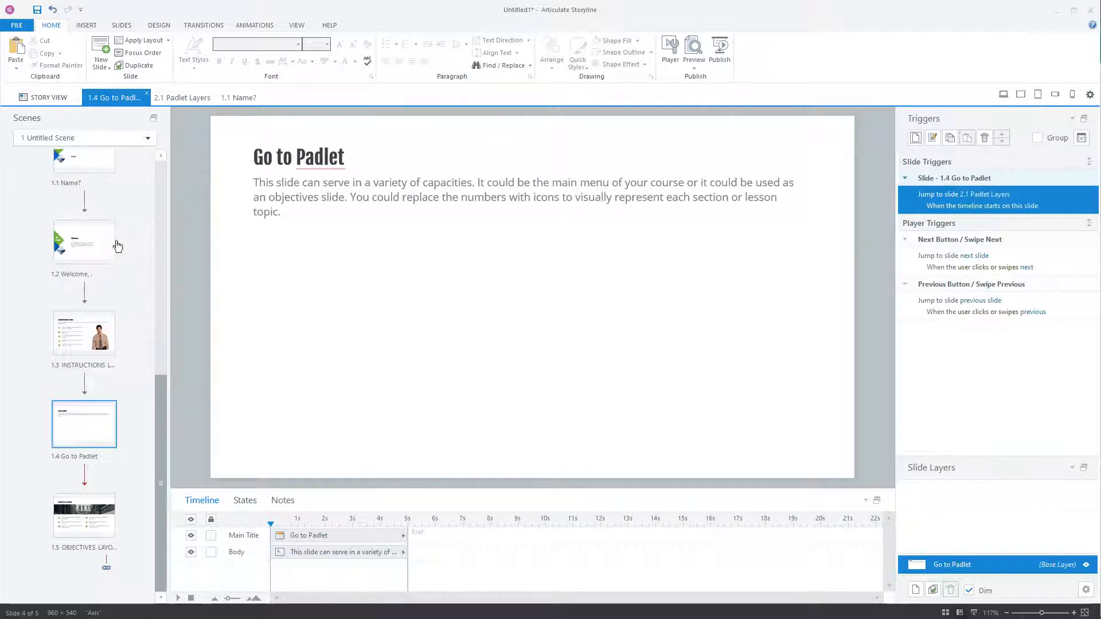
# Preview the entire project to test the automatic jump from the "Go to Padlet" slide
pyautogui.click(694, 69)
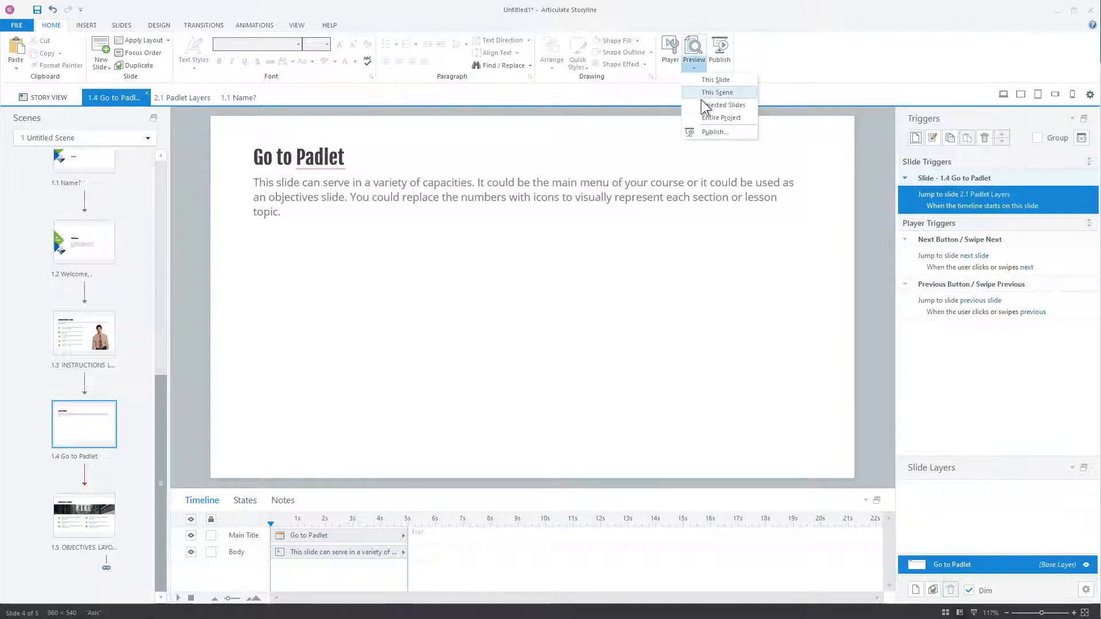
pyautogui.click(706, 120)
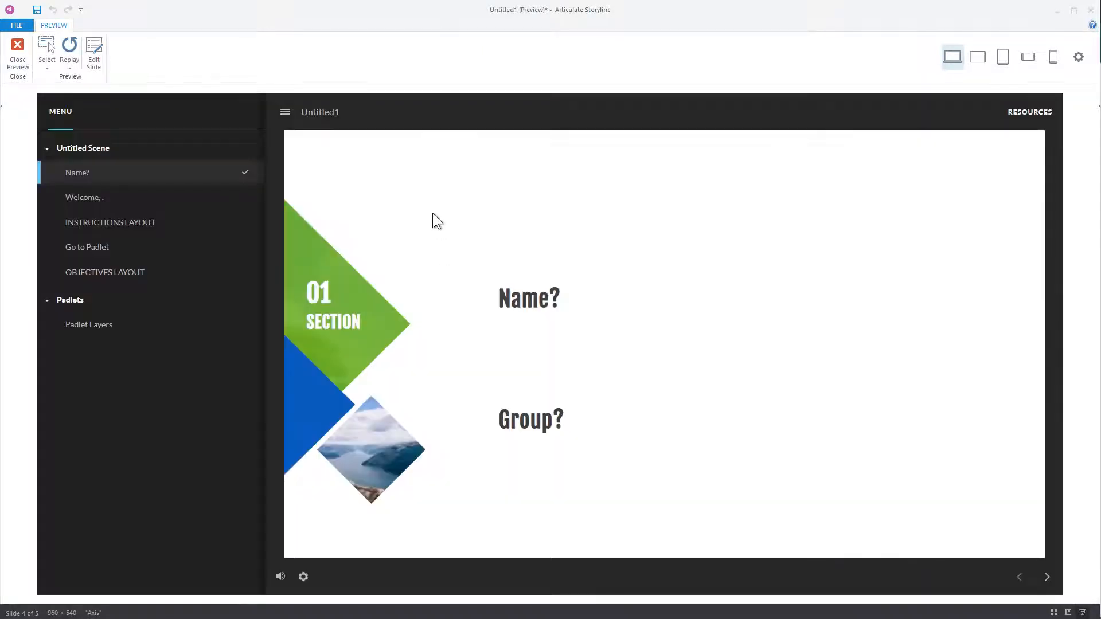
# In the project preview, advance from the INSTRUCTIONS LAYOUT slide to check the jump to Padlet Layers, and close the preview
pyautogui.click(111, 227)
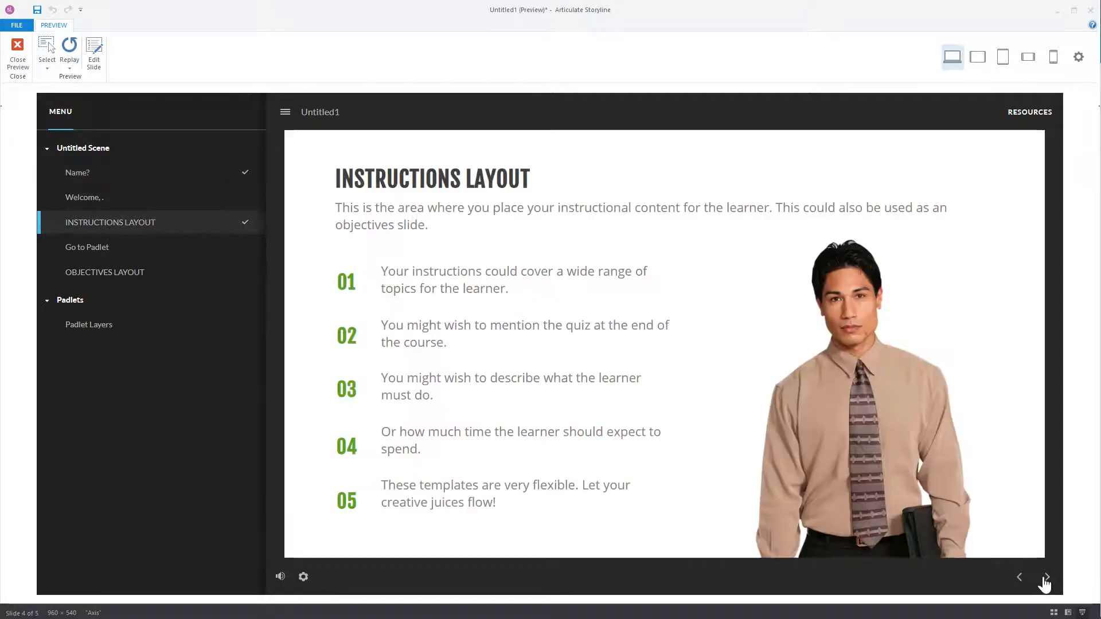
pyautogui.click(1046, 577)
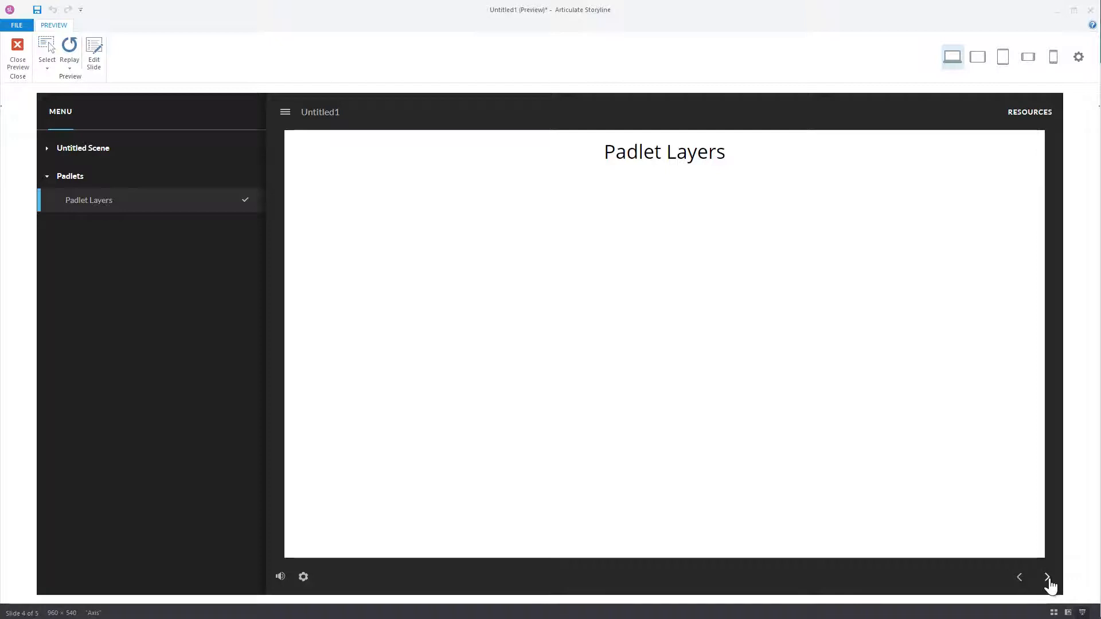
pyautogui.click(17, 51)
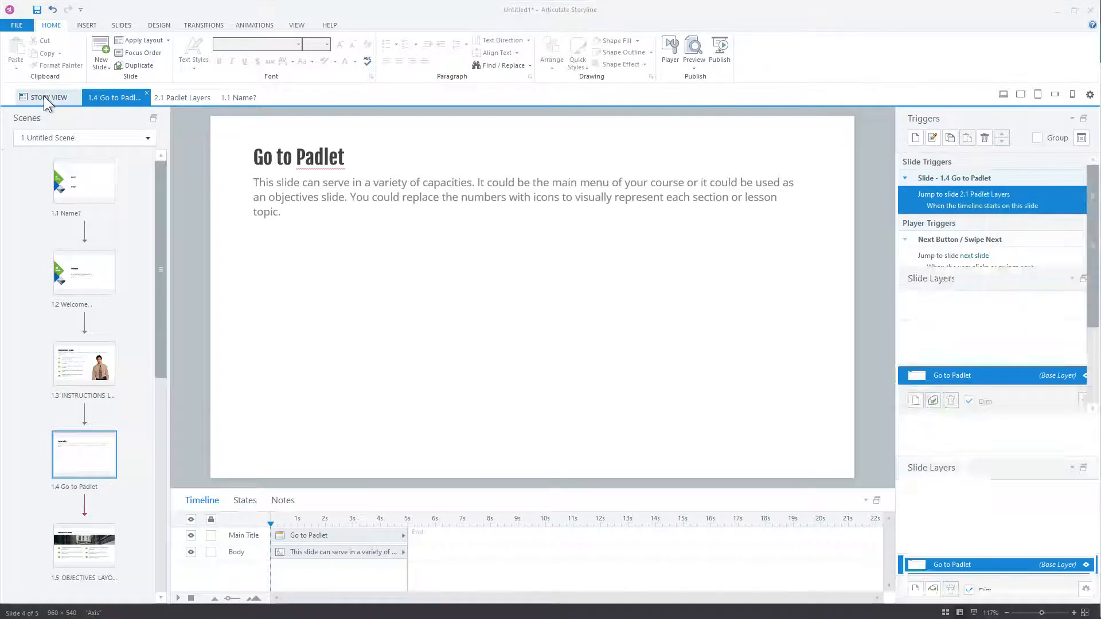
# On slide 2.1 Padlet Layers, set the Next trigger to jump to 1.5 OBJECTIVES LAYOUT and the Previous trigger to 1.3 INSTRUCTIONS LAYOUT
pyautogui.click(46, 99)
pyautogui.scroll(-3, 470, 384)
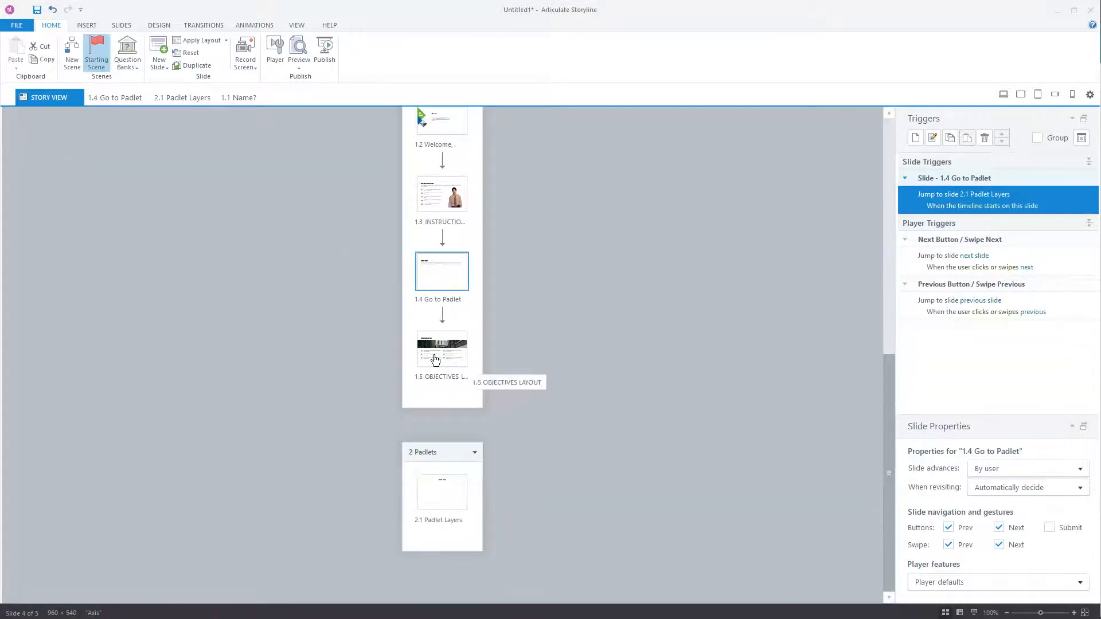
pyautogui.click(448, 497)
pyautogui.doubleClick(449, 497)
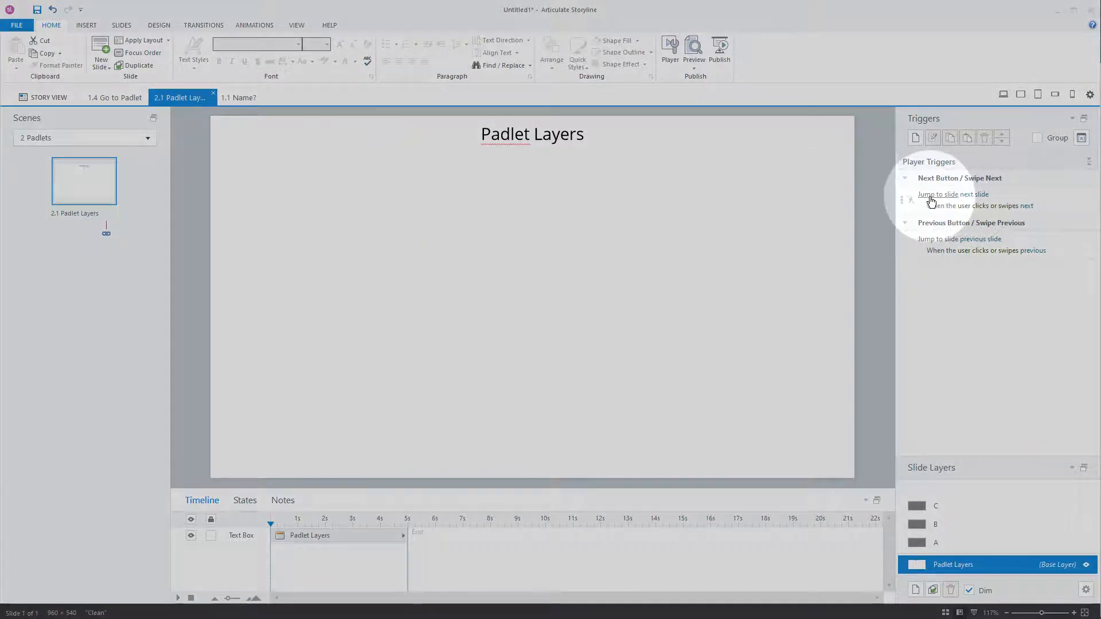
pyautogui.click(976, 196)
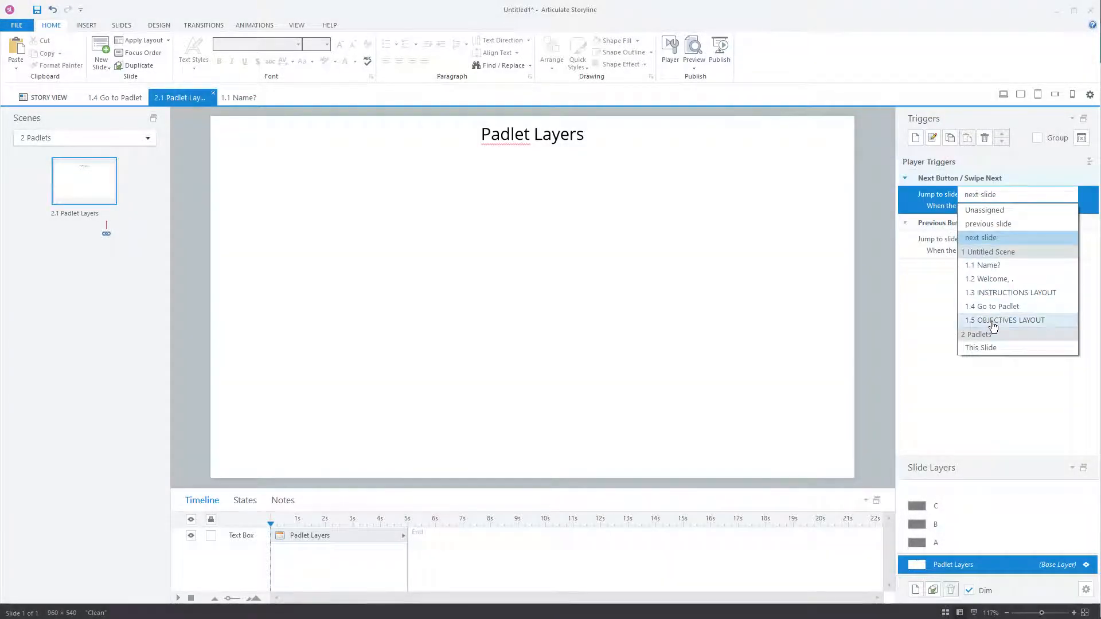
pyautogui.click(986, 322)
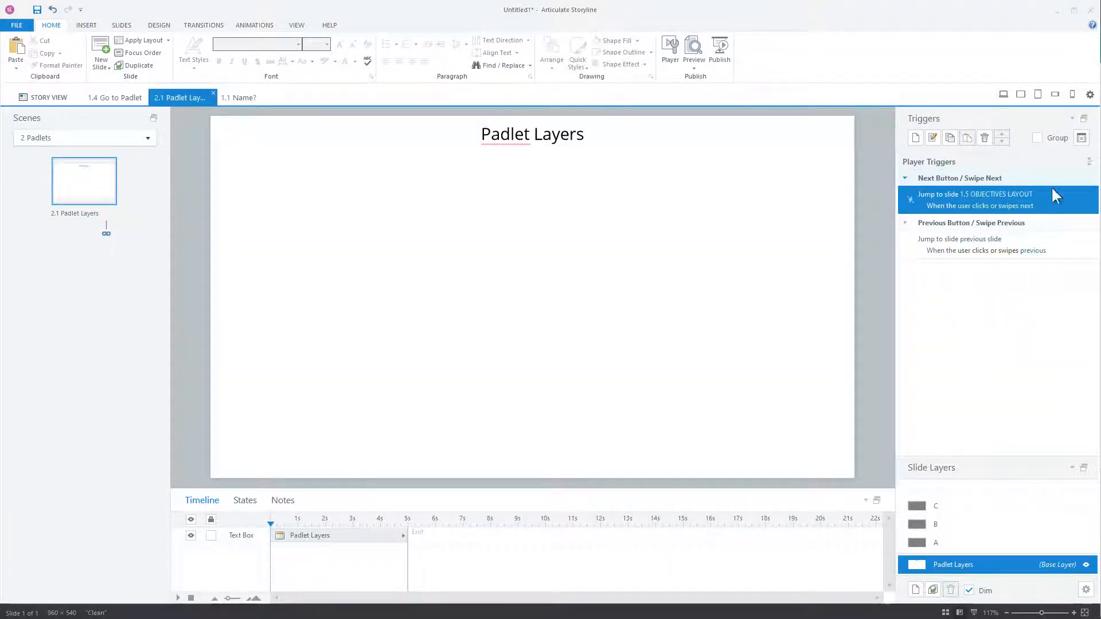
pyautogui.click(975, 240)
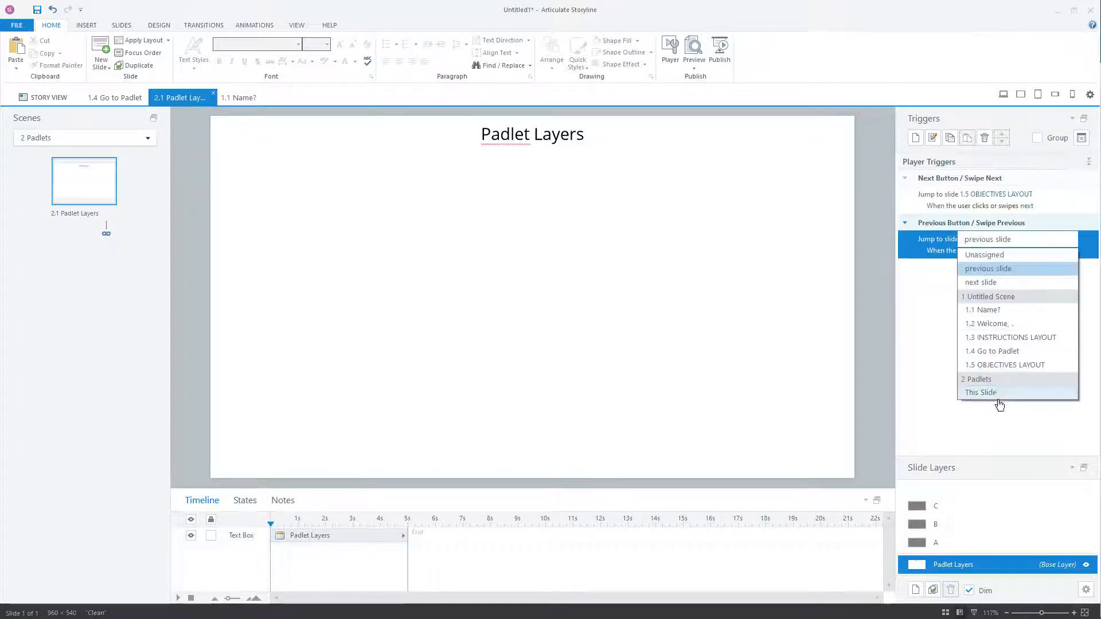
pyautogui.click(993, 343)
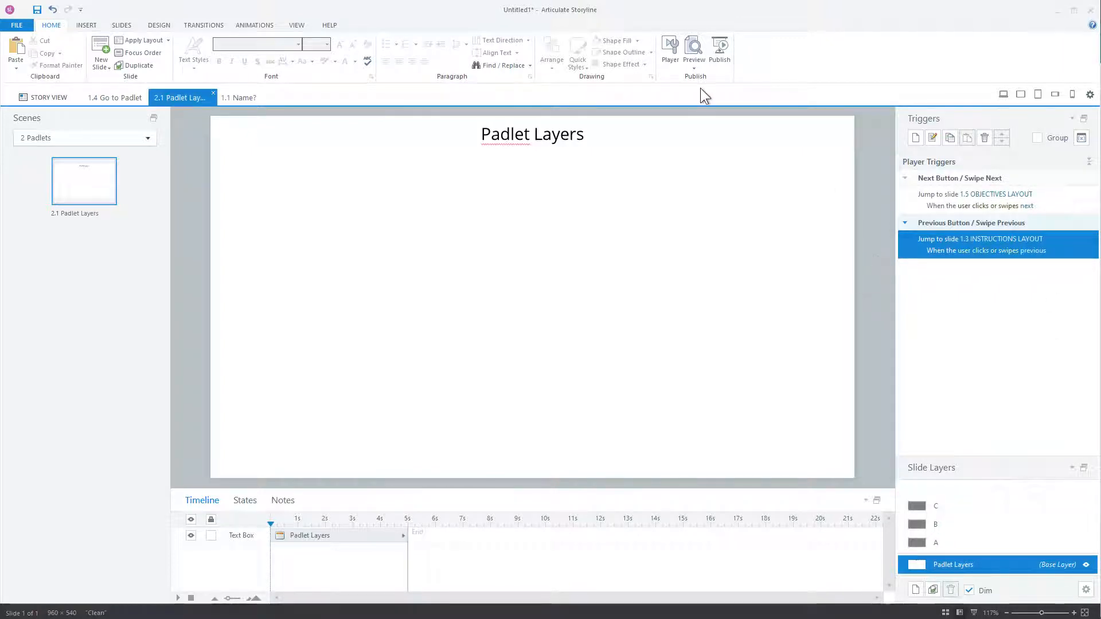
# Preview the entire project and test forward and backward navigation between INSTRUCTIONS LAYOUT, Padlet Layers and OBJECTIVES LAYOUT
pyautogui.click(697, 70)
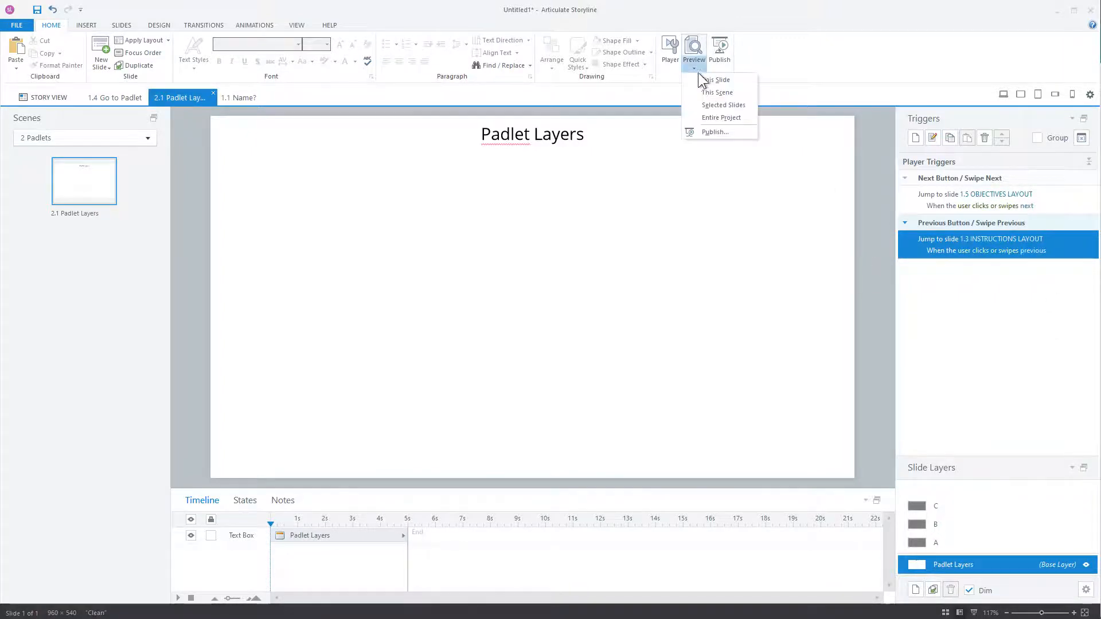
pyautogui.click(714, 118)
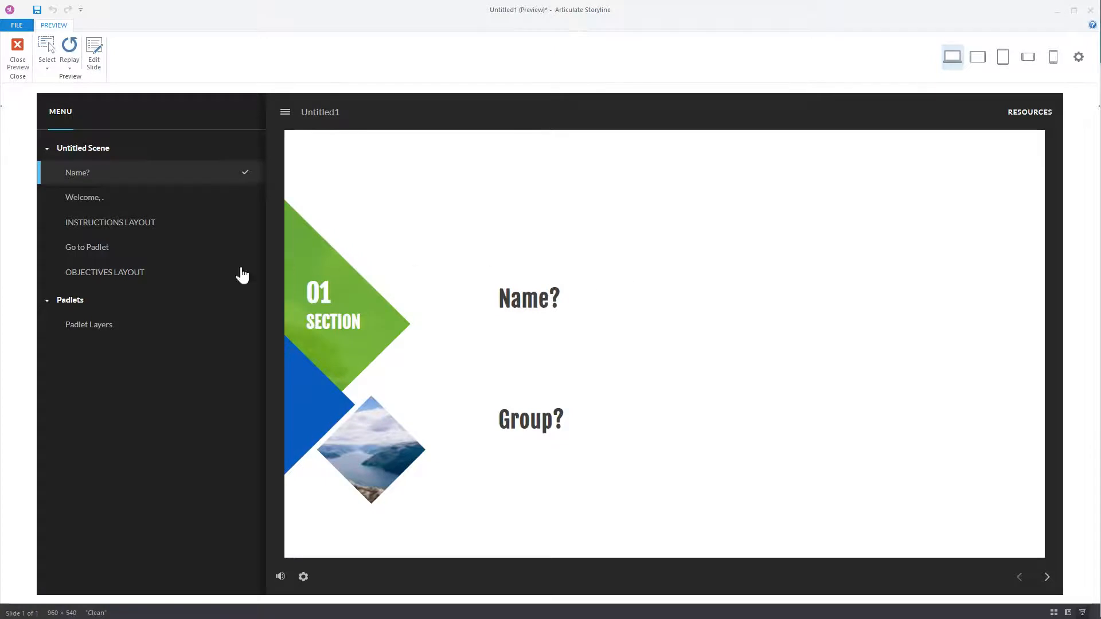
pyautogui.click(105, 225)
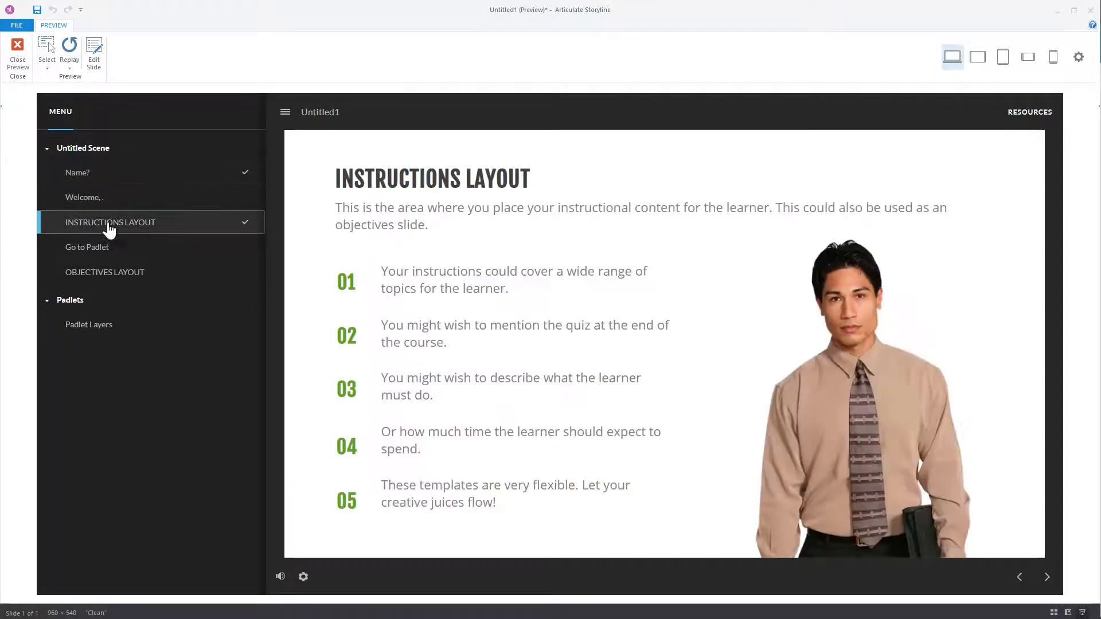
pyautogui.click(1042, 577)
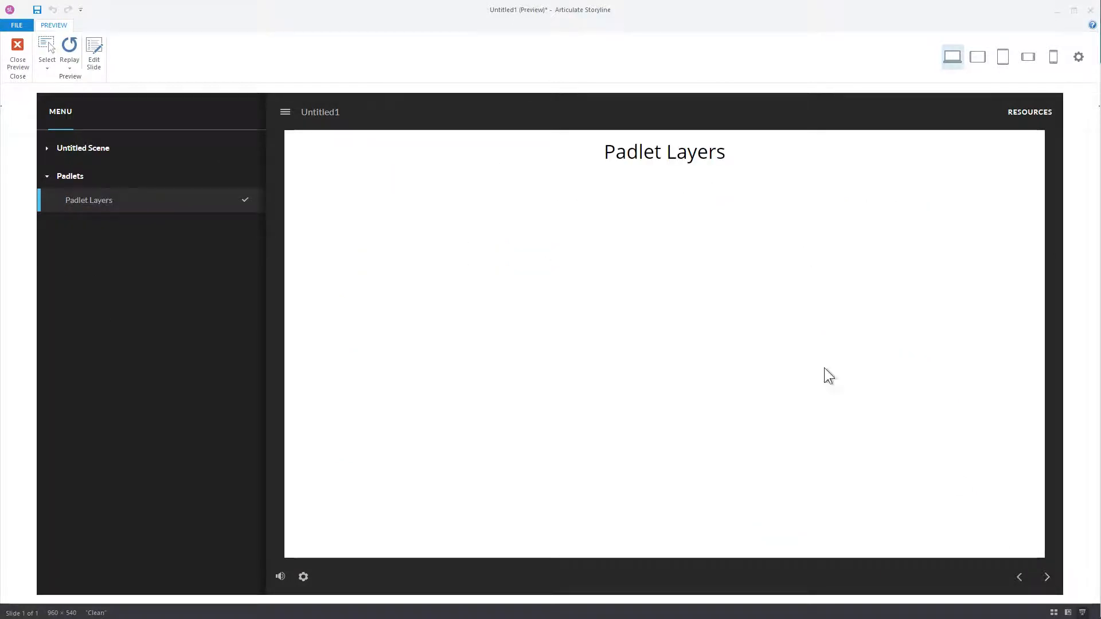
pyautogui.click(1019, 578)
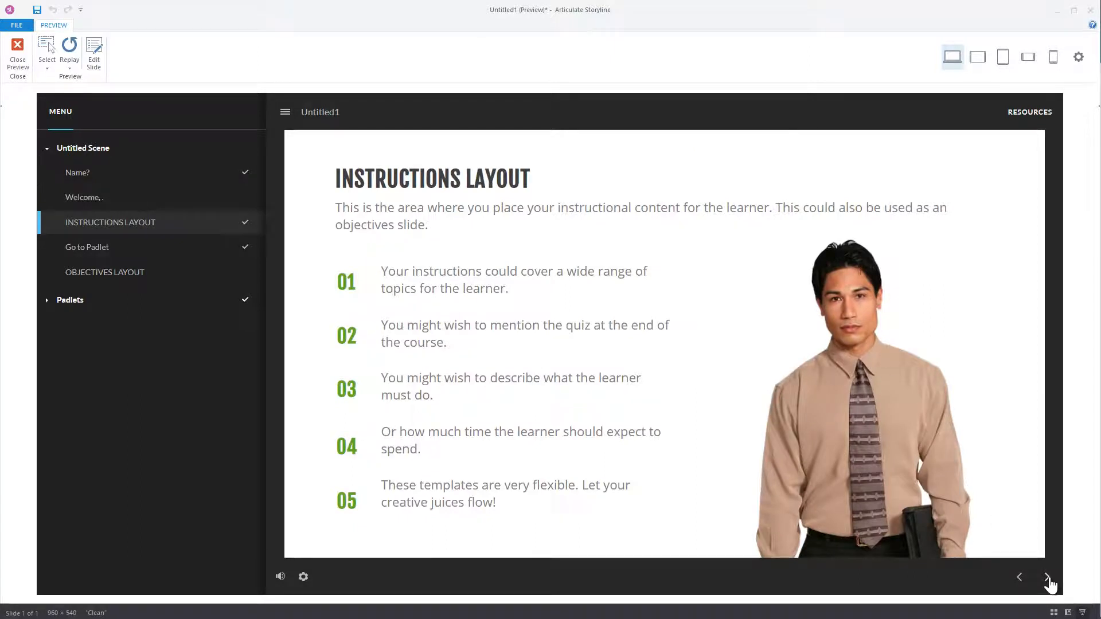
pyautogui.click(1048, 578)
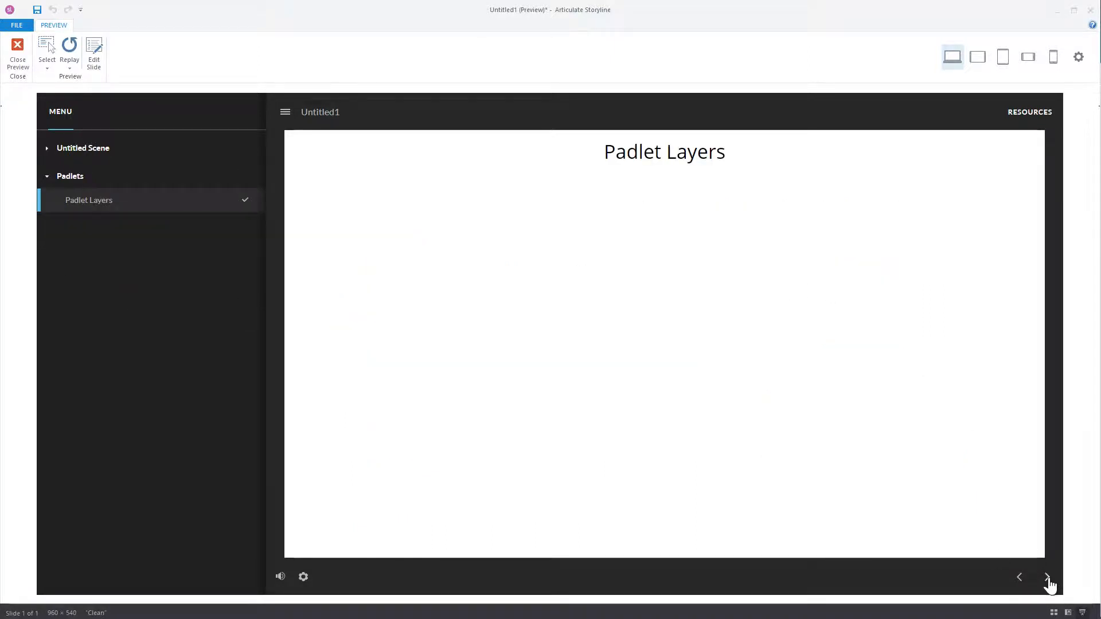
pyautogui.click(1048, 578)
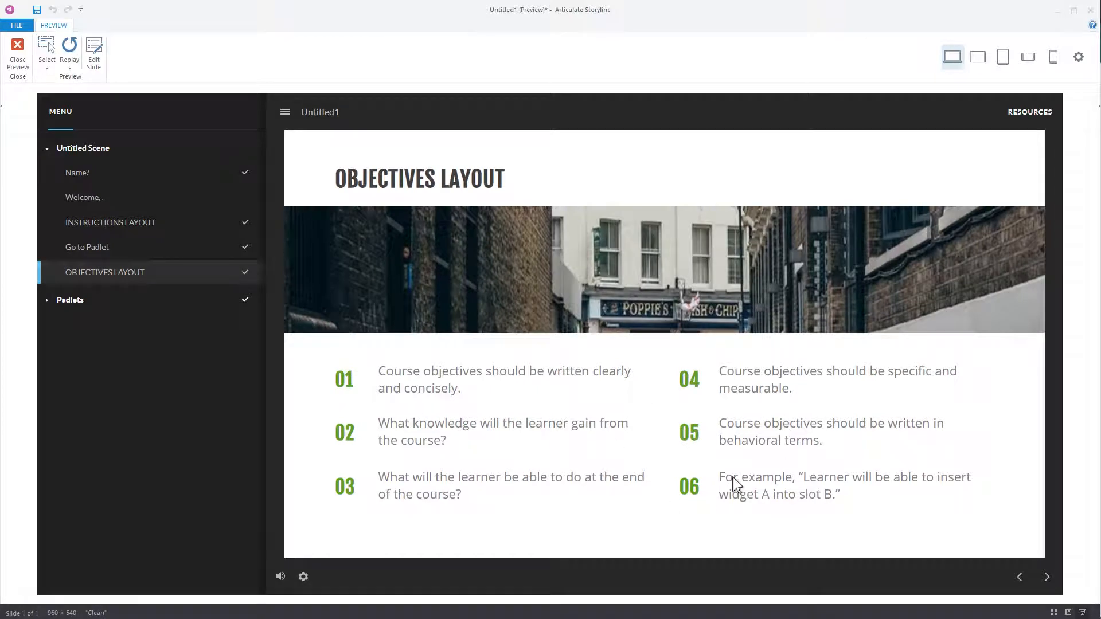
pyautogui.click(16, 57)
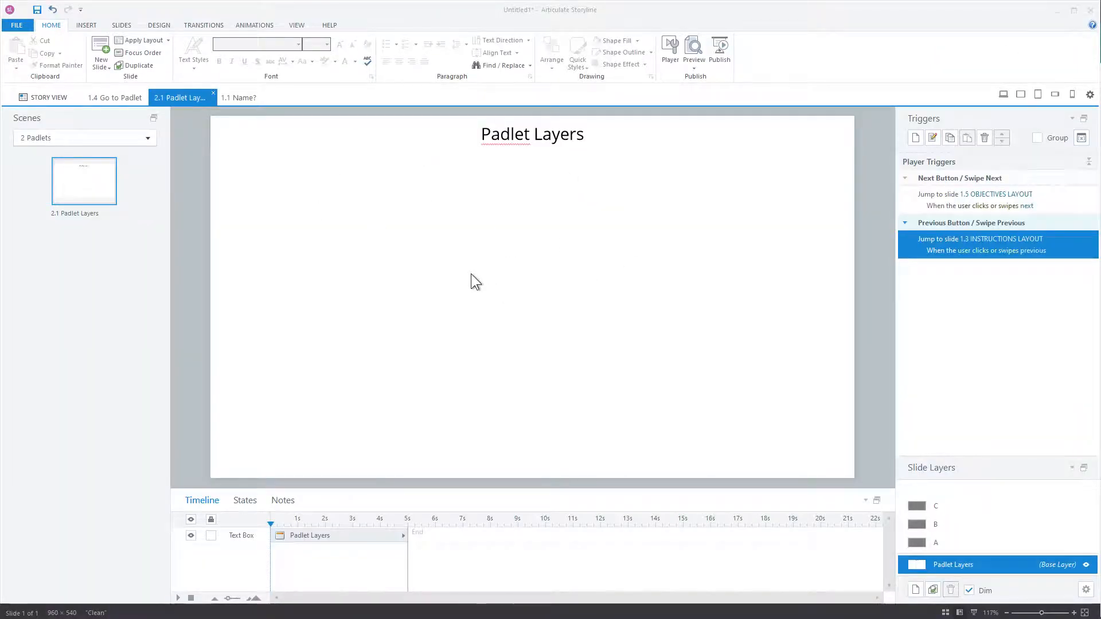
# Open slide 1.1 Name? and insert a text entry field below the "Name?" heading
pyautogui.click(114, 98)
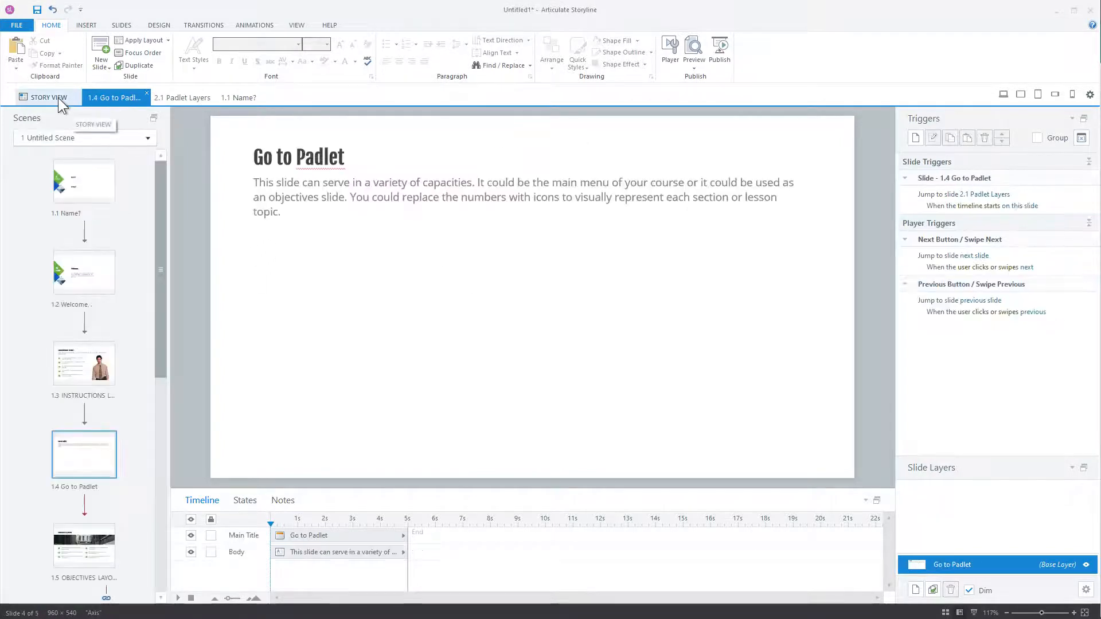
pyautogui.click(59, 98)
pyautogui.scroll(3, 437, 277)
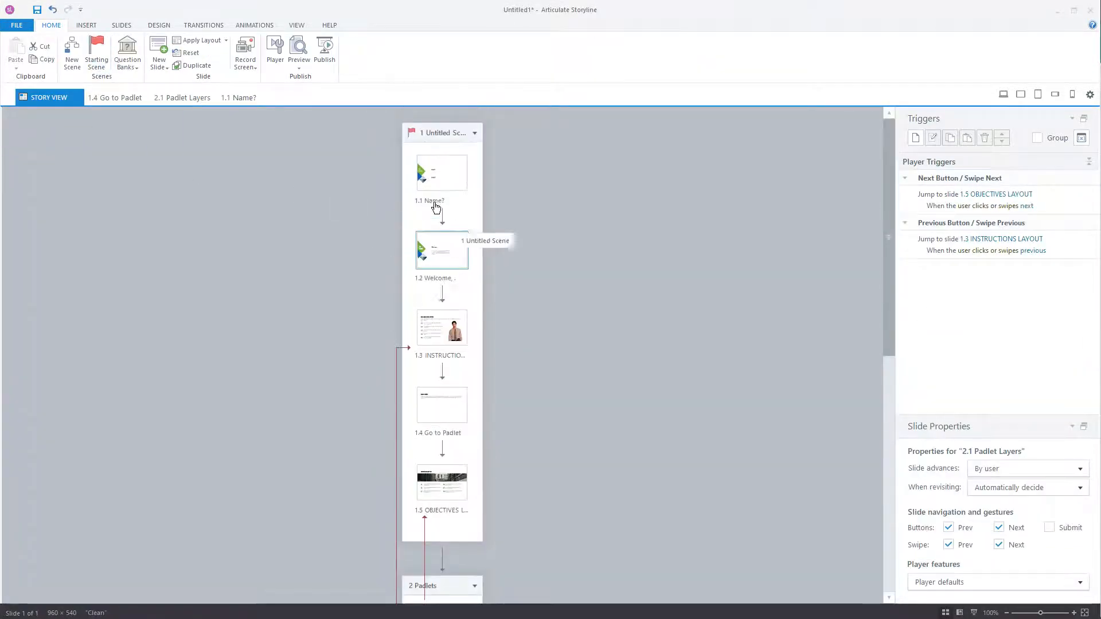
pyautogui.doubleClick(433, 184)
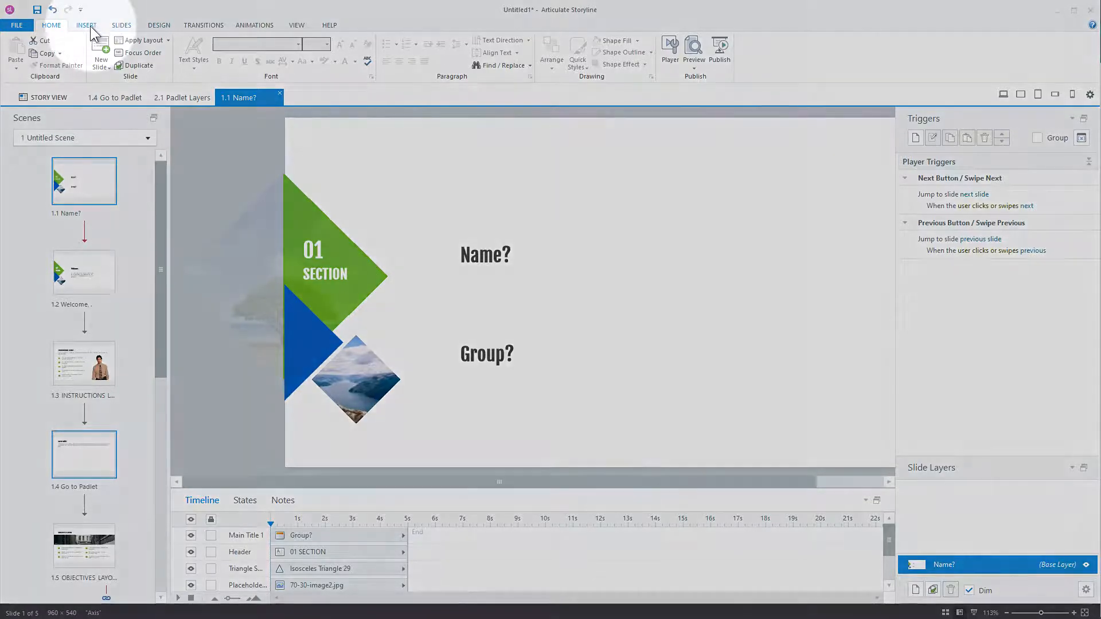
pyautogui.click(89, 26)
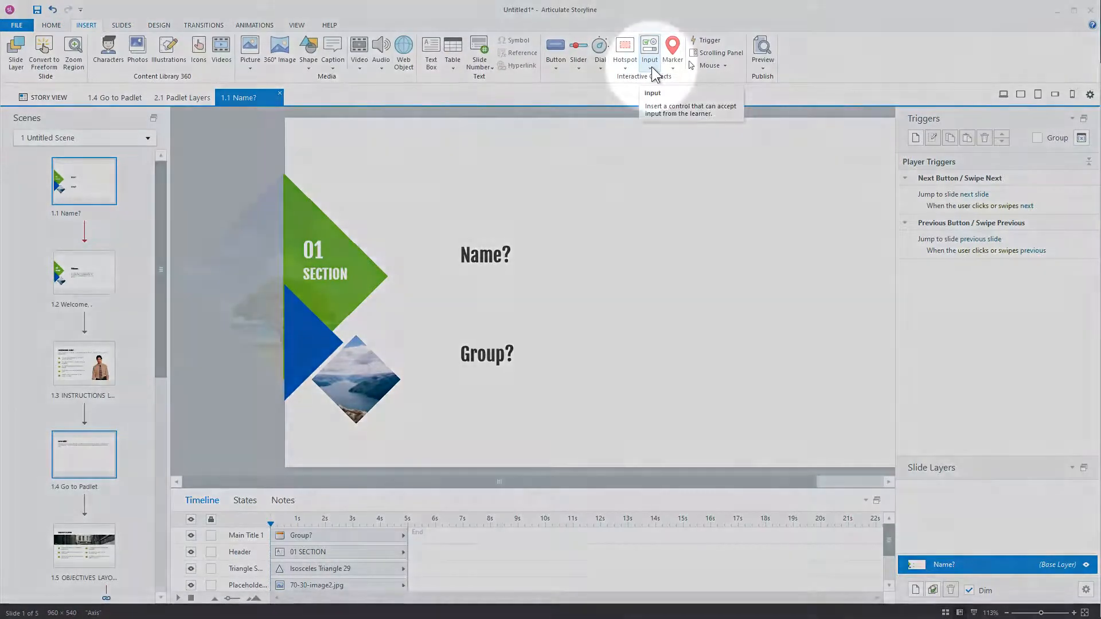
pyautogui.click(651, 66)
pyautogui.click(659, 187)
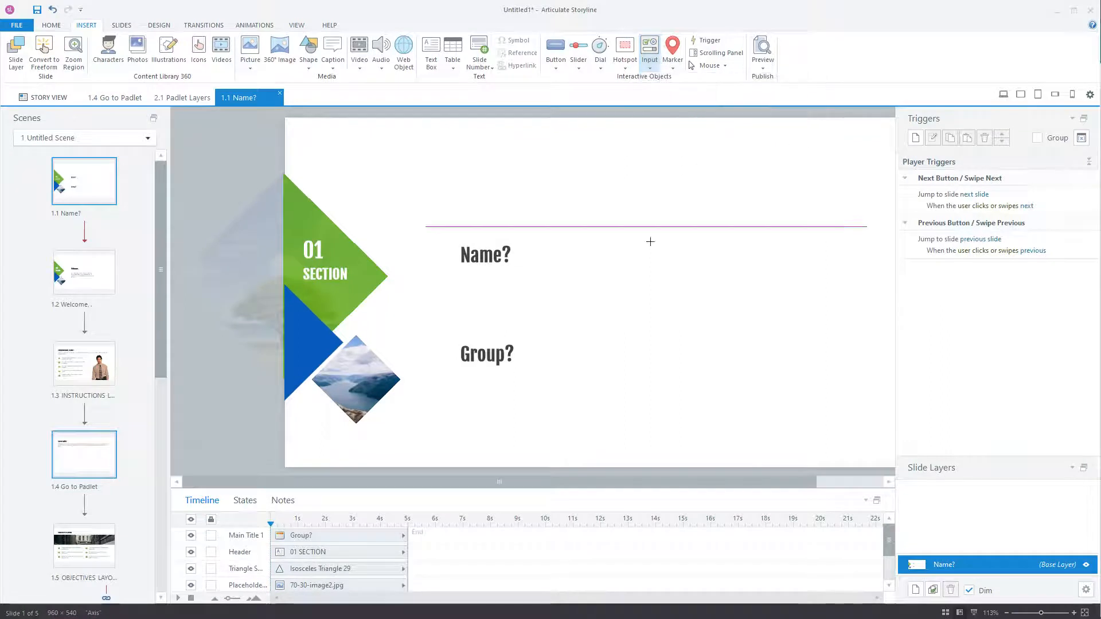
pyautogui.moveTo(475, 291); pyautogui.dragTo(681, 315)
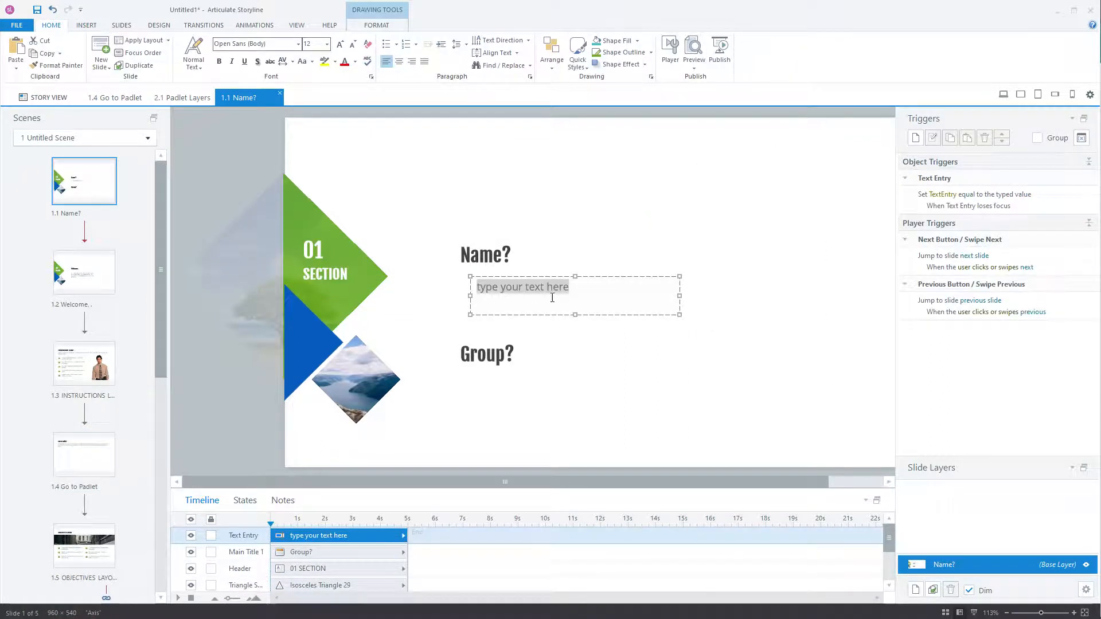
# Rename the project variable TextEntry to Name
pyautogui.click(1081, 138)
pyautogui.doubleClick(232, 189)
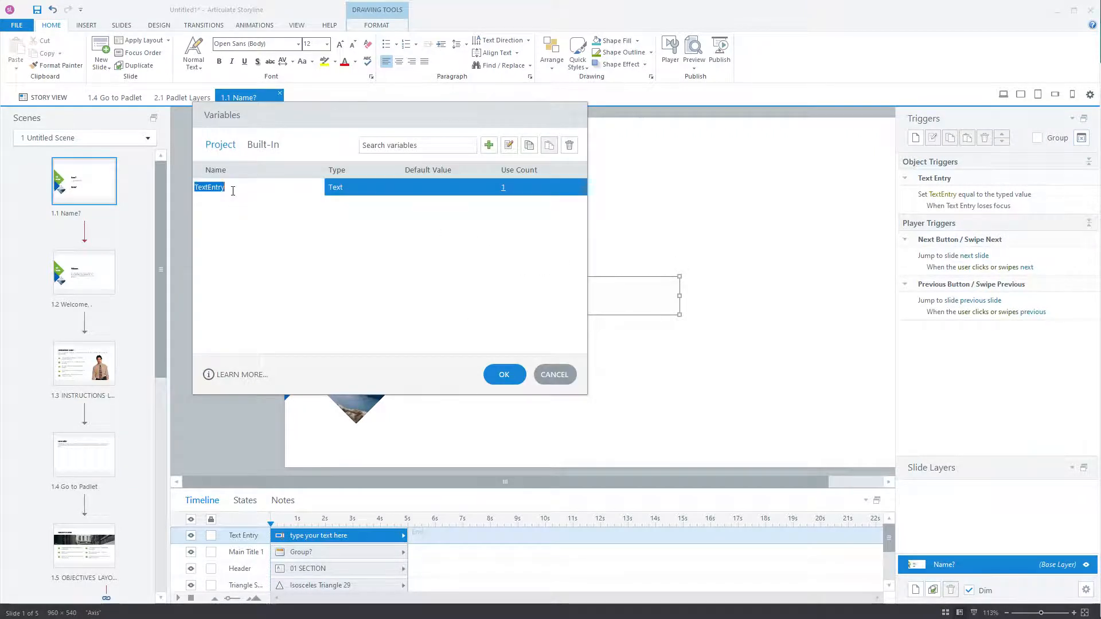
pyautogui.write('Name')
pyautogui.click(502, 374)
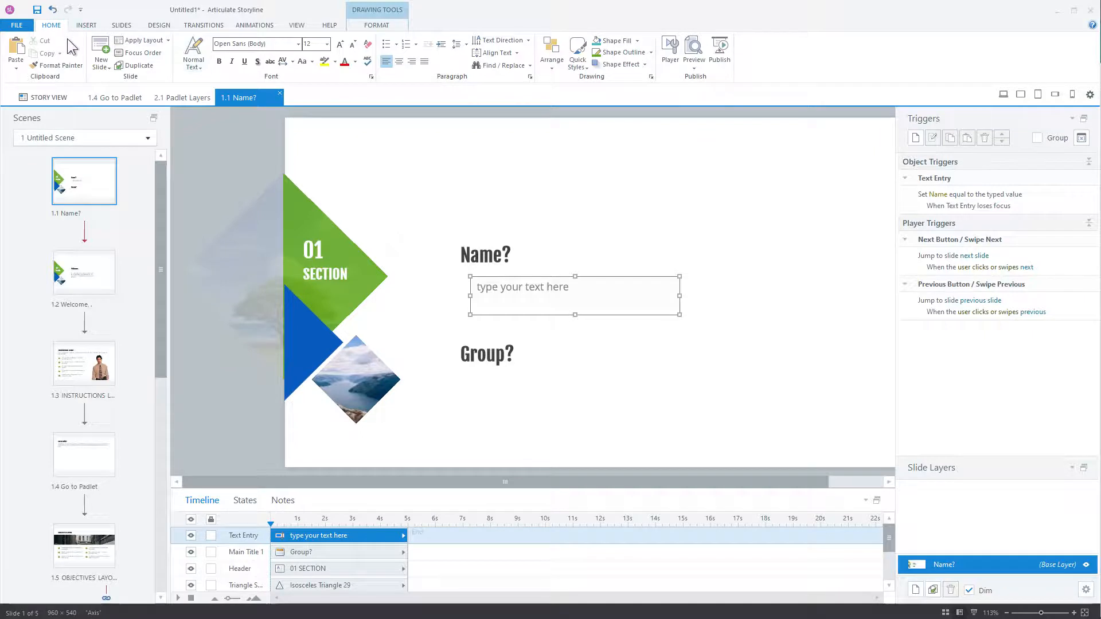
# Insert a small turquoise radio button below the "Group?" heading and label it A
pyautogui.click(86, 25)
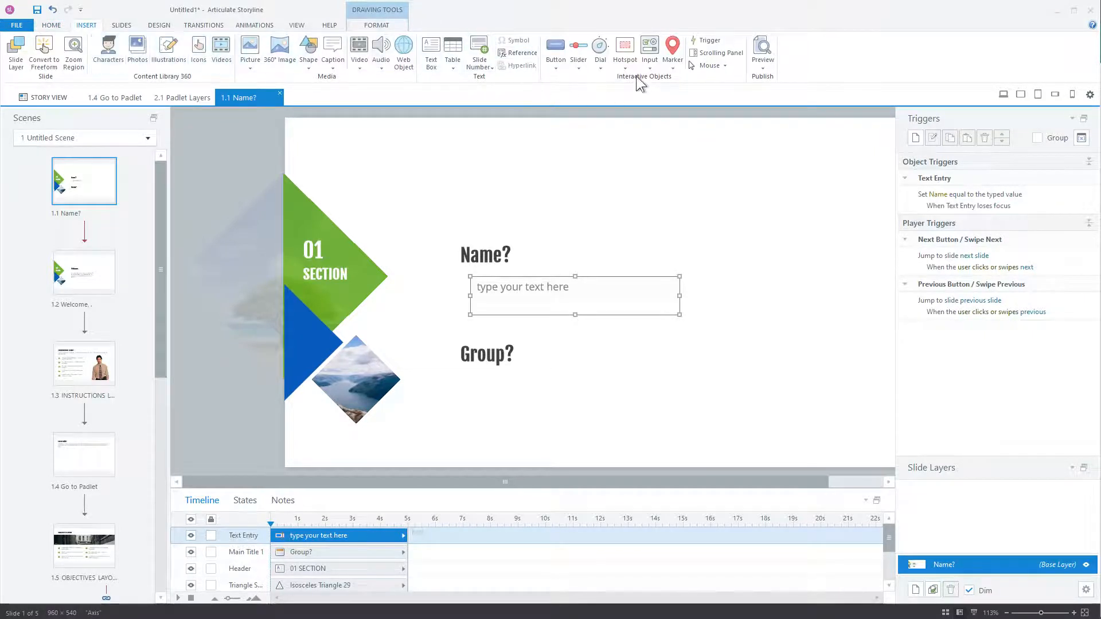
pyautogui.click(649, 63)
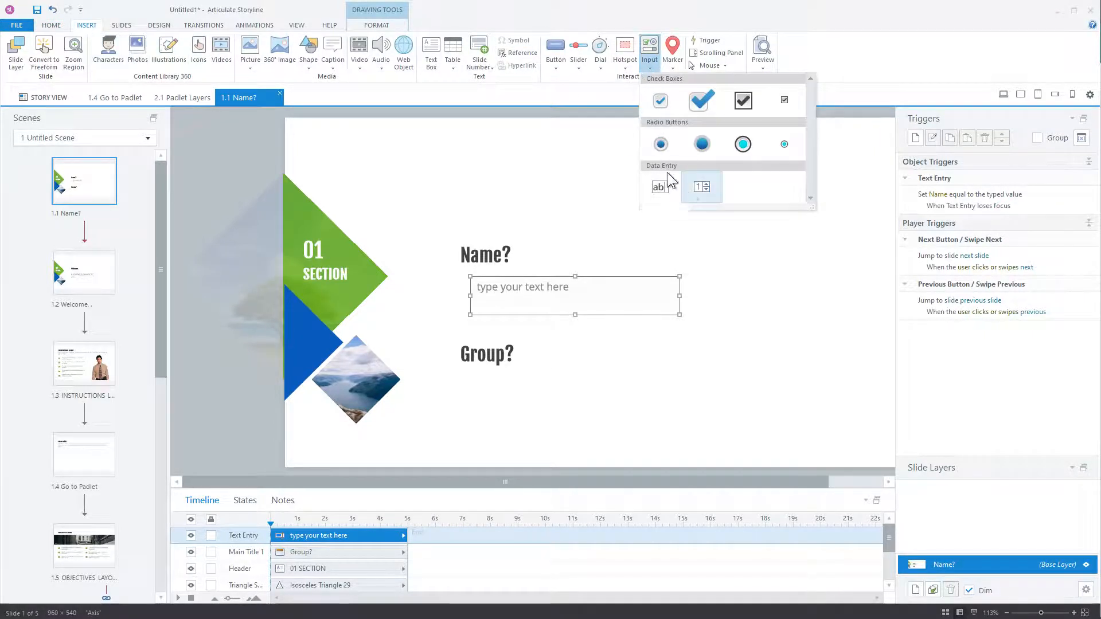
pyautogui.click(785, 145)
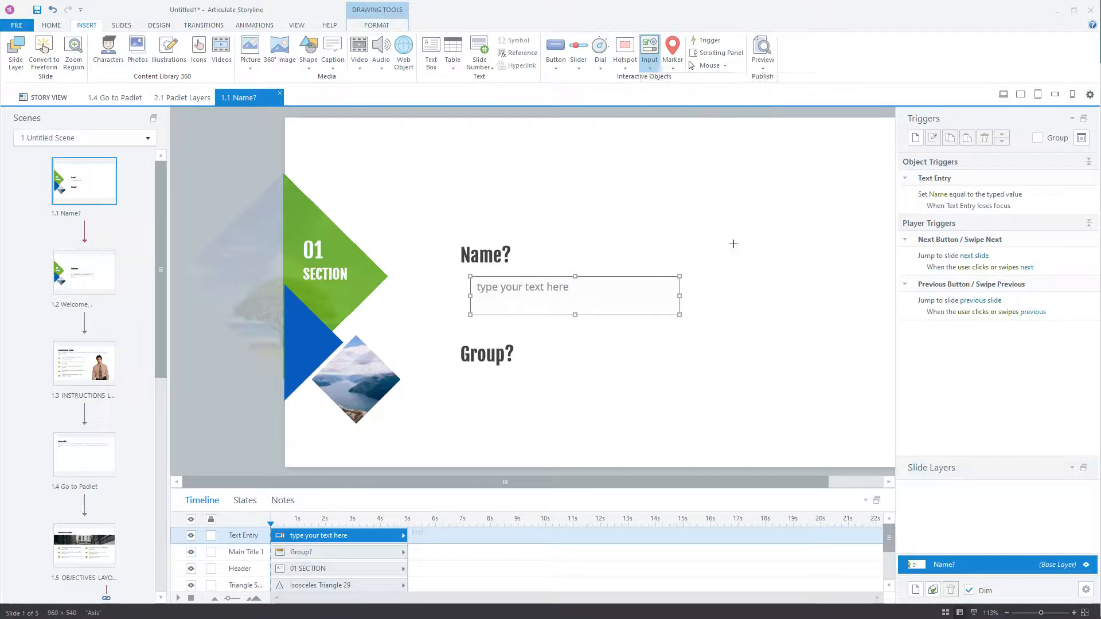
pyautogui.click(464, 380)
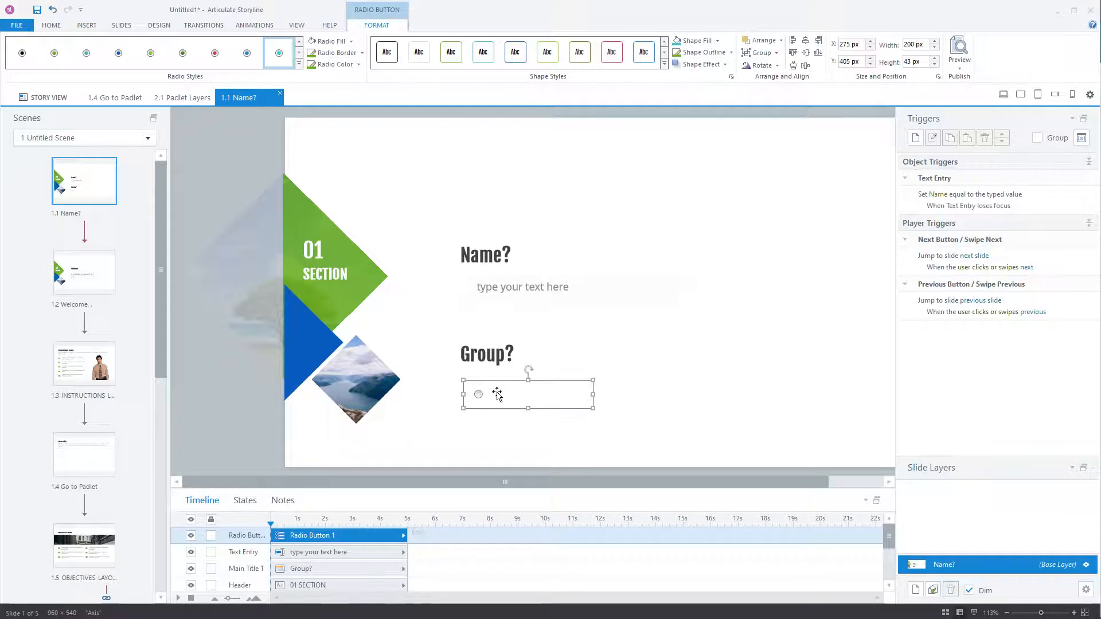
pyautogui.write('A')
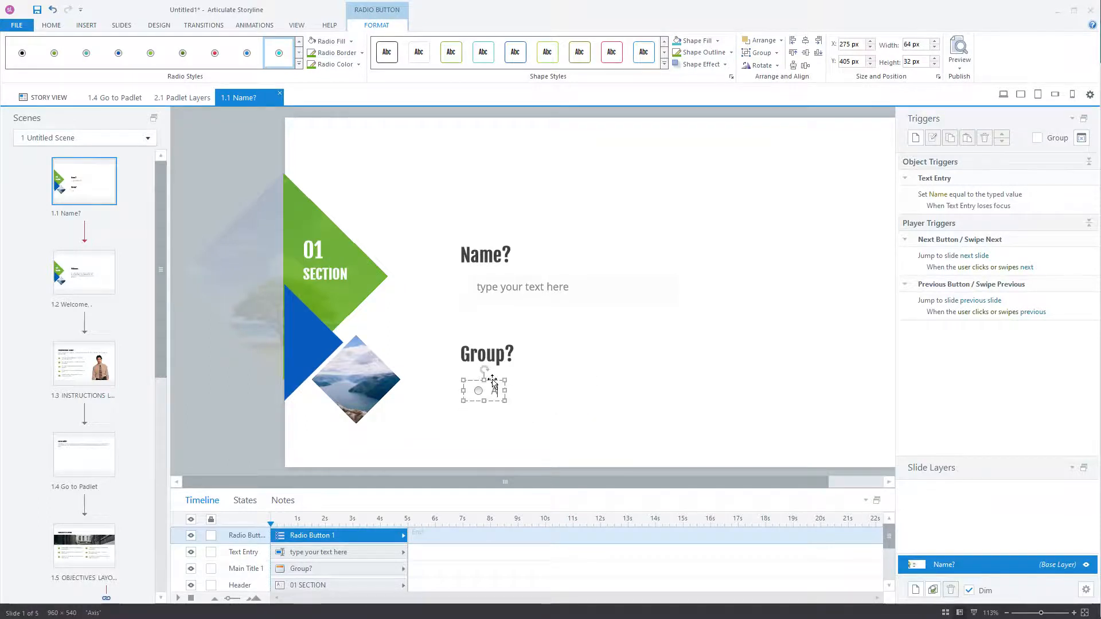
# Duplicate the radio button twice in a row beside A, label the copies B and C, and preview this slide
pyautogui.moveTo(493, 382); pyautogui.dragTo(529, 390)
pyautogui.doubleClick(535, 392)
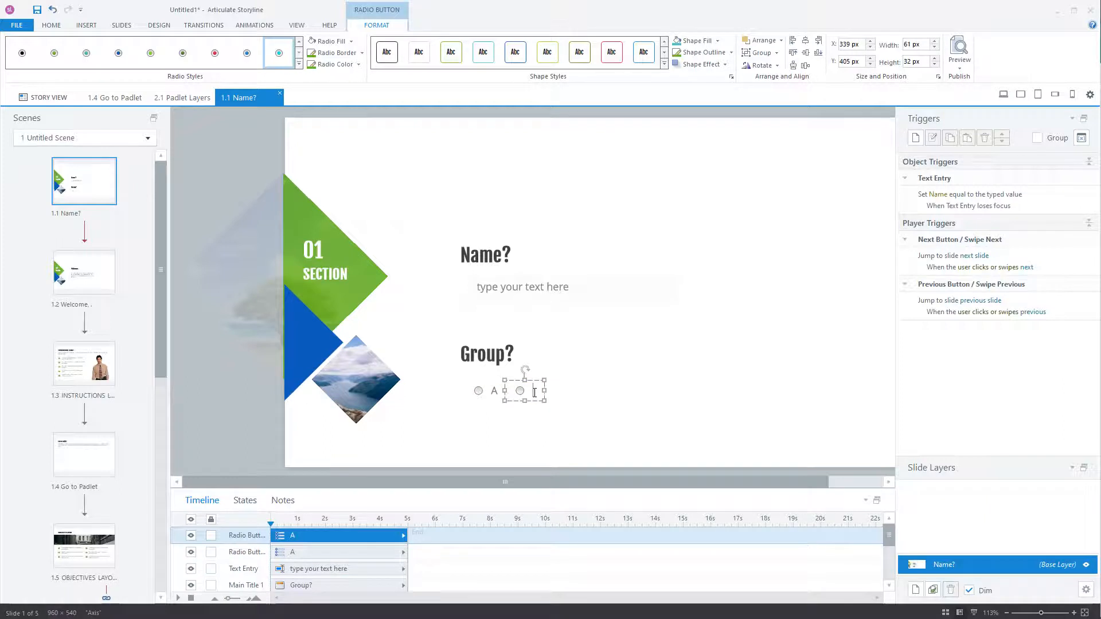
pyautogui.write('B')
pyautogui.moveTo(536, 384); pyautogui.dragTo(573, 395)
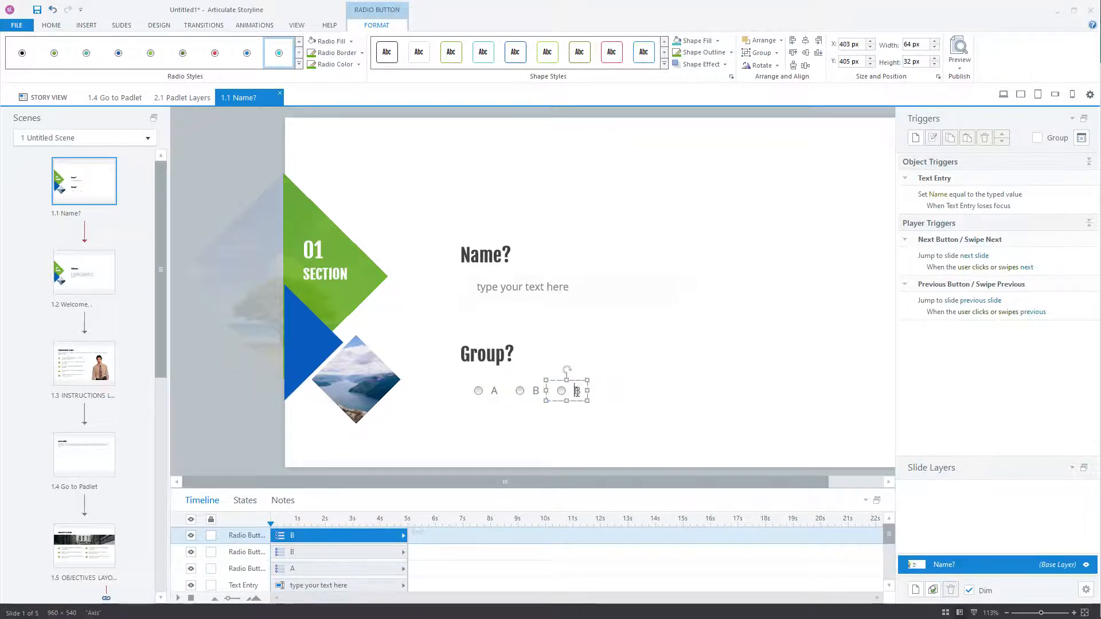
pyautogui.doubleClick(576, 391)
pyautogui.write('C')
pyautogui.click(614, 405)
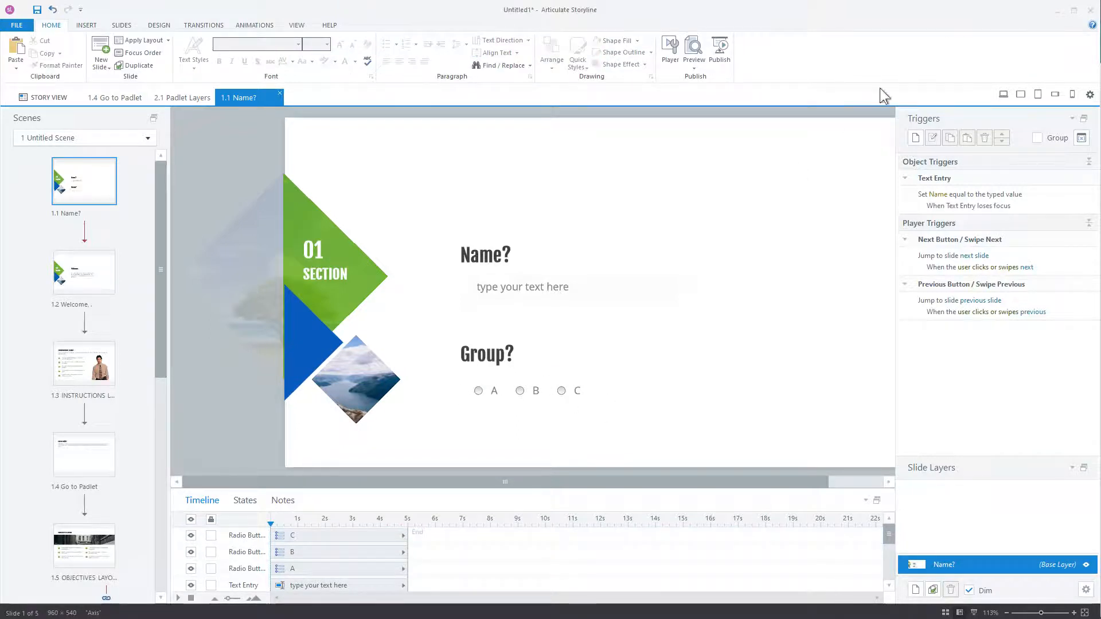
pyautogui.click(697, 70)
pyautogui.click(702, 78)
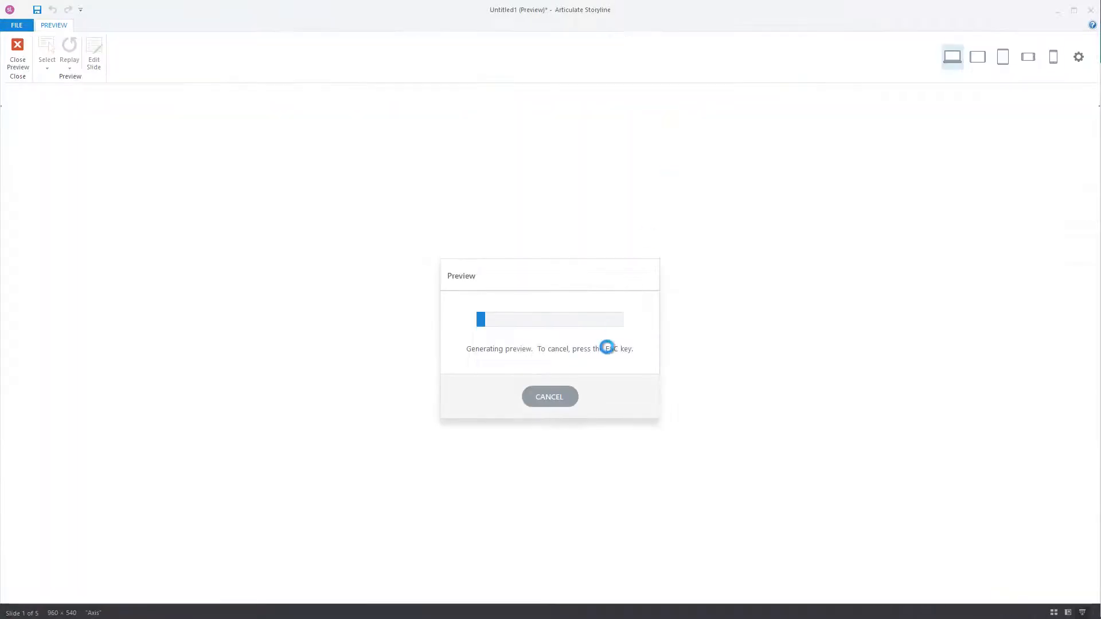
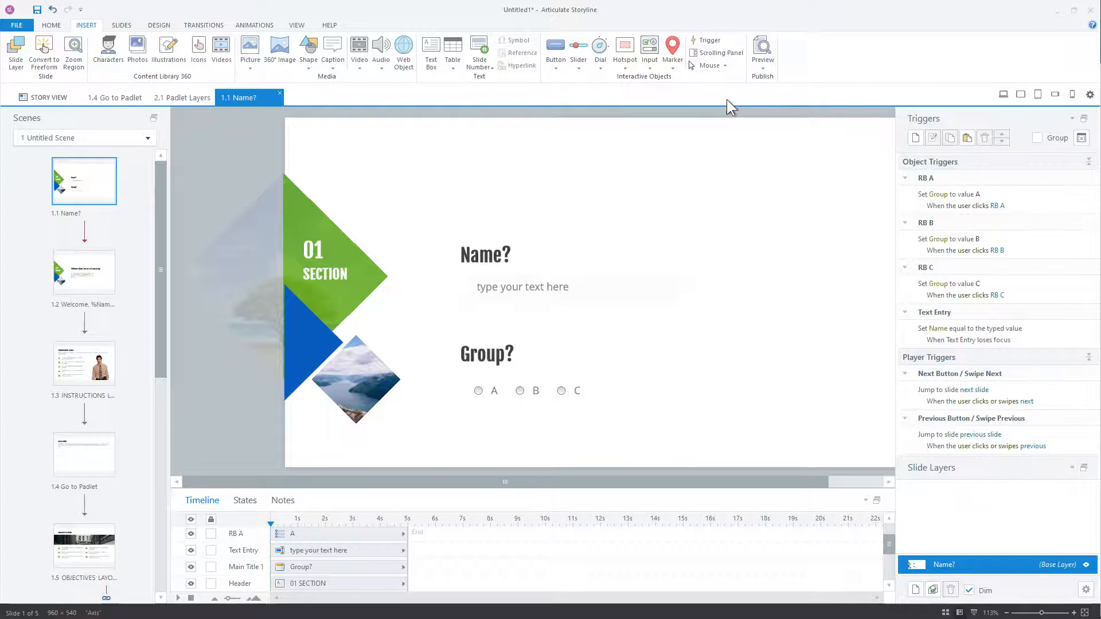
# Preview this scene, enter the learner's name, select group A and advance to the welcome slide
pyautogui.click(767, 67)
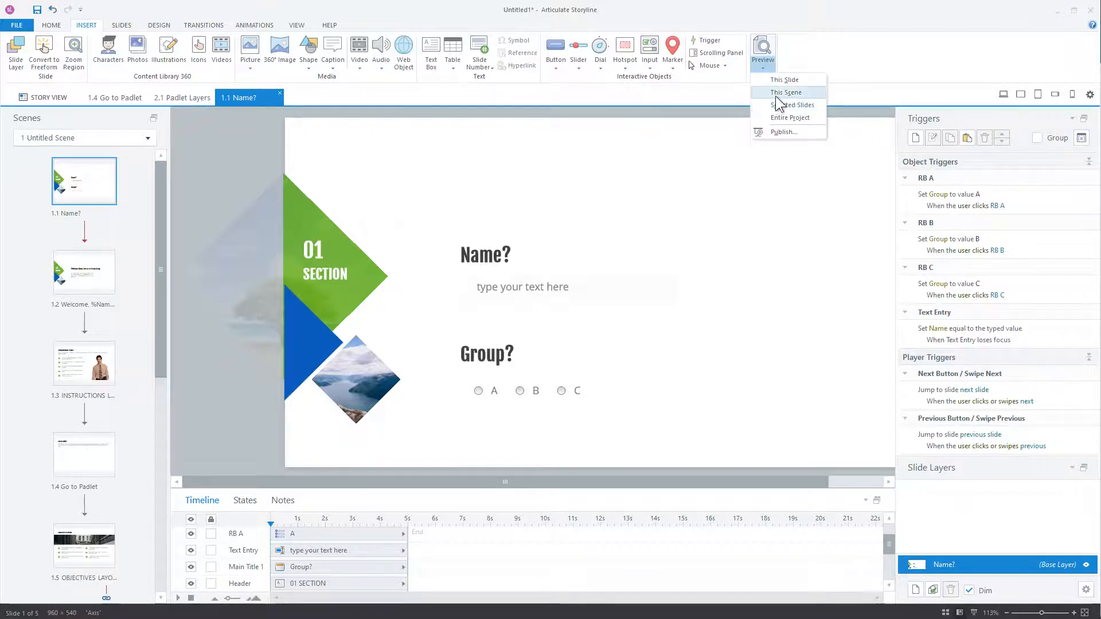
pyautogui.click(776, 95)
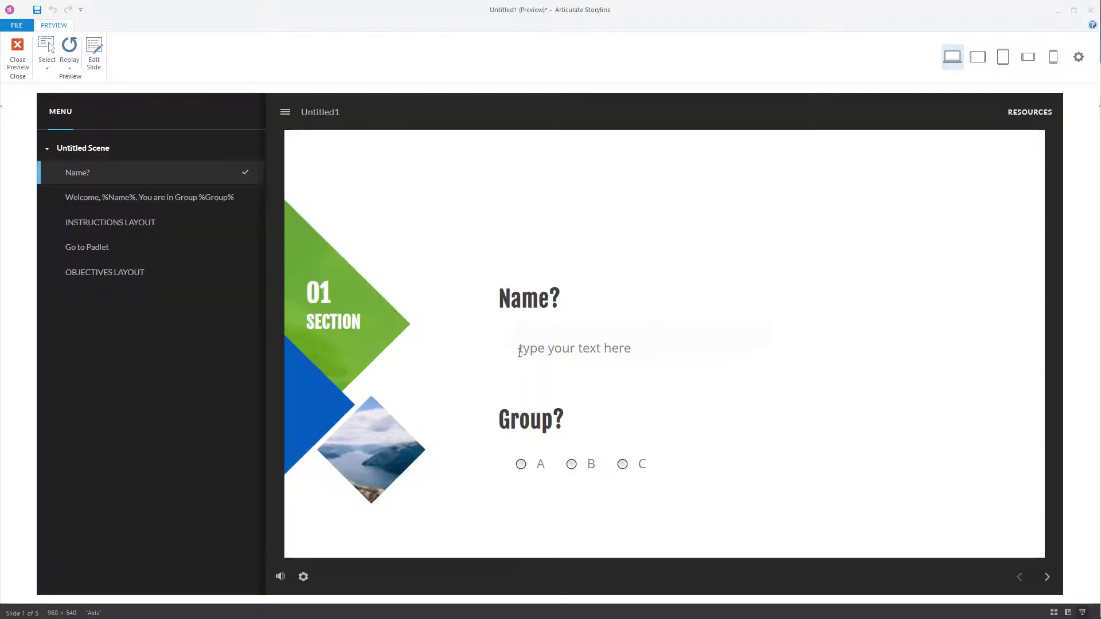
pyautogui.click(544, 347)
pyautogui.write('Tom')
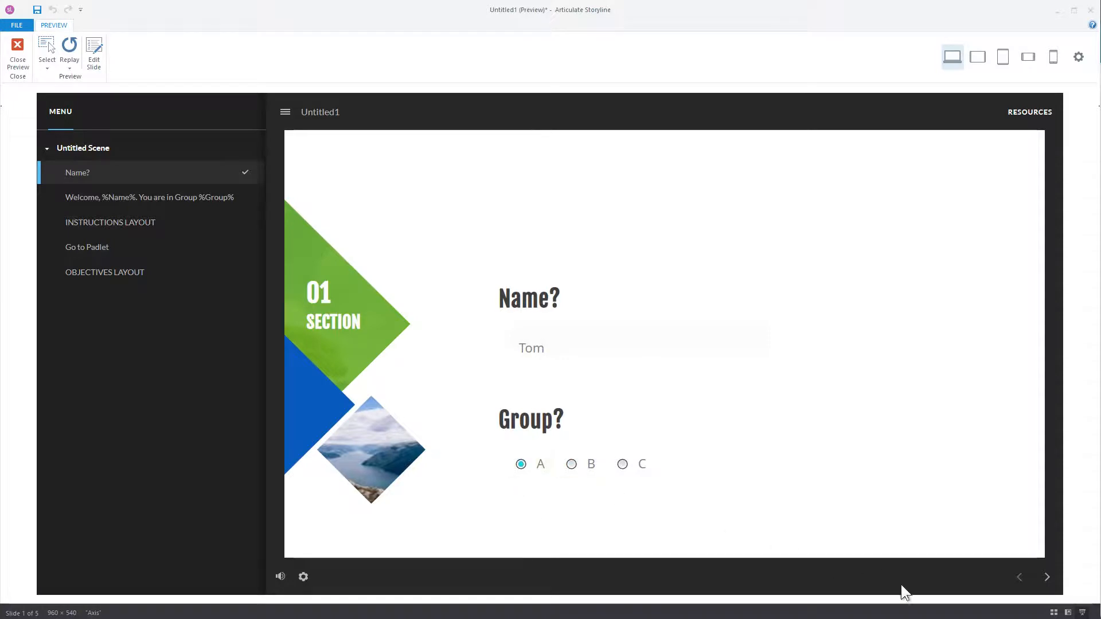
pyautogui.click(1046, 578)
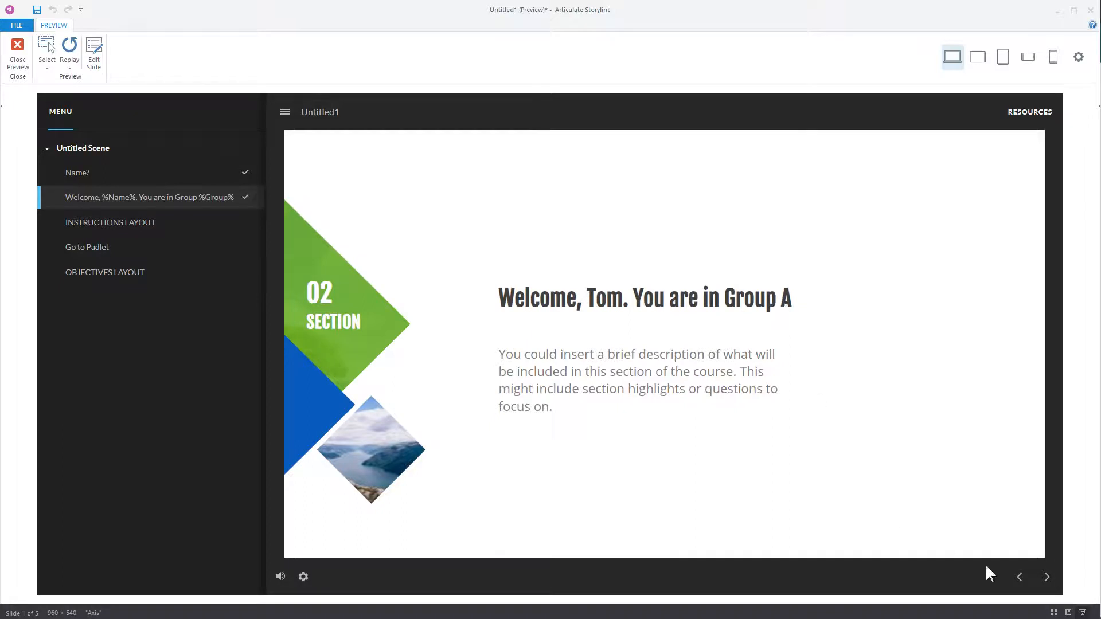
# Test groups B and C in turn on the Name? slide, checking the welcome slide for each, and close the preview
pyautogui.click(1018, 578)
pyautogui.click(583, 473)
pyautogui.click(1046, 579)
pyautogui.click(1019, 577)
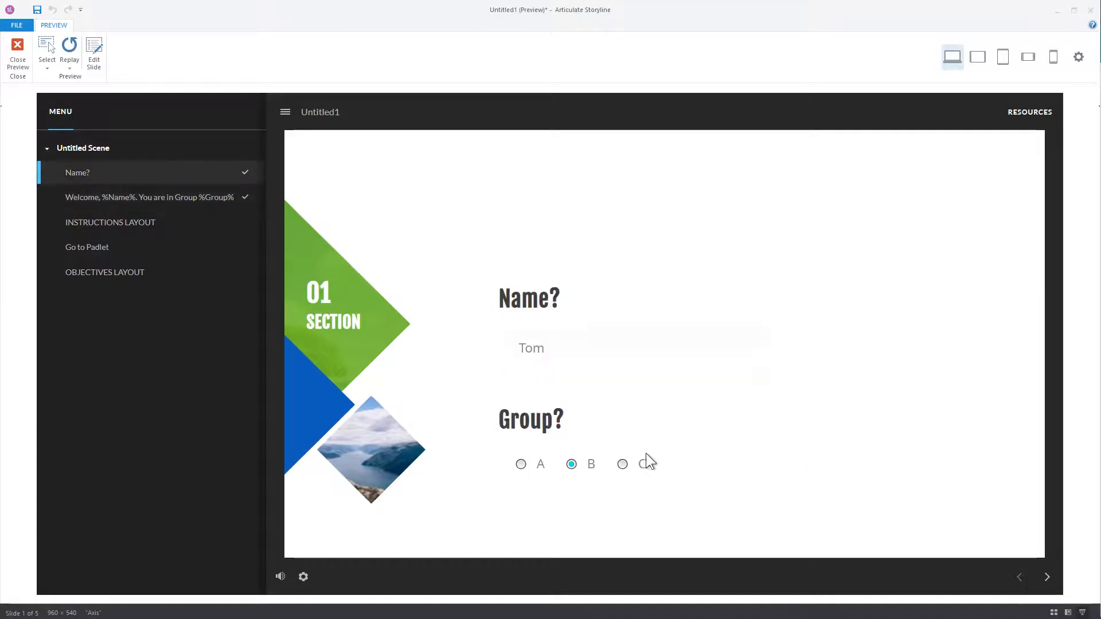
pyautogui.click(629, 469)
pyautogui.click(1046, 578)
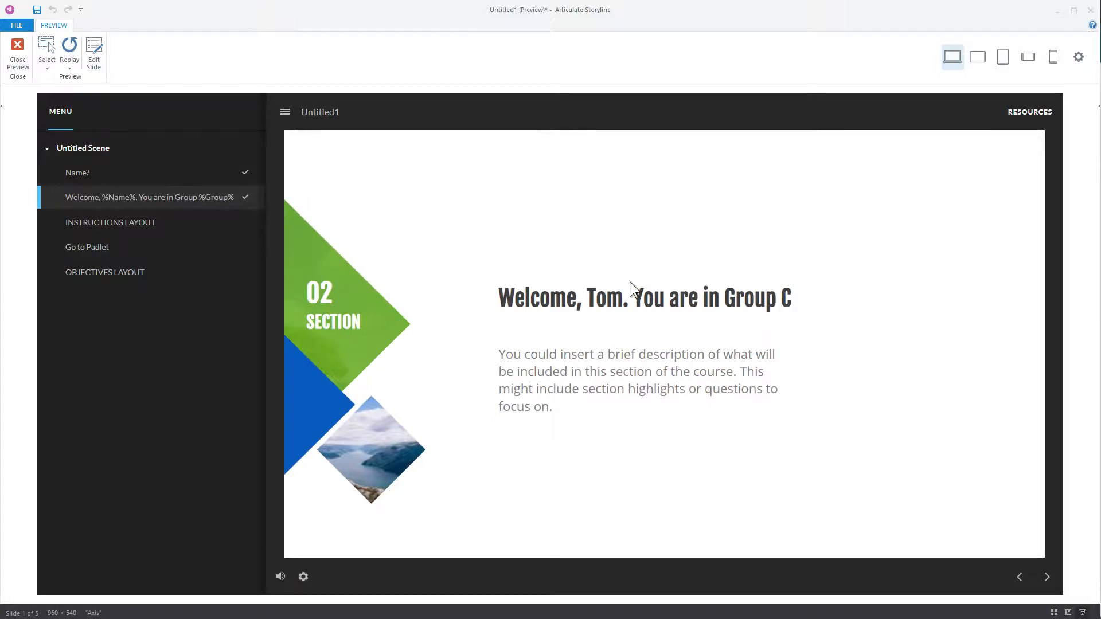
pyautogui.click(1017, 578)
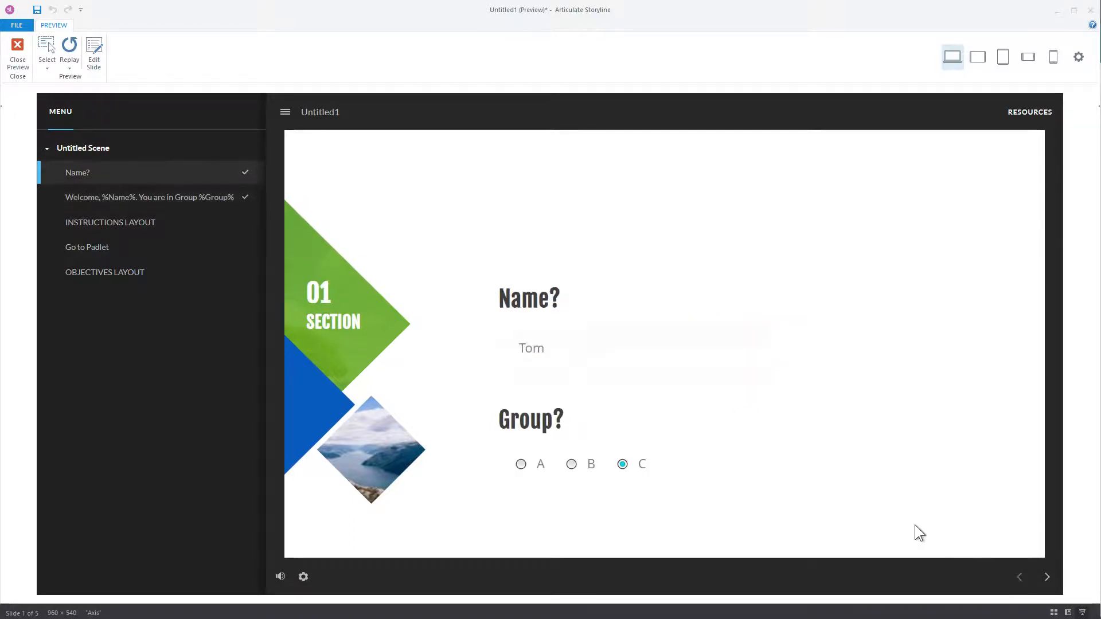
pyautogui.click(19, 63)
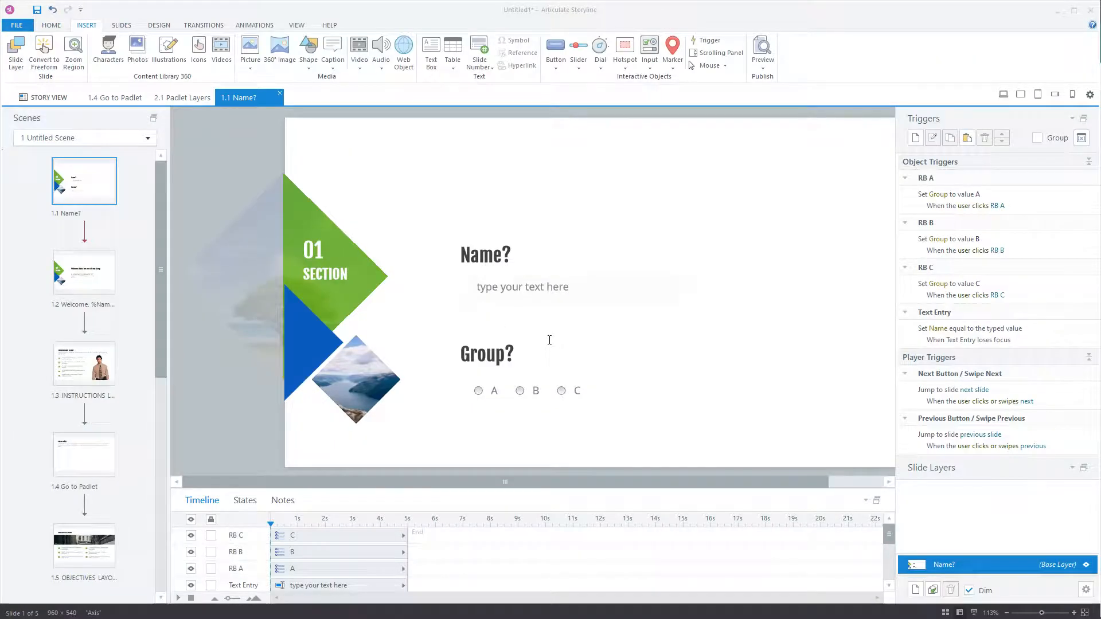
# Open slide 1.4 Go to Padlet and replace its body text with "Jump to padlet slide"
pyautogui.scroll(-1, 55, 399)
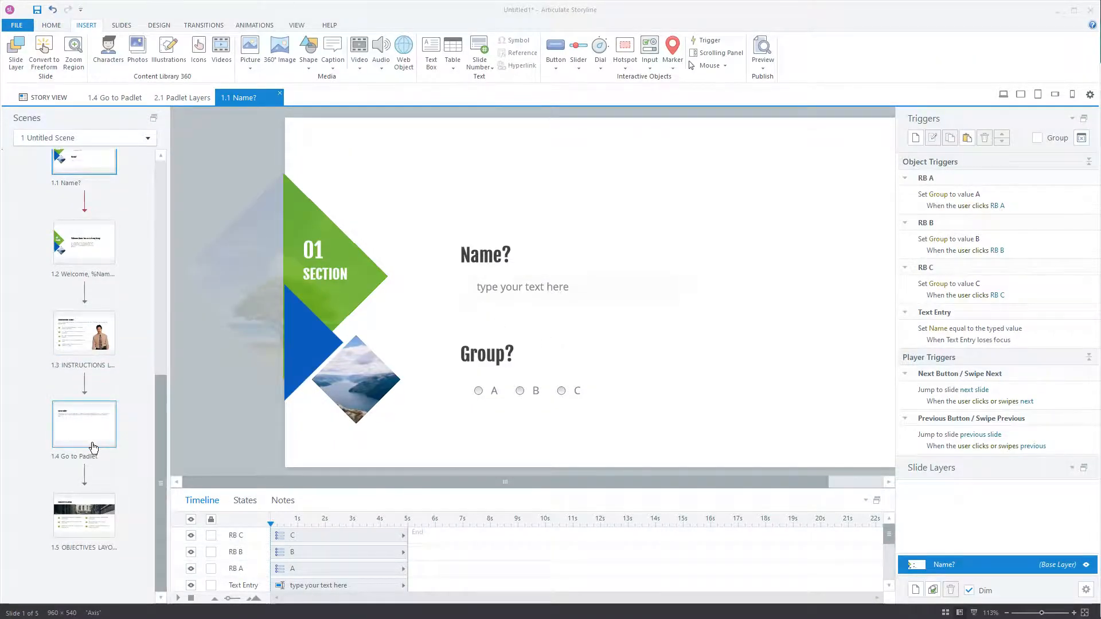
pyautogui.click(89, 442)
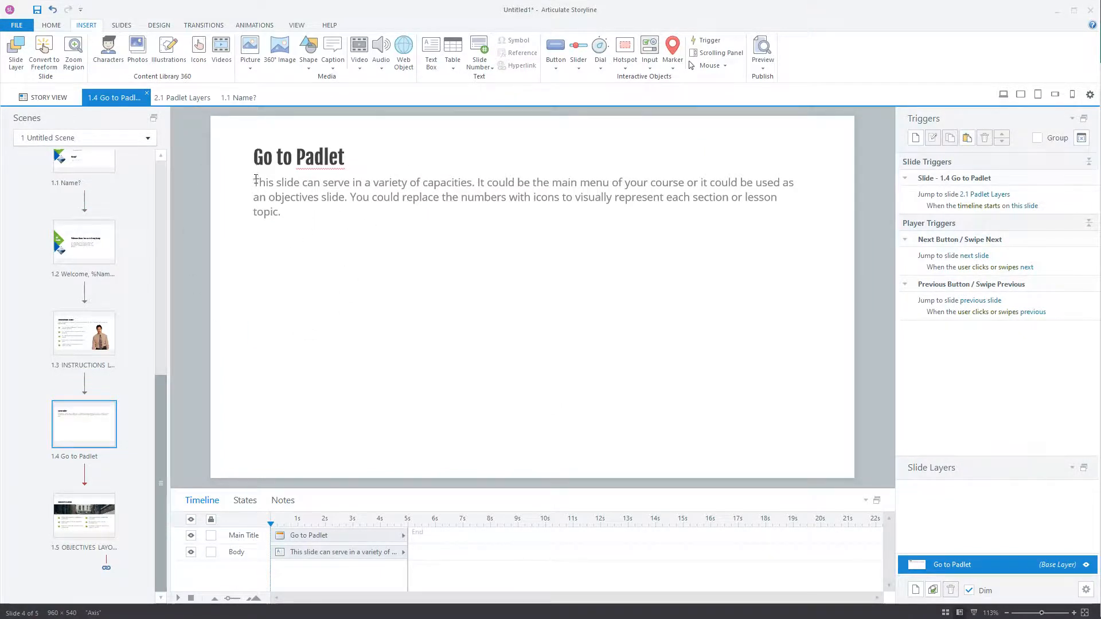
pyautogui.moveTo(253, 181)
pyautogui.mouseDown()
pyautogui.moveTo(297, 234)
pyautogui.moveTo(253, 178)
pyautogui.mouseUp()
pyautogui.click(280, 212)
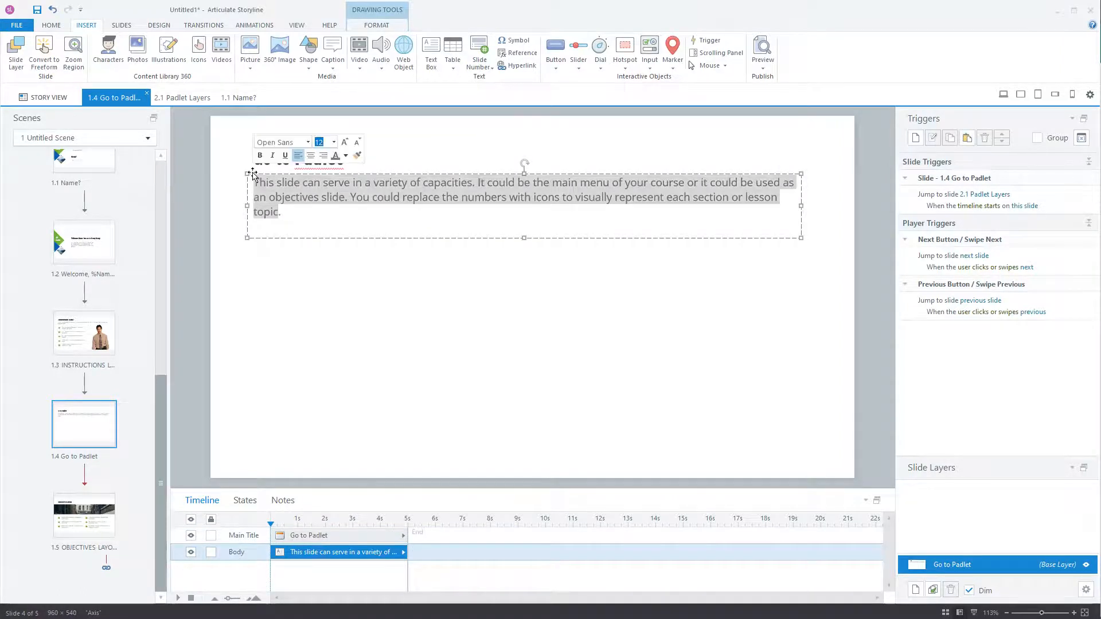
pyautogui.press('Delete')
pyautogui.write('Jump to padlet.')
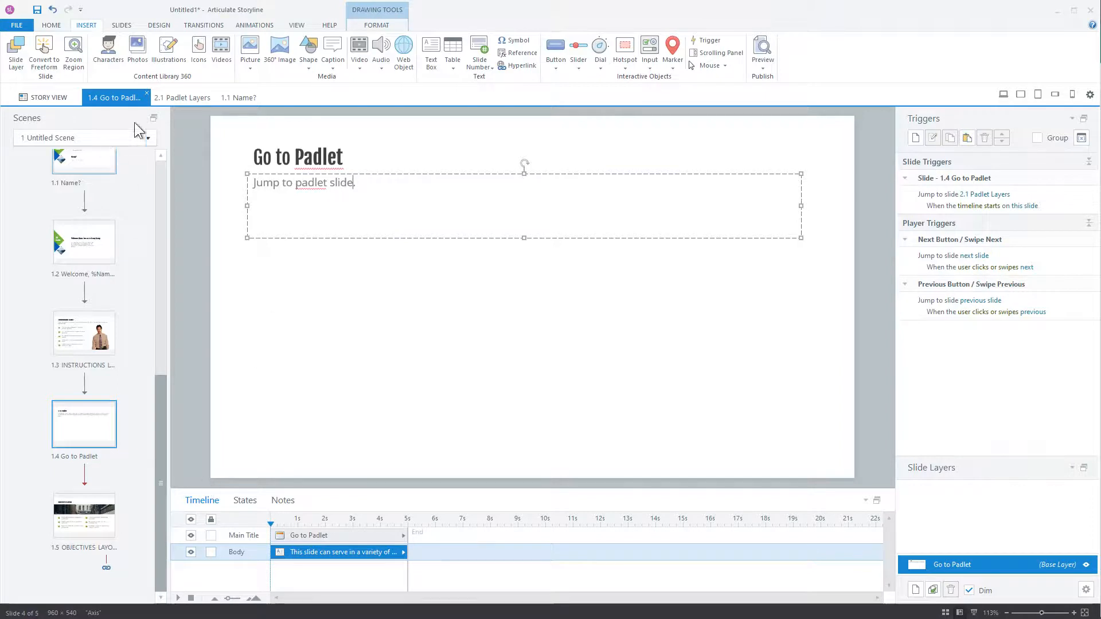
# On slide 2.1 Padlet Layers, create a trigger that shows layer A when the timeline starts on this slide
pyautogui.click(165, 98)
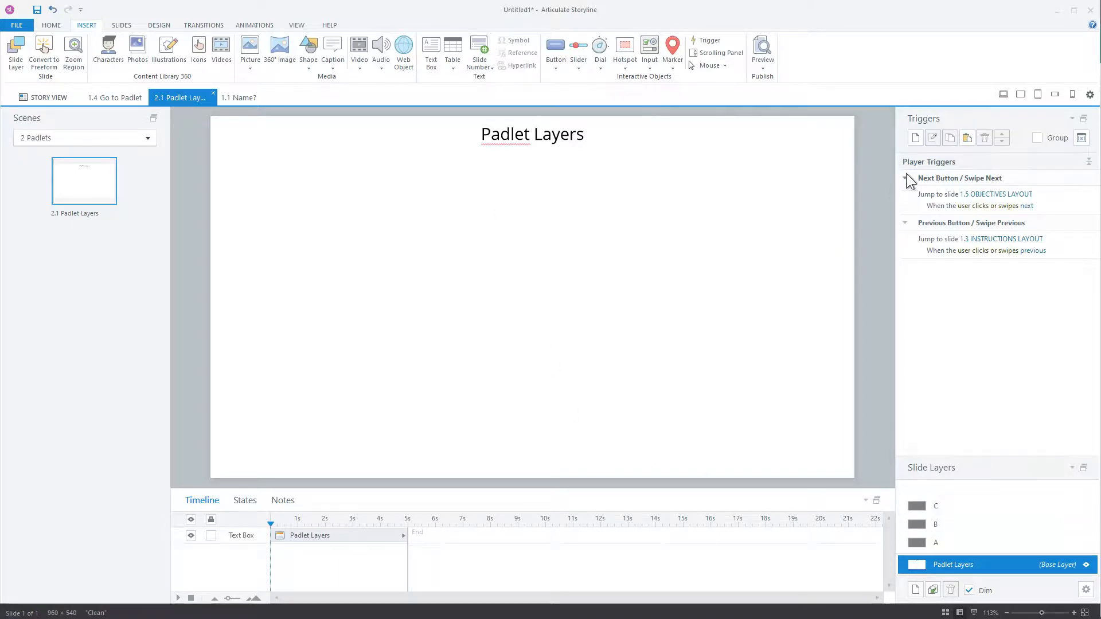
pyautogui.click(915, 138)
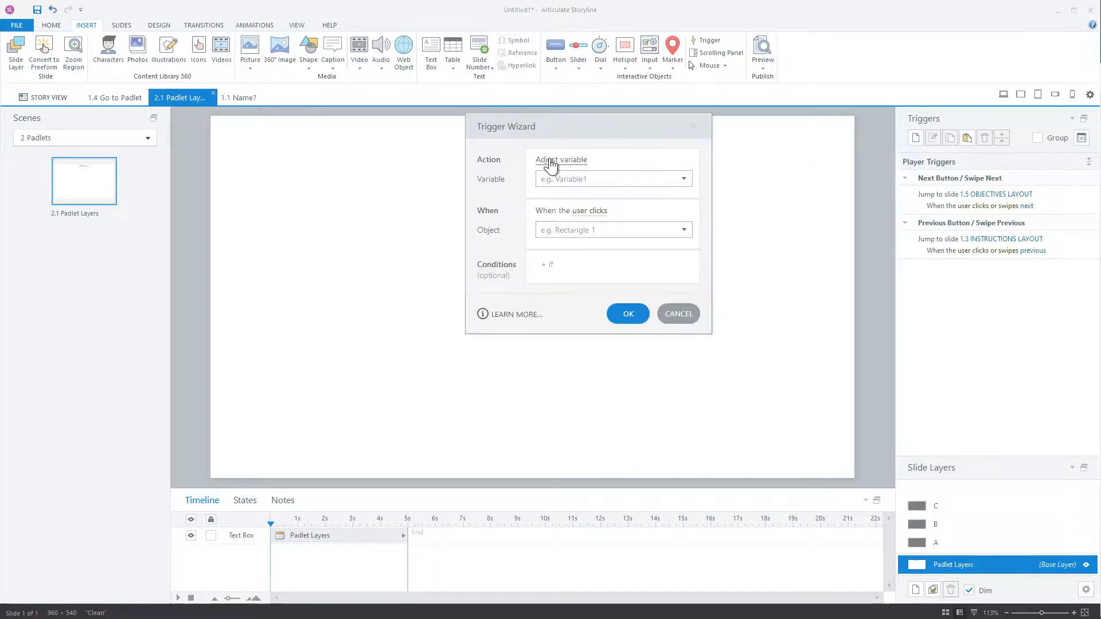
pyautogui.click(549, 159)
pyautogui.click(619, 224)
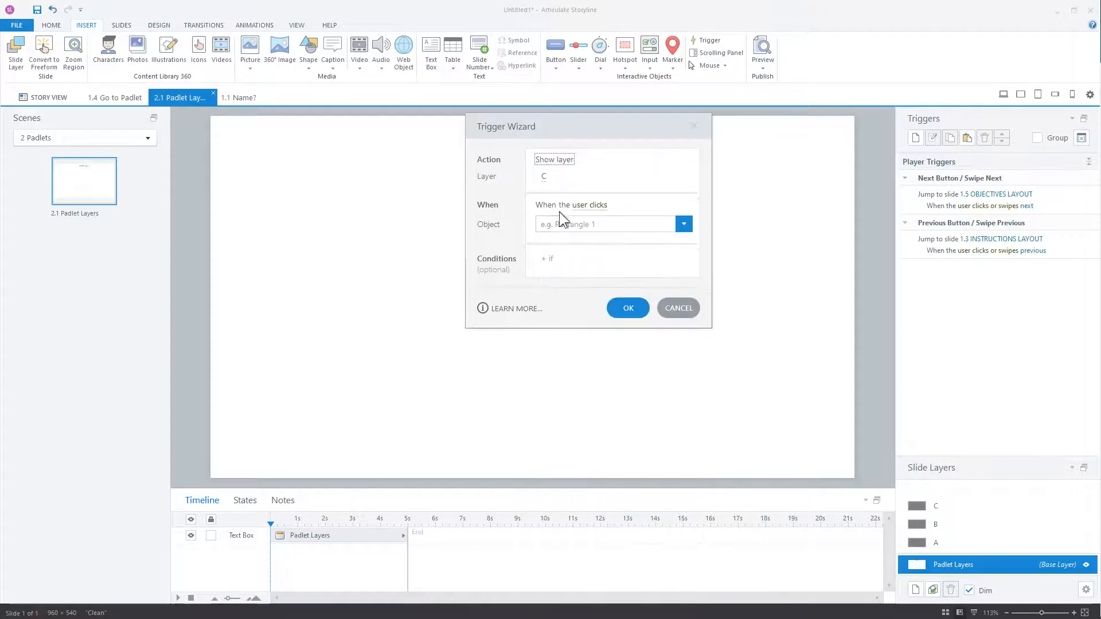
pyautogui.click(545, 177)
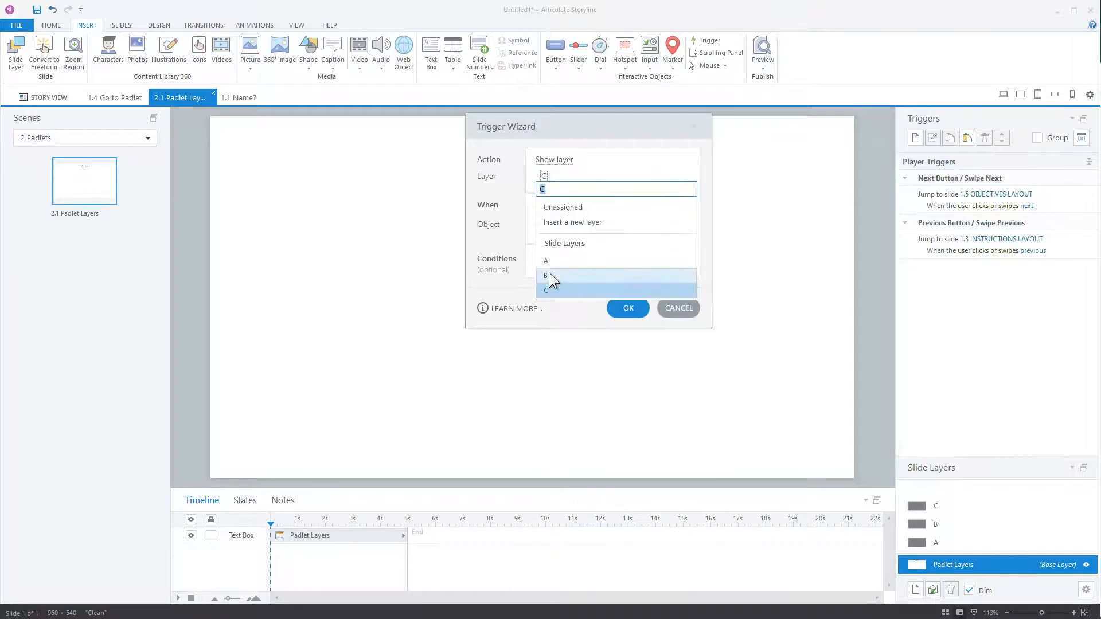
pyautogui.click(548, 266)
pyautogui.click(583, 204)
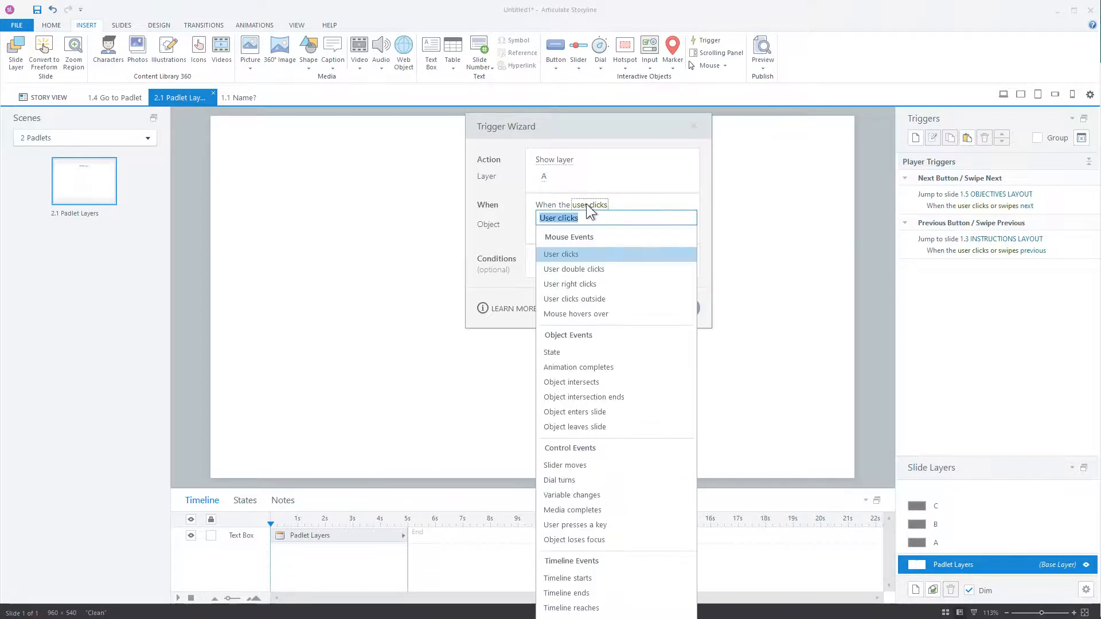
pyautogui.click(590, 580)
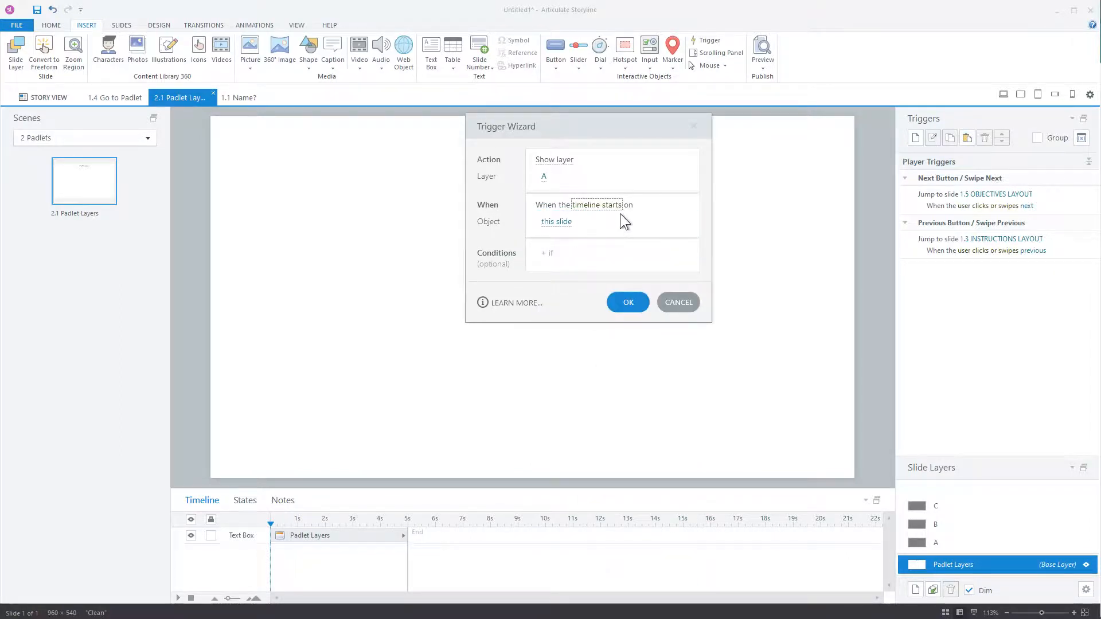
# Add the condition that the Group variable equals A to the show-layer trigger and save it
pyautogui.click(566, 254)
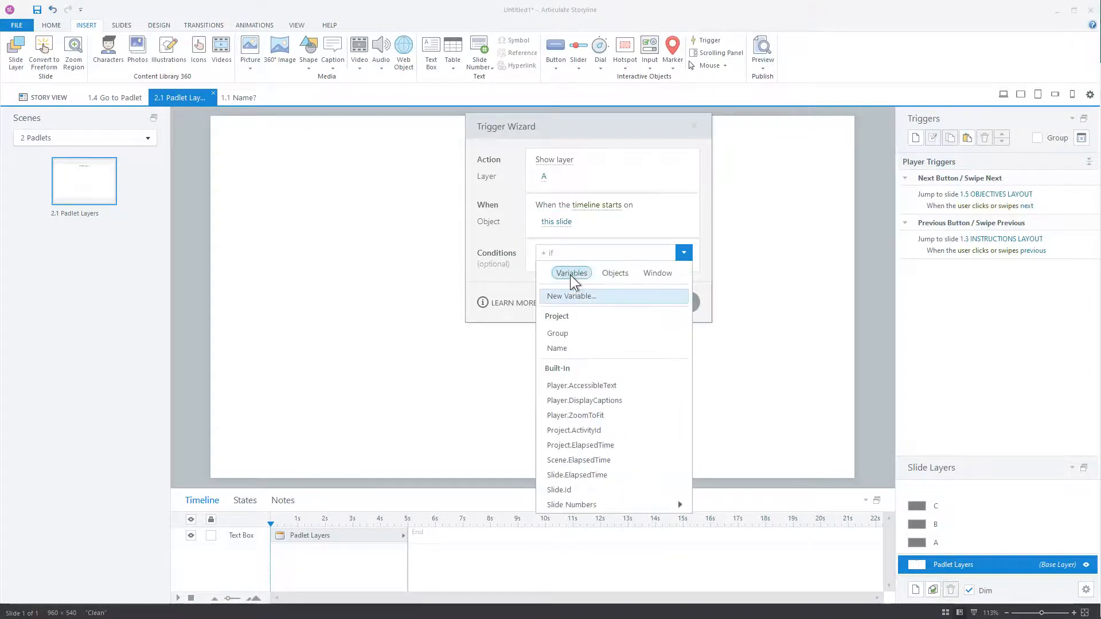
pyautogui.click(561, 334)
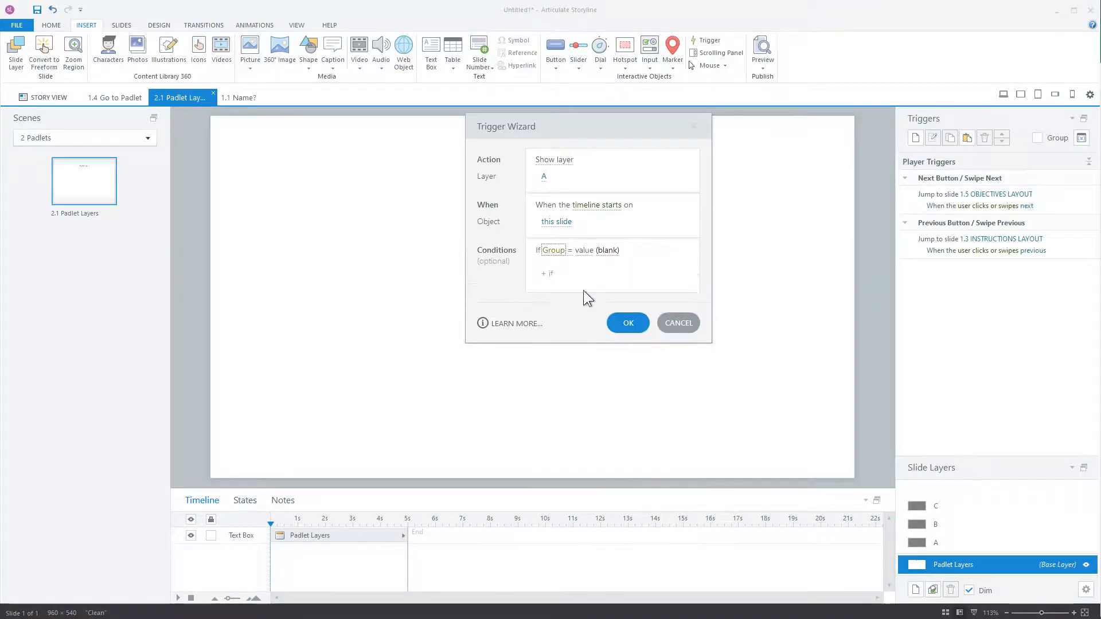
pyautogui.click(608, 251)
pyautogui.write('A')
pyautogui.click(627, 323)
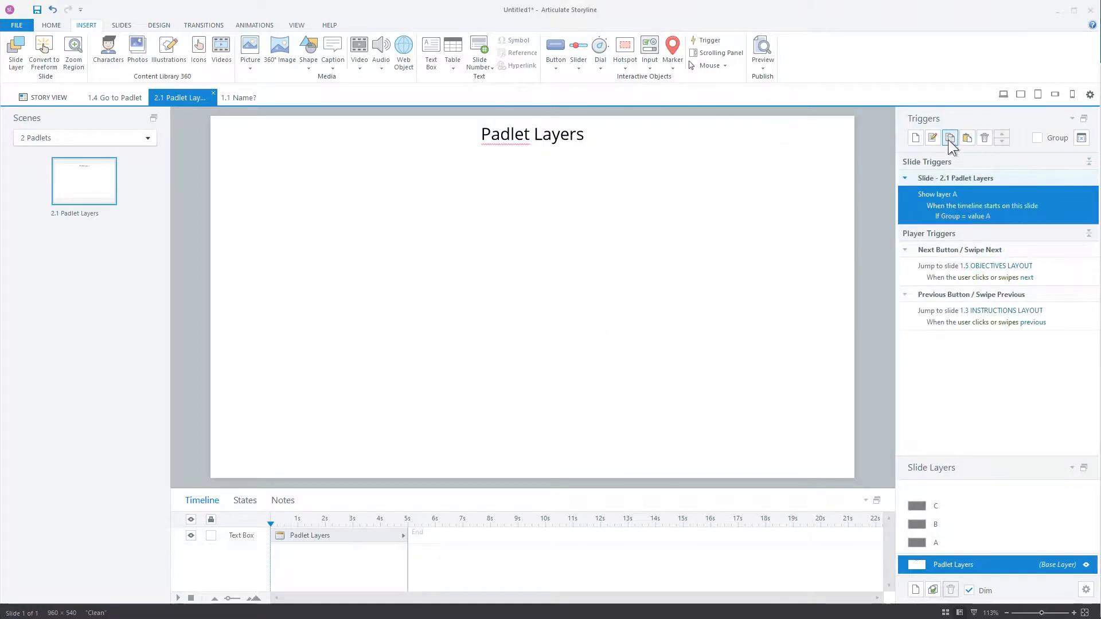
# Duplicate the layer A trigger twice and set the first copy to show layer B if Group equals B
pyautogui.click(965, 139)
pyautogui.click(965, 139)
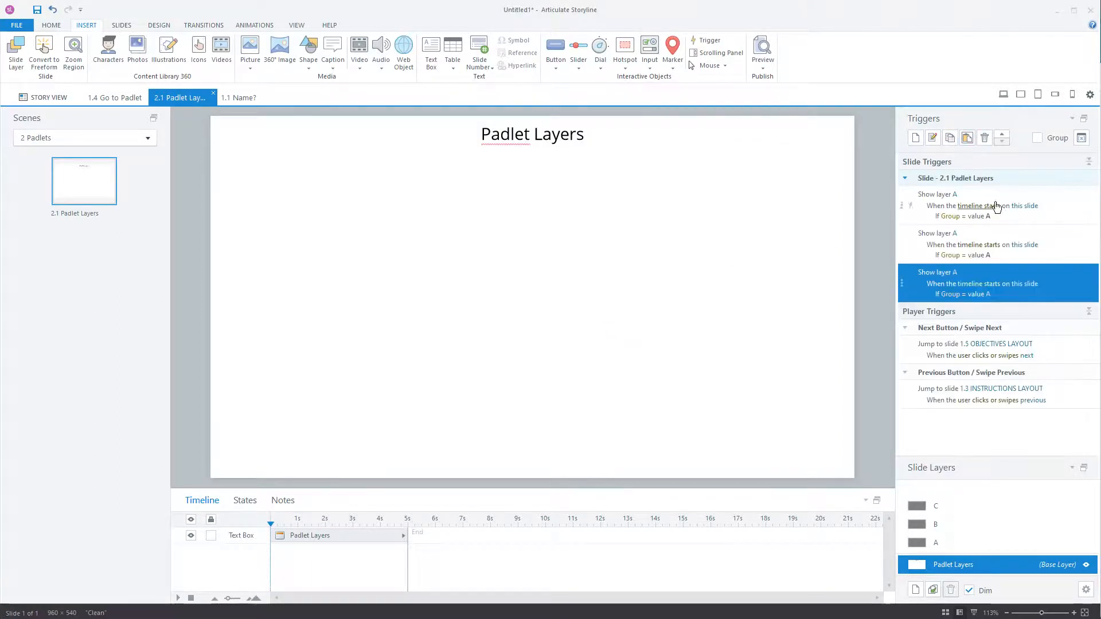
pyautogui.click(957, 235)
pyautogui.click(956, 235)
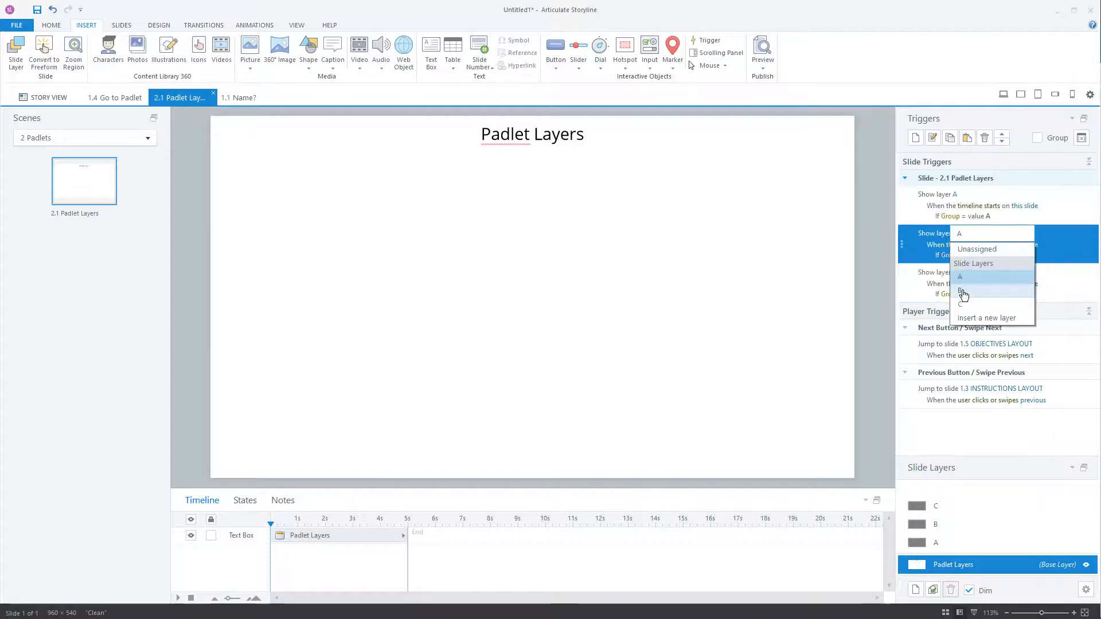
pyautogui.click(962, 290)
pyautogui.click(990, 255)
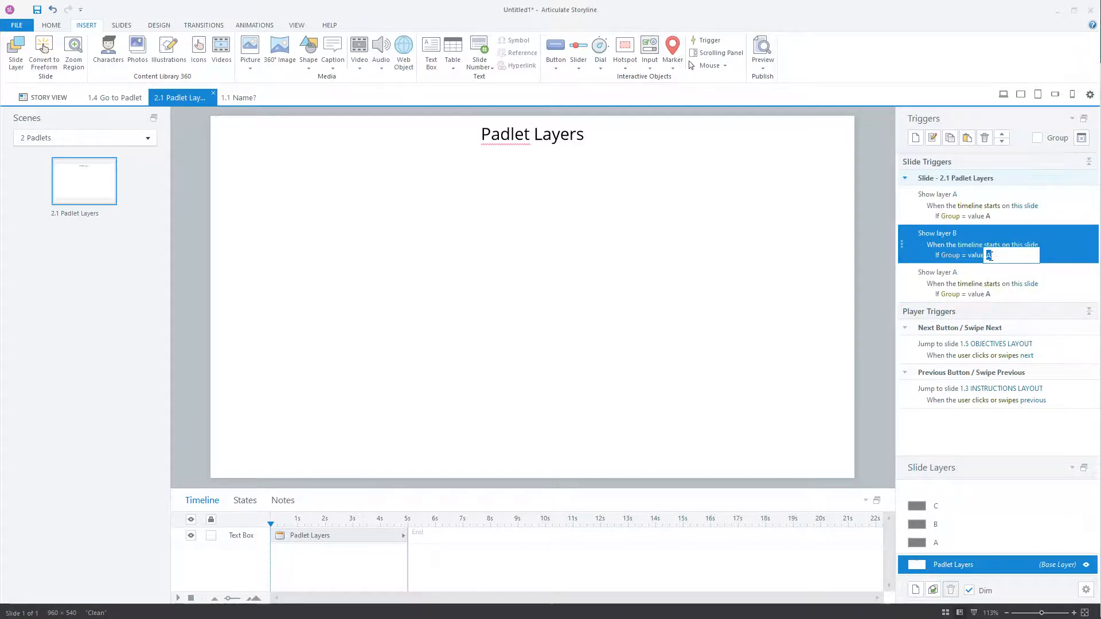
pyautogui.write('B')
# Set the last trigger copy to show layer C if Group equals C
pyautogui.click(958, 273)
pyautogui.click(957, 273)
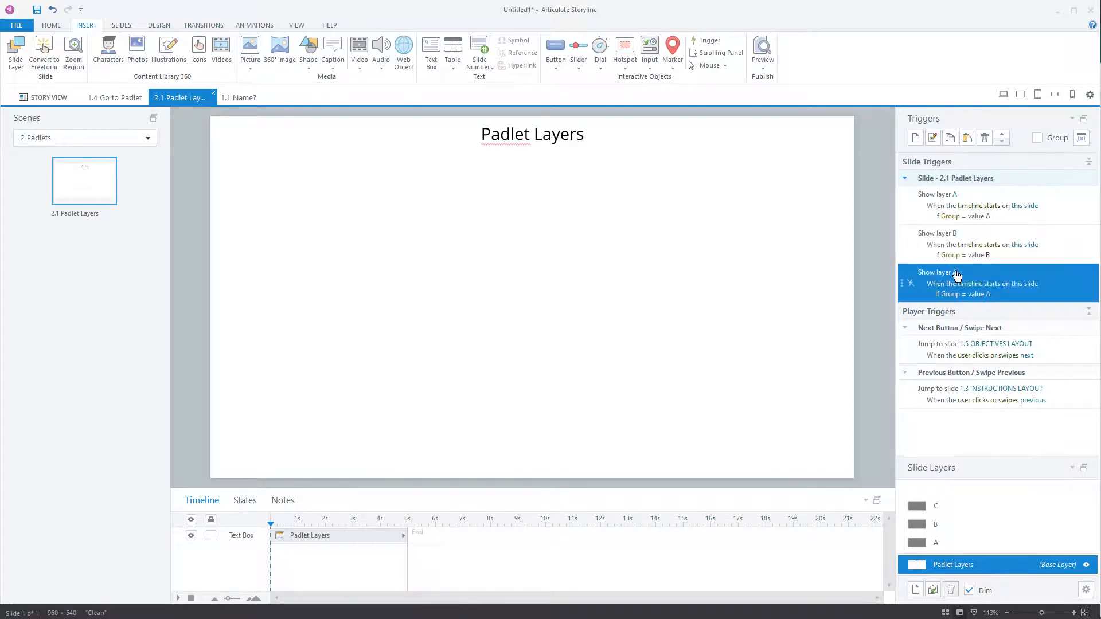
pyautogui.click(956, 271)
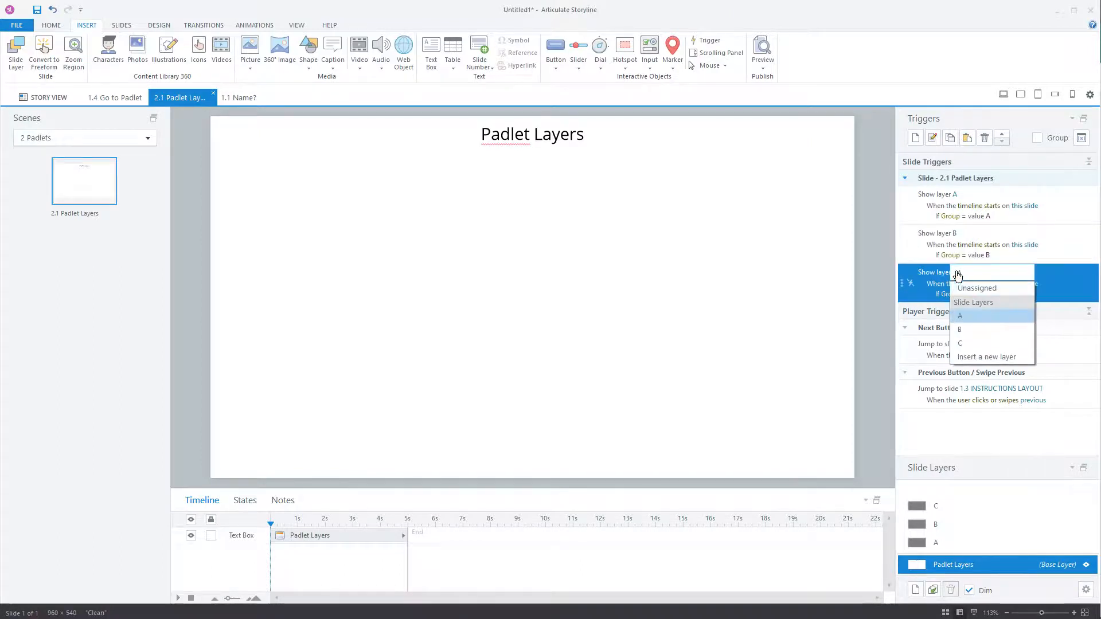
pyautogui.click(972, 345)
pyautogui.click(989, 294)
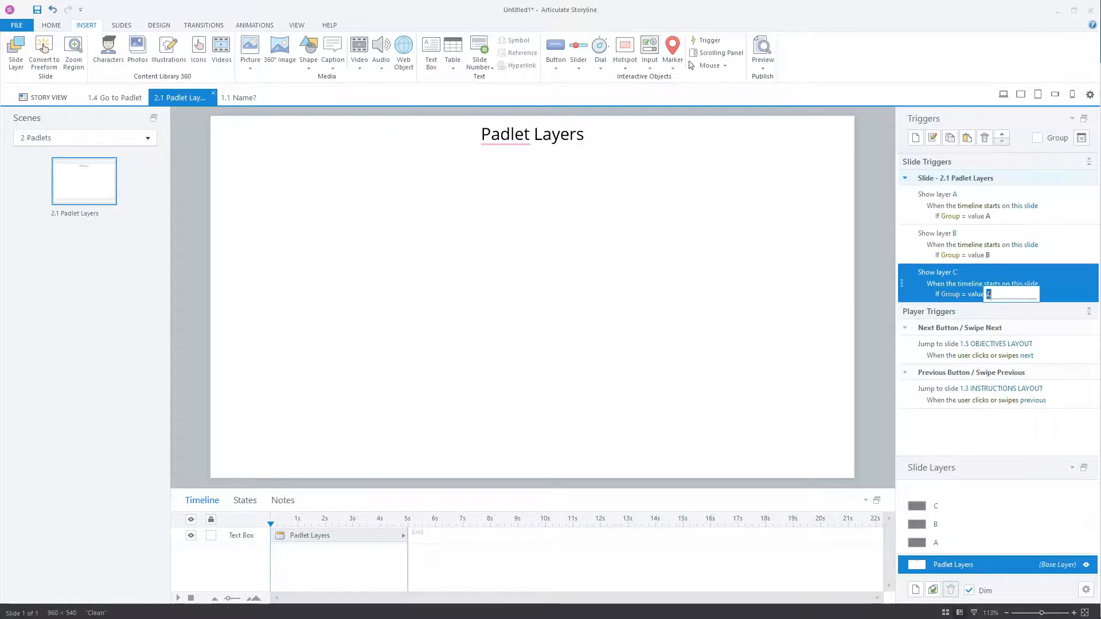
pyautogui.click(878, 295)
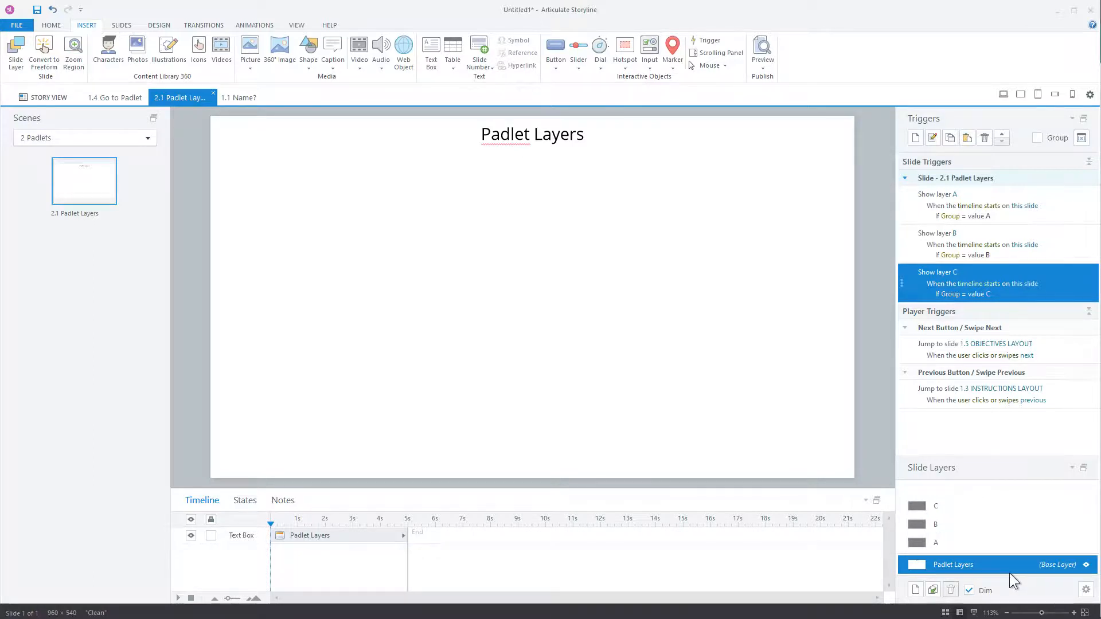
# Preview the entire project, enter the learner's name, choose group A and advance to the welcome slide
pyautogui.click(762, 67)
pyautogui.click(780, 120)
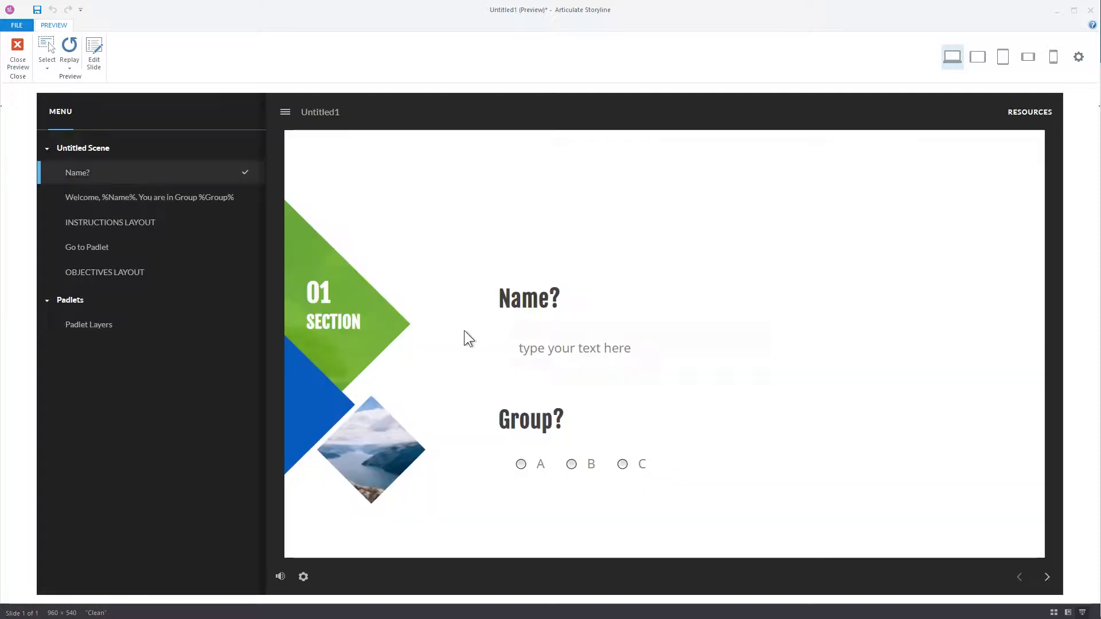
pyautogui.write('Tom')
pyautogui.click(521, 464)
pyautogui.click(1046, 583)
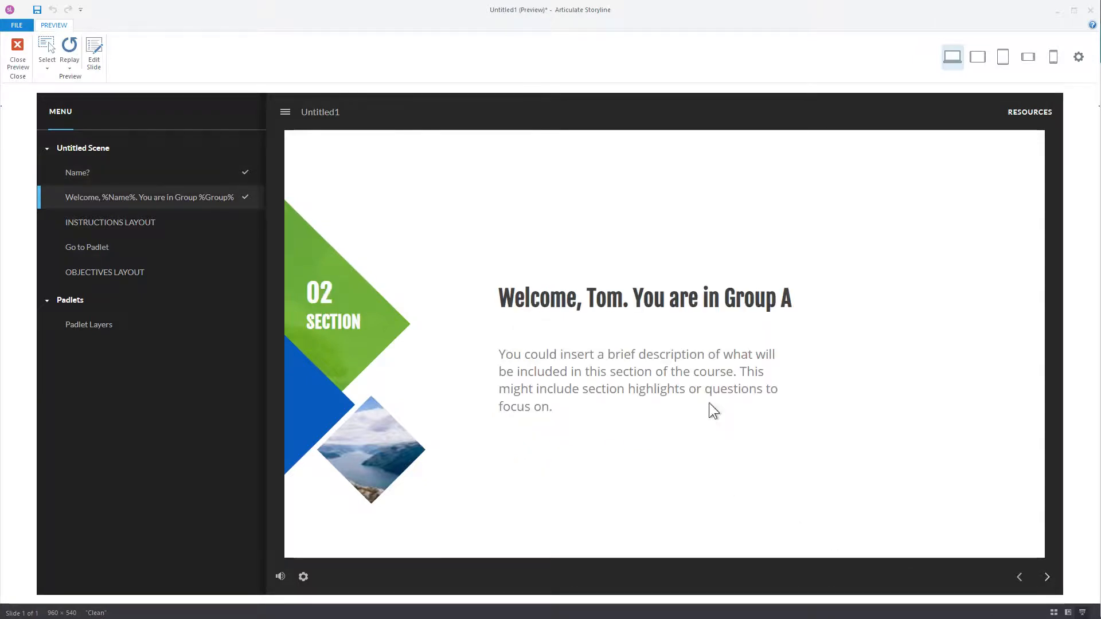
# Test forward and backward navigation between the Instructions and Padlet Layers slides, and advance to the Objectives slide
pyautogui.click(1047, 581)
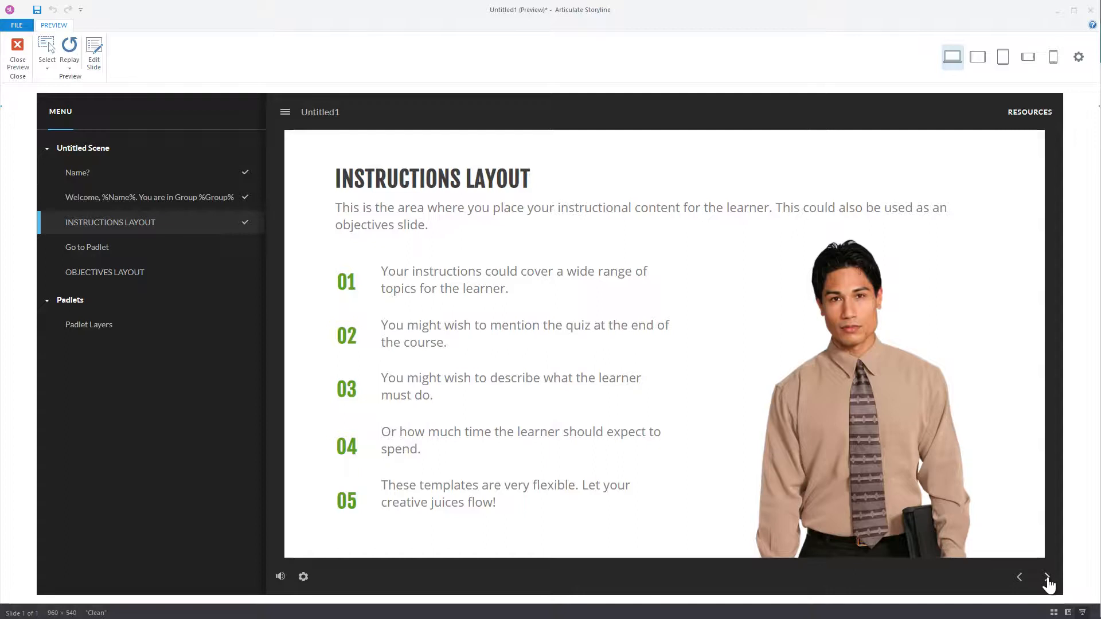
pyautogui.click(1048, 579)
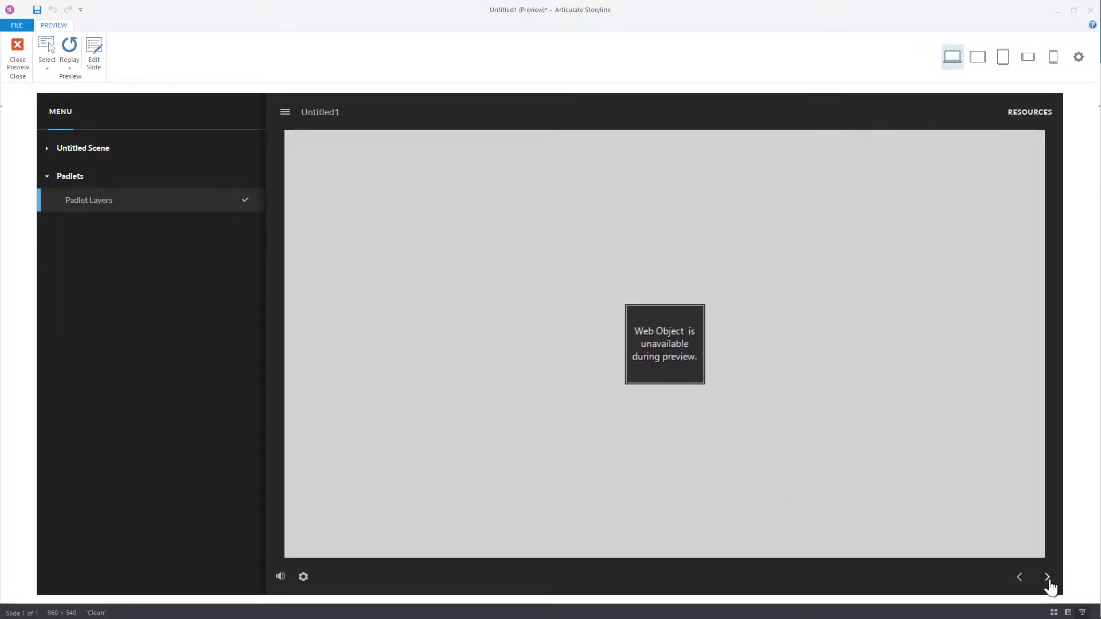
pyautogui.click(1020, 579)
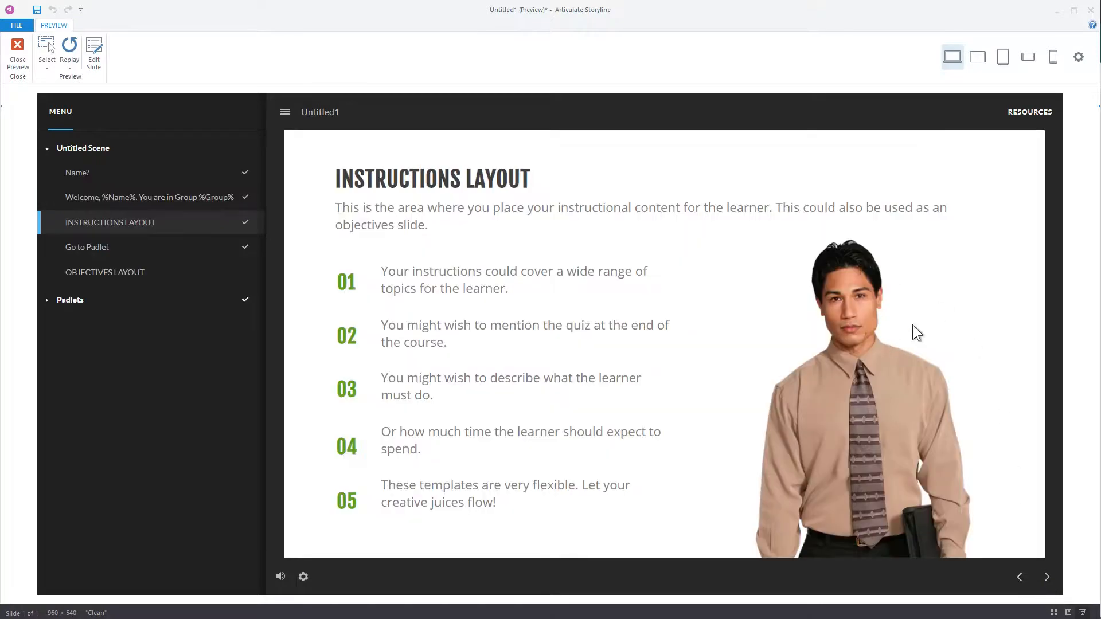
pyautogui.click(1047, 578)
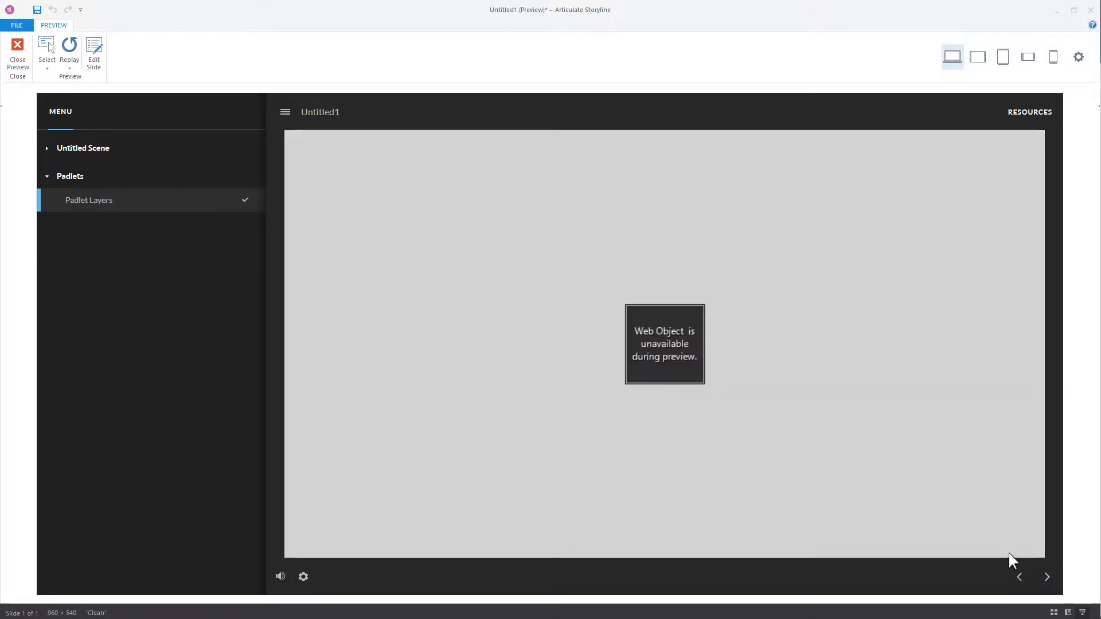
pyautogui.click(1048, 580)
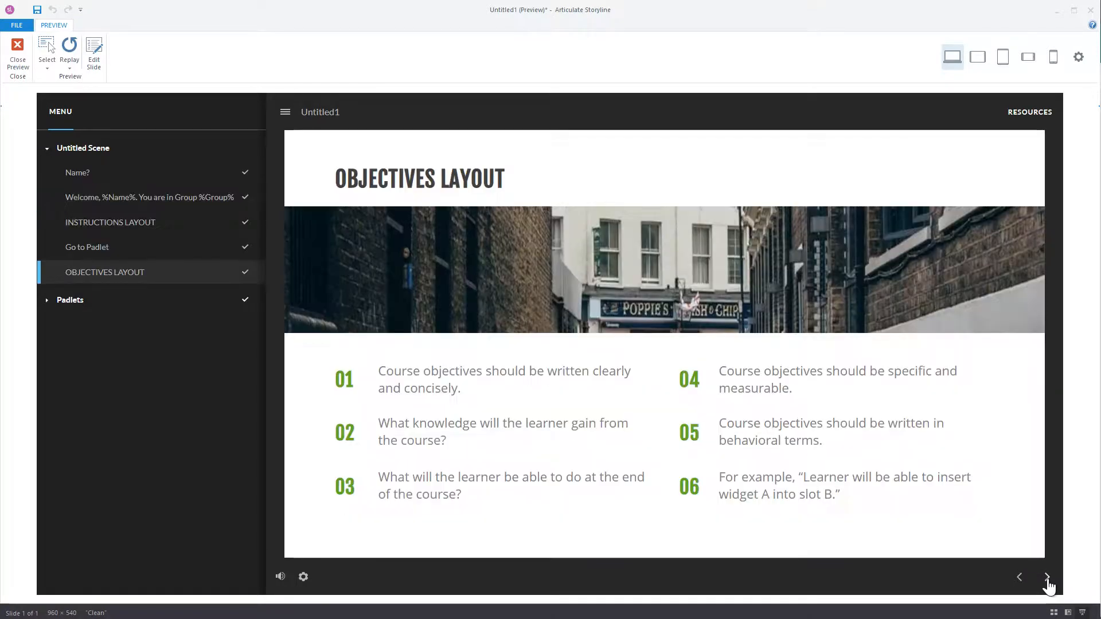
# Close the preview, review both scenes in Story View, and preview the entire project to check which slides its menu lists
pyautogui.click(18, 57)
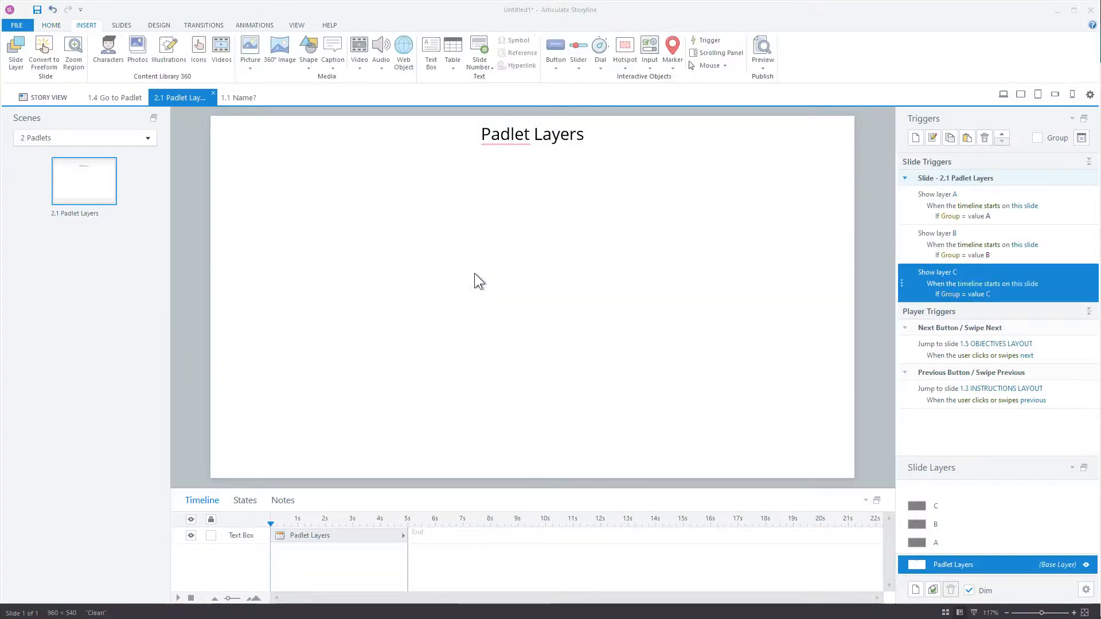
pyautogui.click(68, 97)
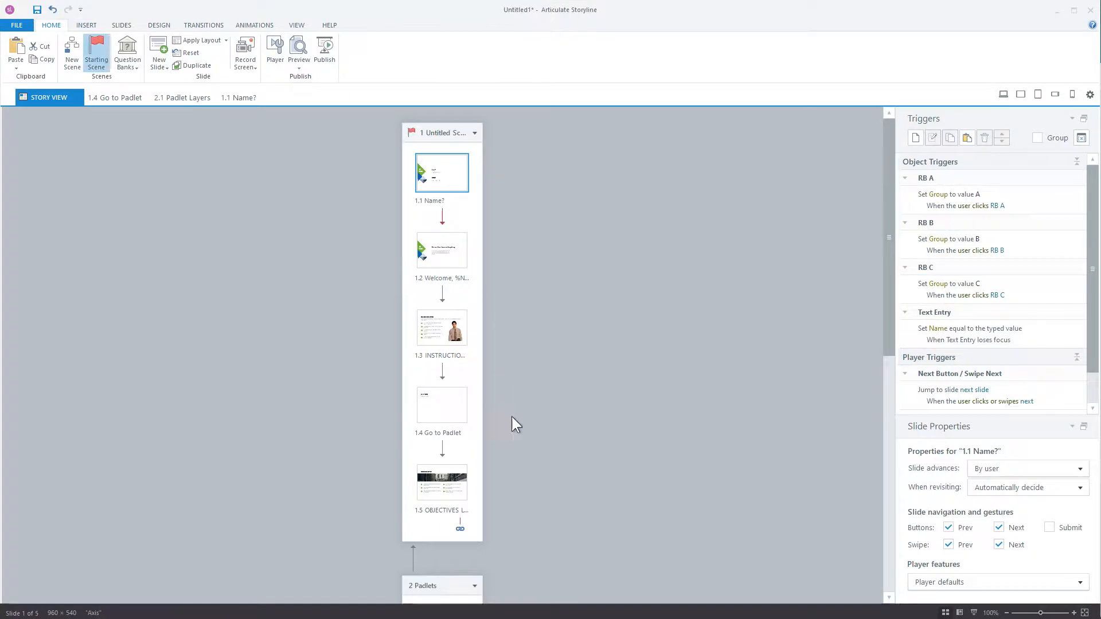
pyautogui.scroll(-2, 501, 411)
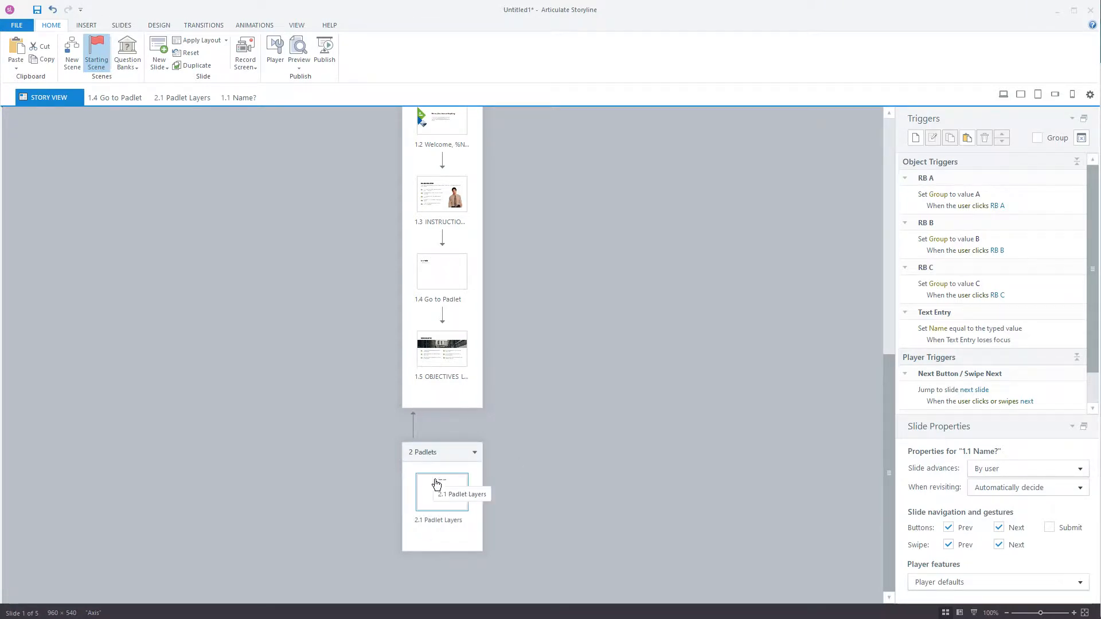
pyautogui.click(298, 67)
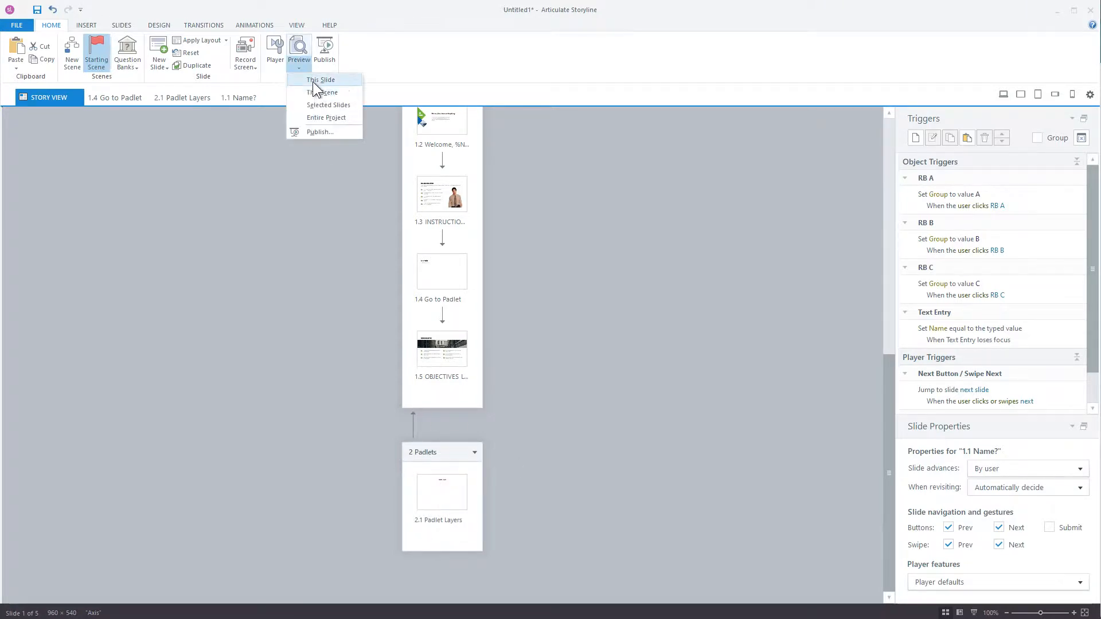
pyautogui.click(319, 116)
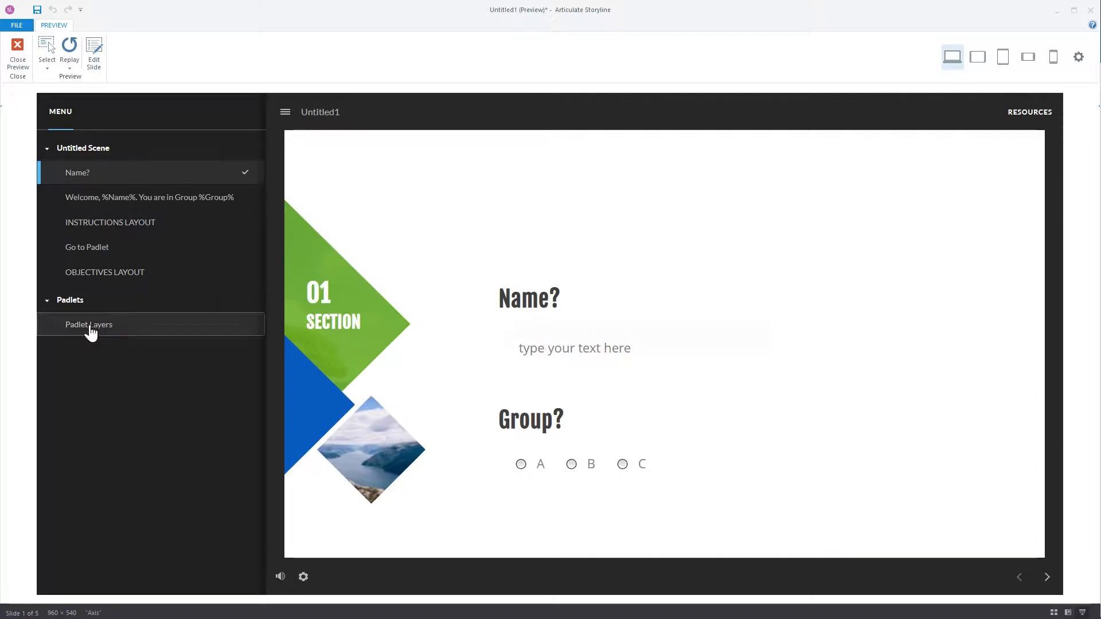
pyautogui.click(17, 58)
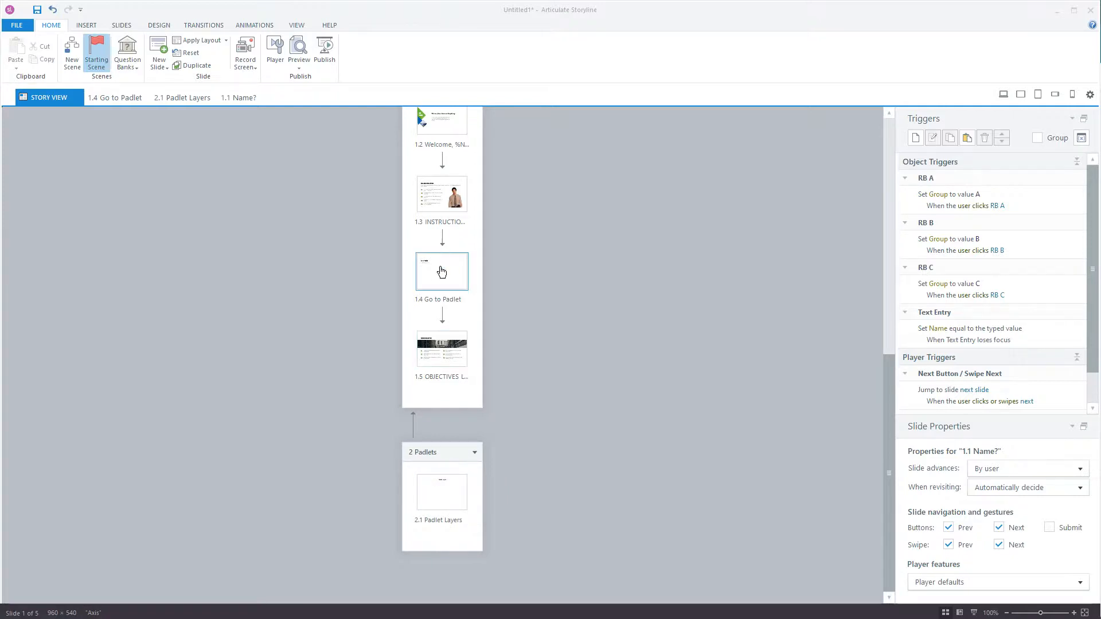
# Remove the Padlets scene and its child slide from the player menu, check the menu in the player preview, and apply the change
pyautogui.click(274, 47)
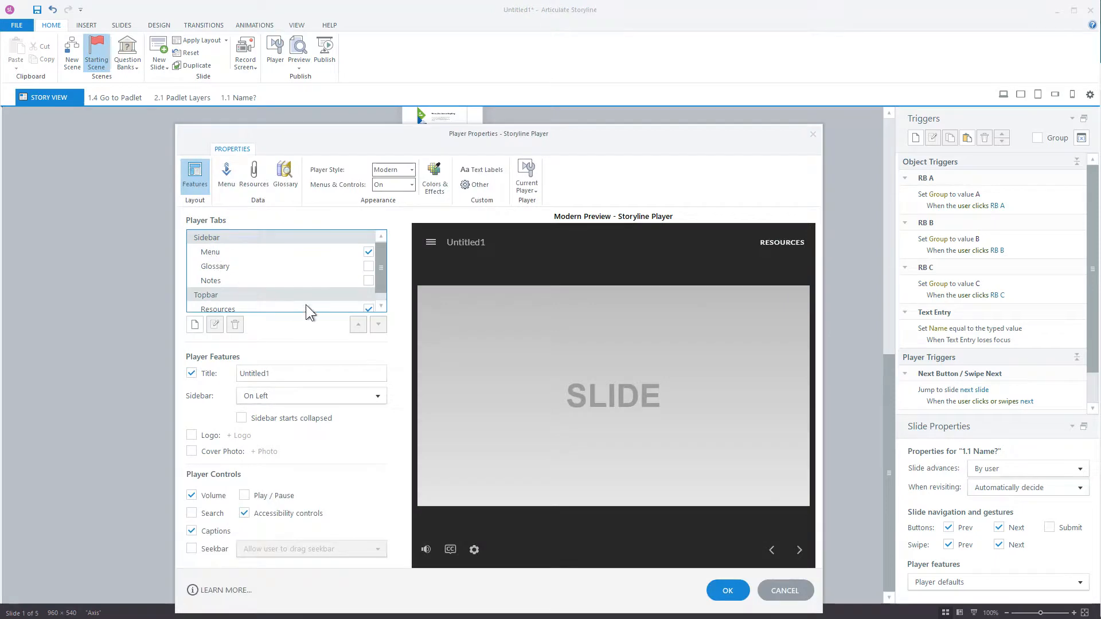
pyautogui.click(227, 173)
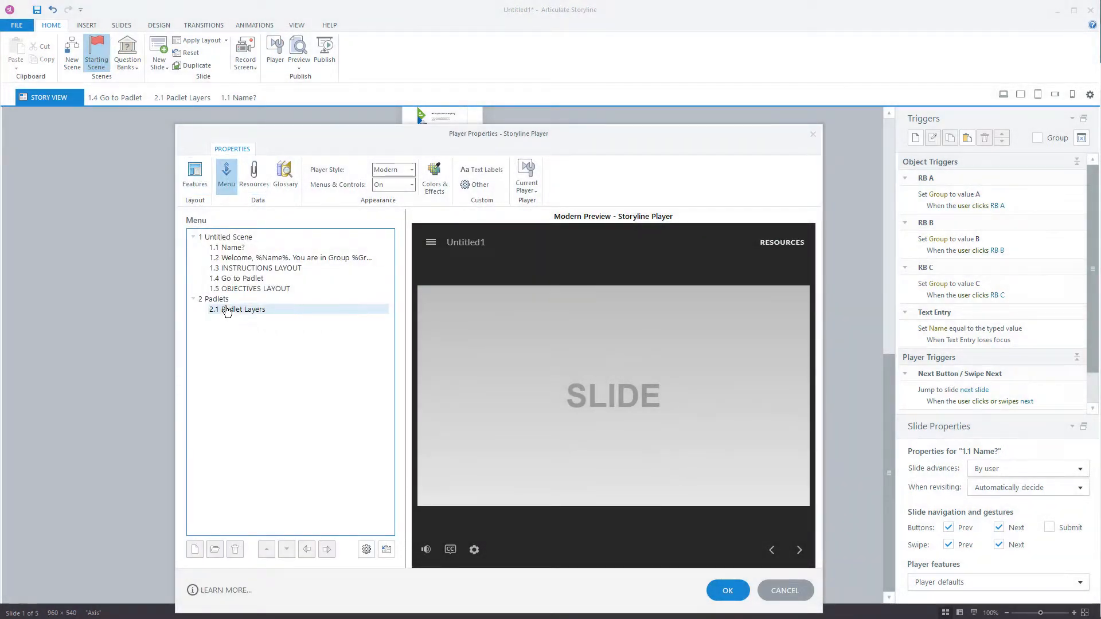
pyautogui.click(219, 300)
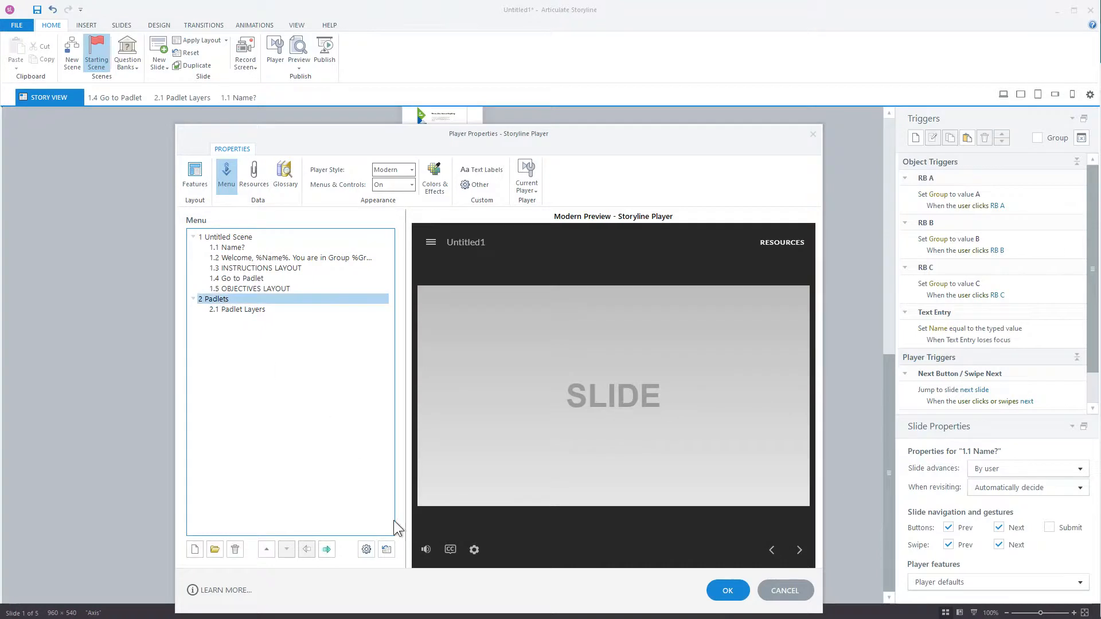
pyautogui.click(235, 550)
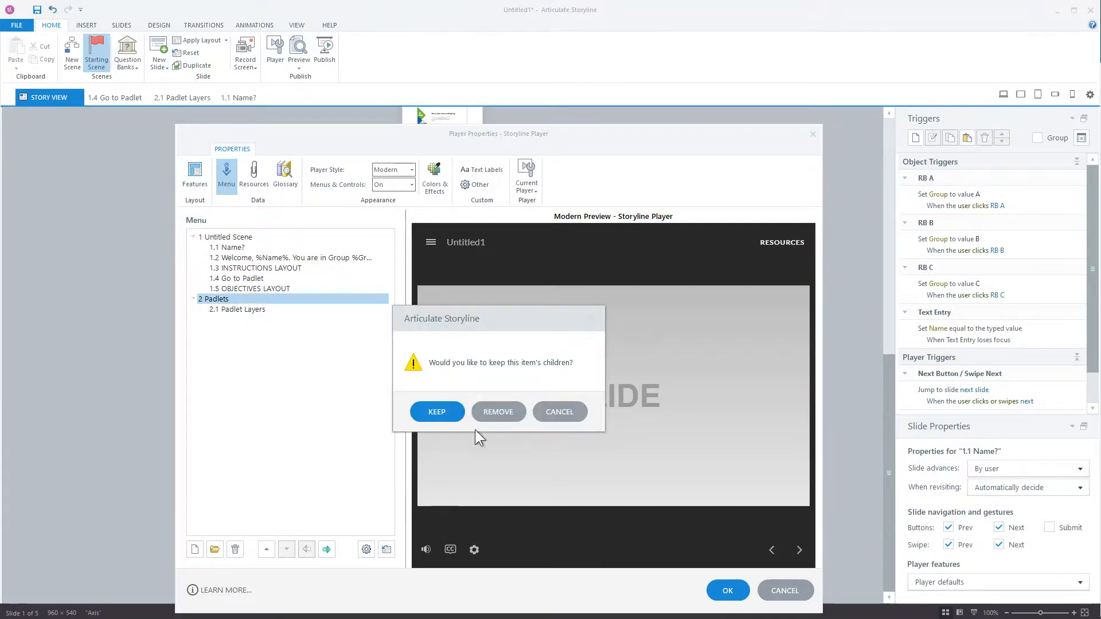
pyautogui.click(508, 411)
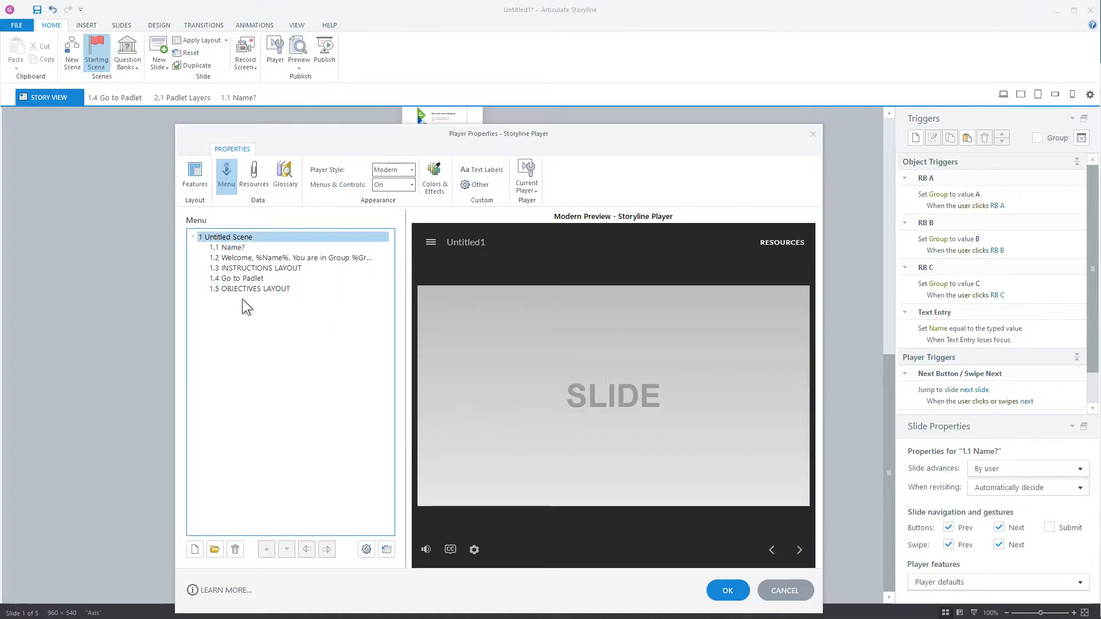
pyautogui.click(431, 242)
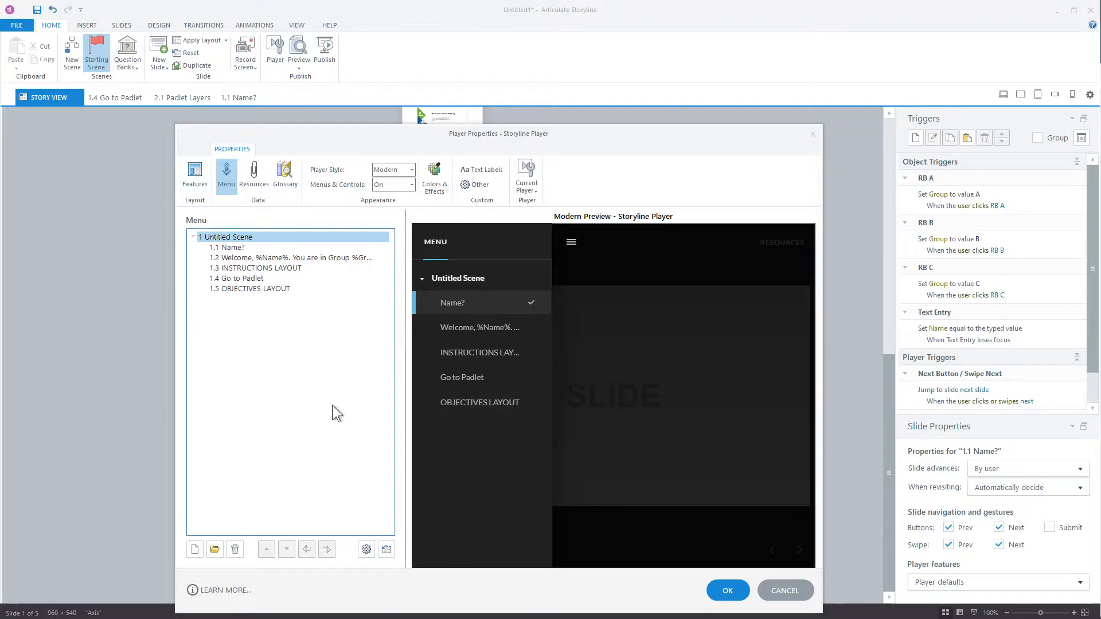
pyautogui.click(728, 592)
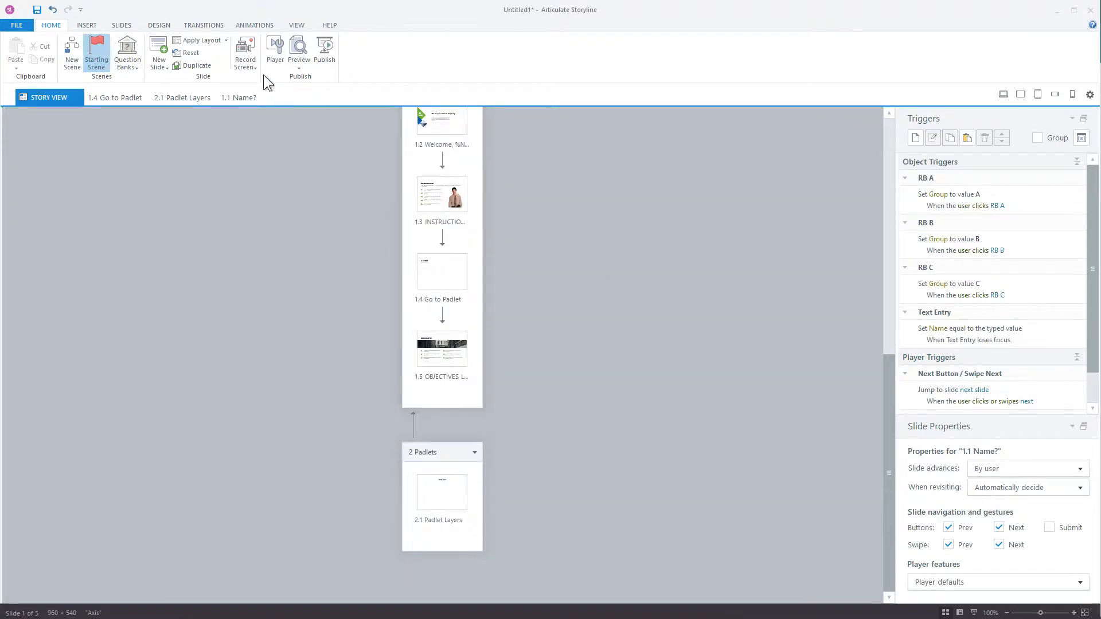
# Publish the project to Review 360 and open the published course in the browser
pyautogui.click(333, 53)
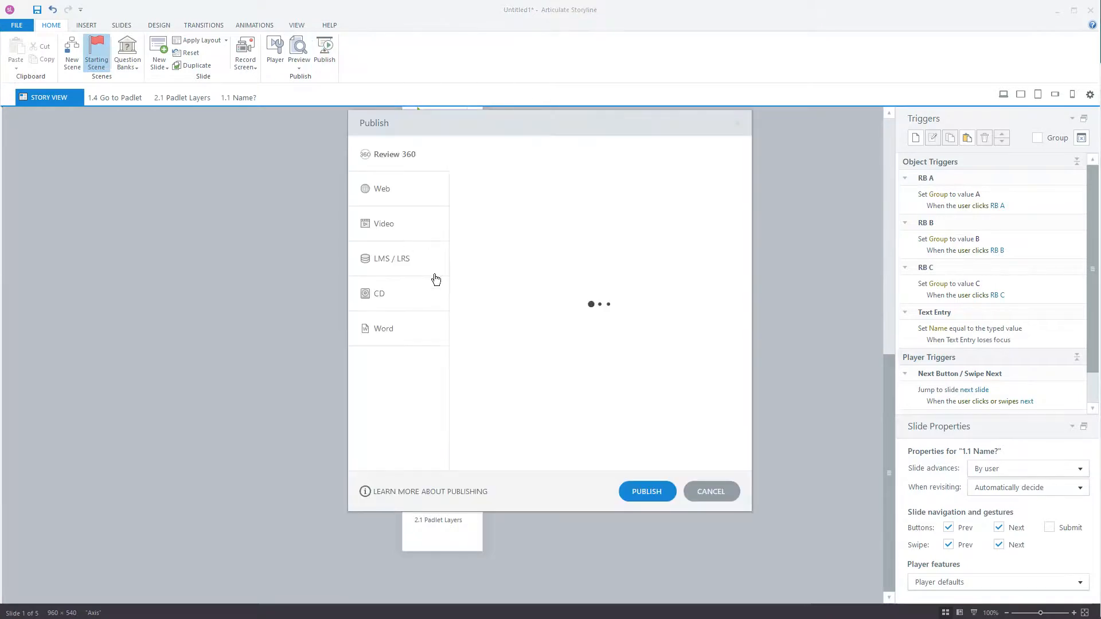
pyautogui.click(645, 494)
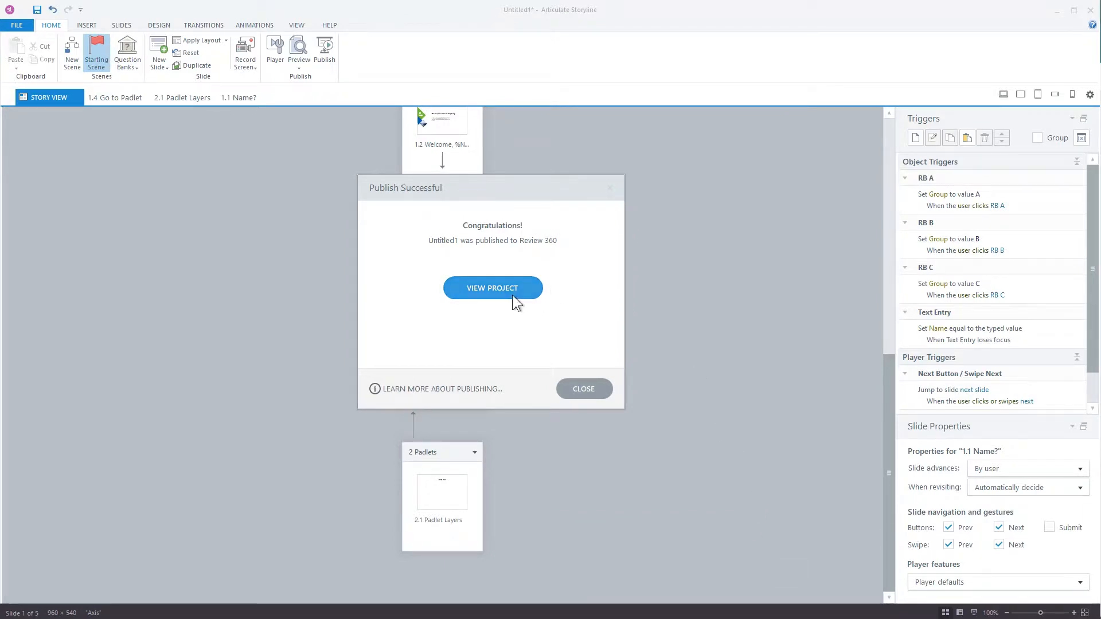
pyautogui.click(493, 289)
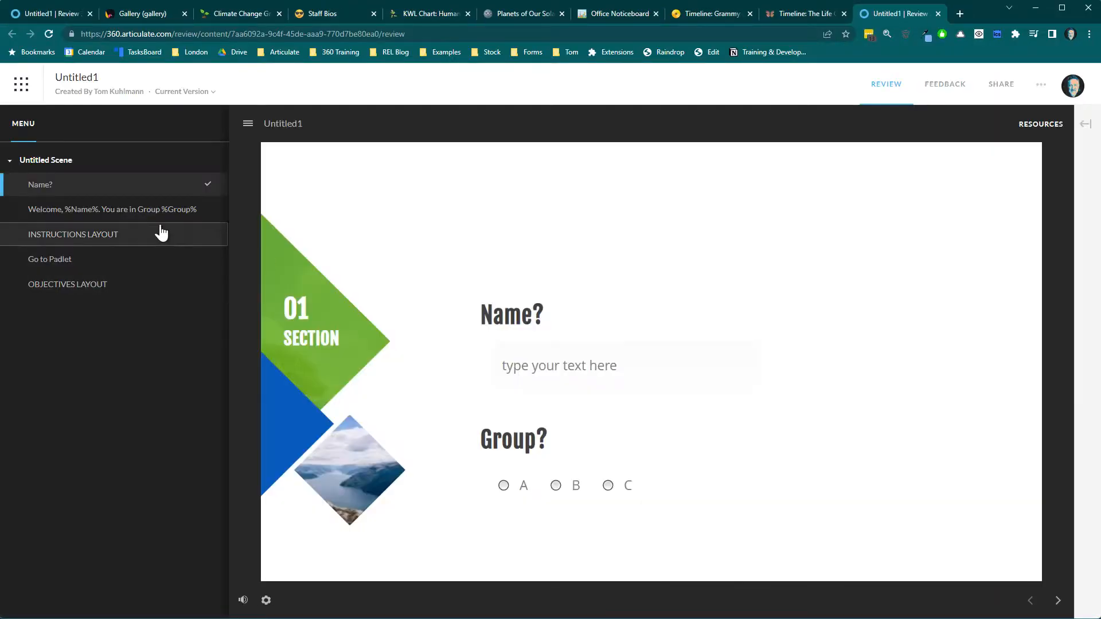
# Test the published course by entering the learner's name, choosing group A, and advancing through the slides to the Padlet
pyautogui.click(573, 375)
pyautogui.write('Tom')
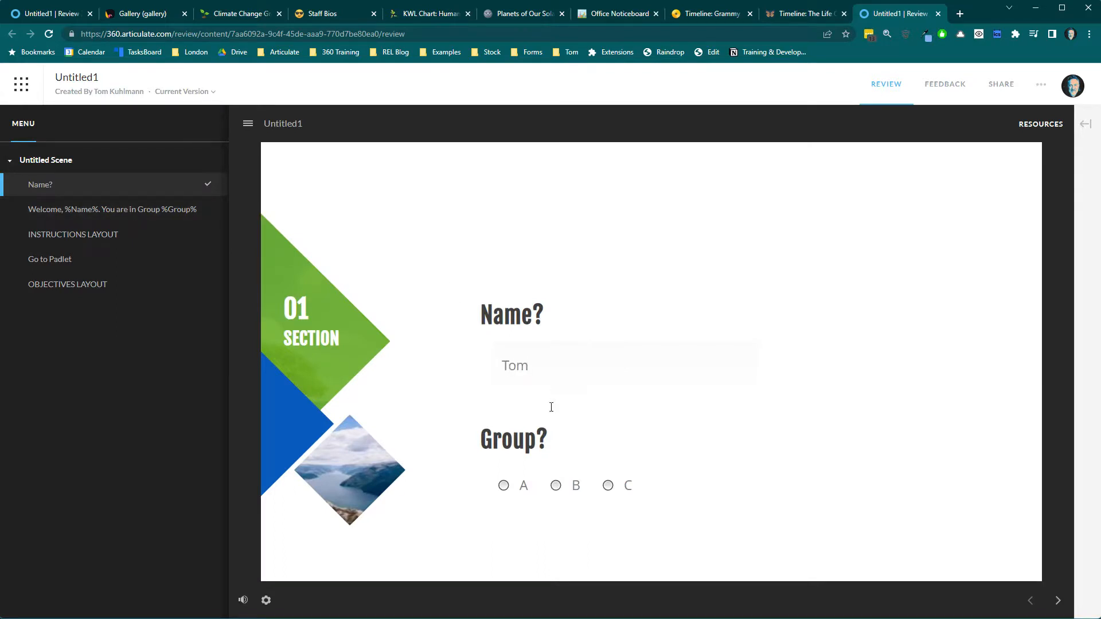
pyautogui.click(504, 486)
pyautogui.click(1058, 602)
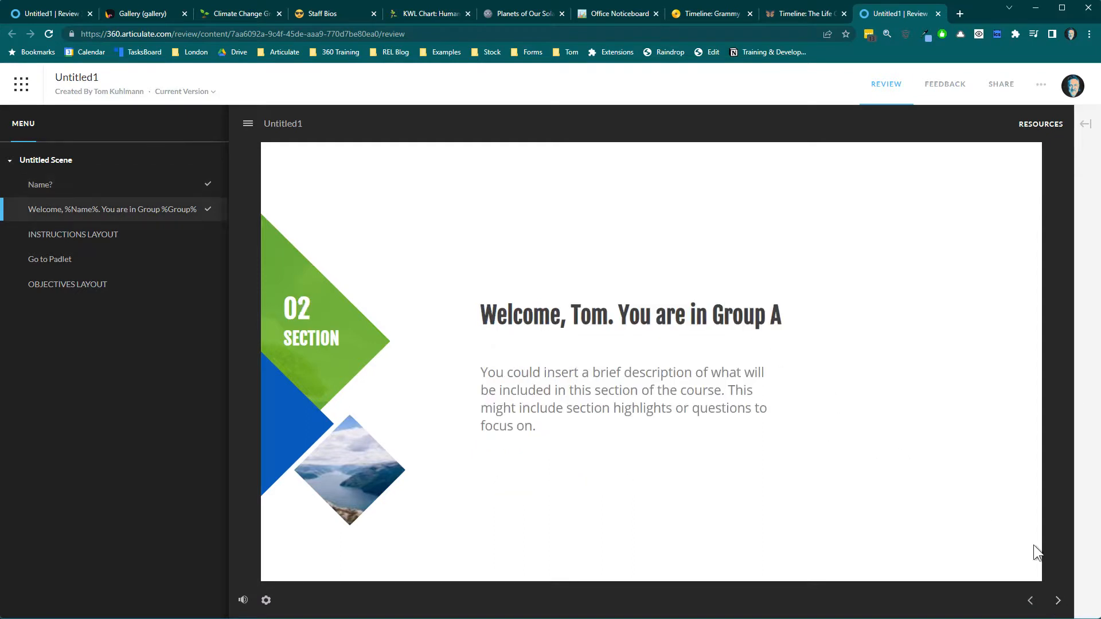
pyautogui.click(1059, 601)
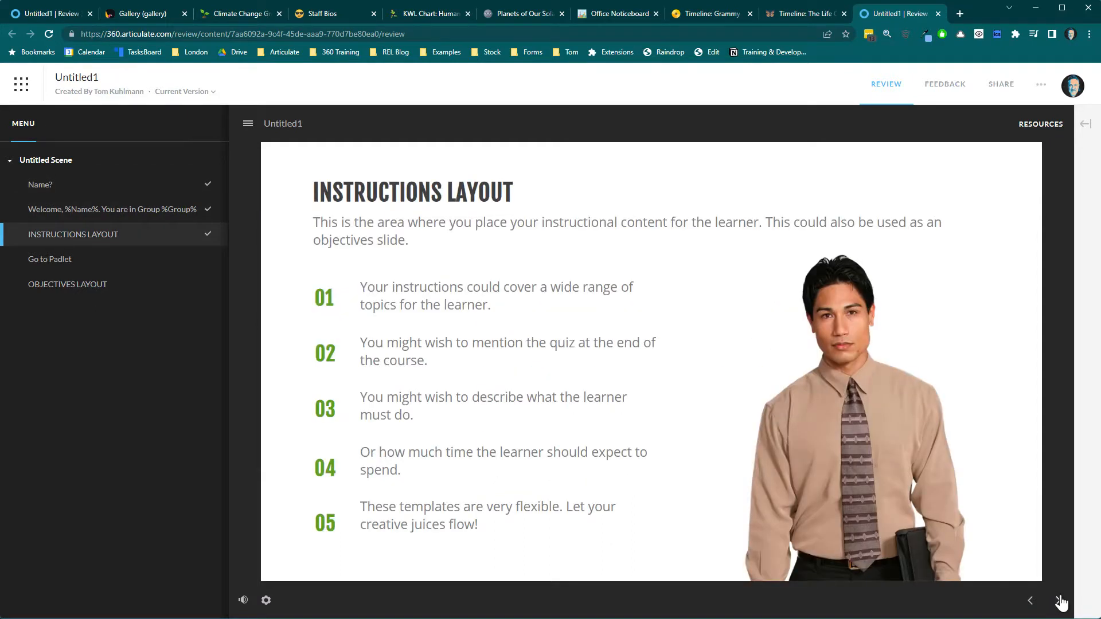
pyautogui.click(1059, 601)
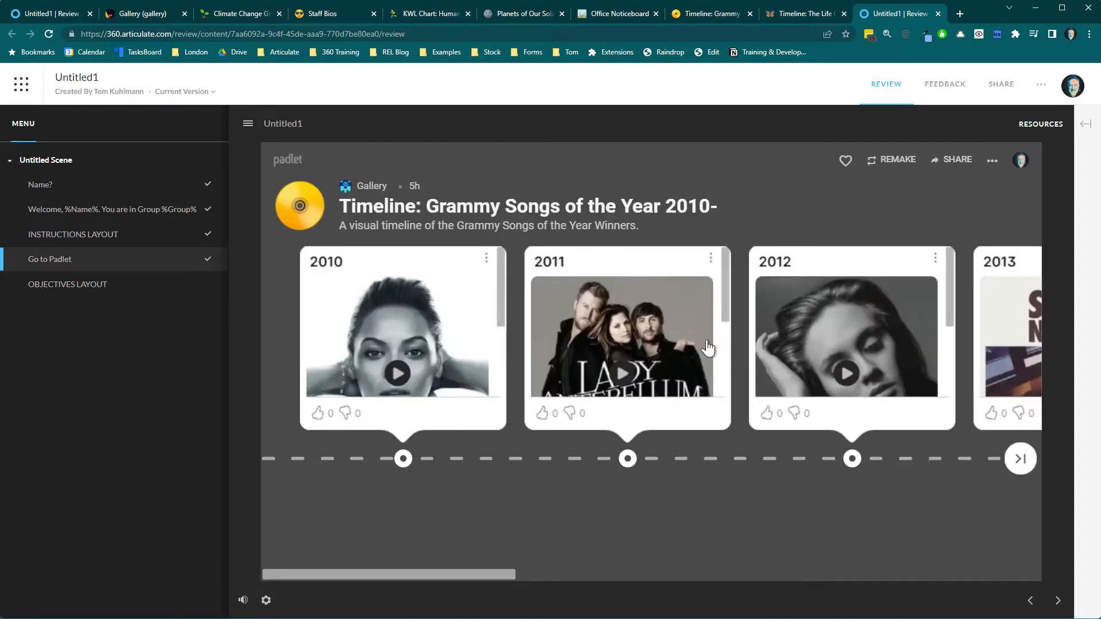
# Return to the Name? slide, choose group B, and go through the Instructions slide to check that group's Padlet
pyautogui.click(79, 187)
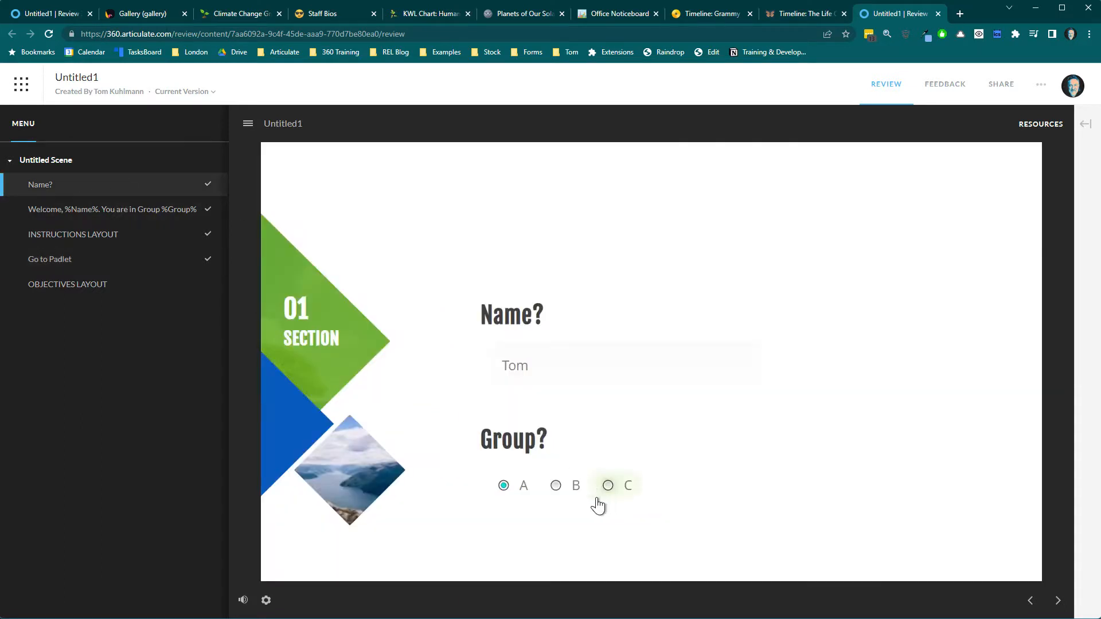
pyautogui.click(555, 486)
pyautogui.click(90, 243)
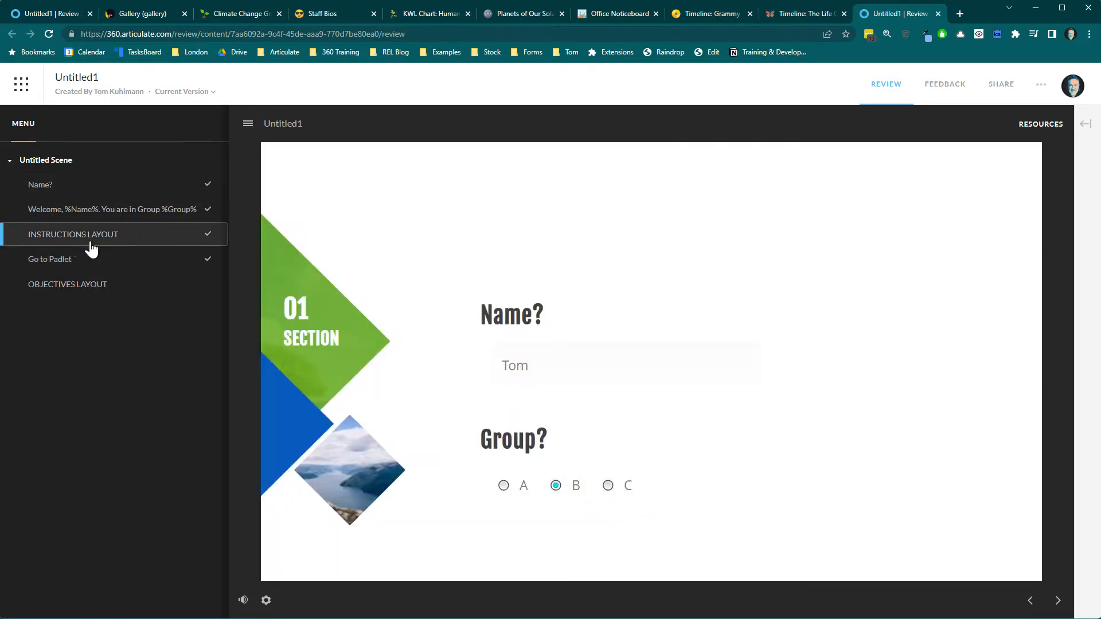
pyautogui.click(1057, 600)
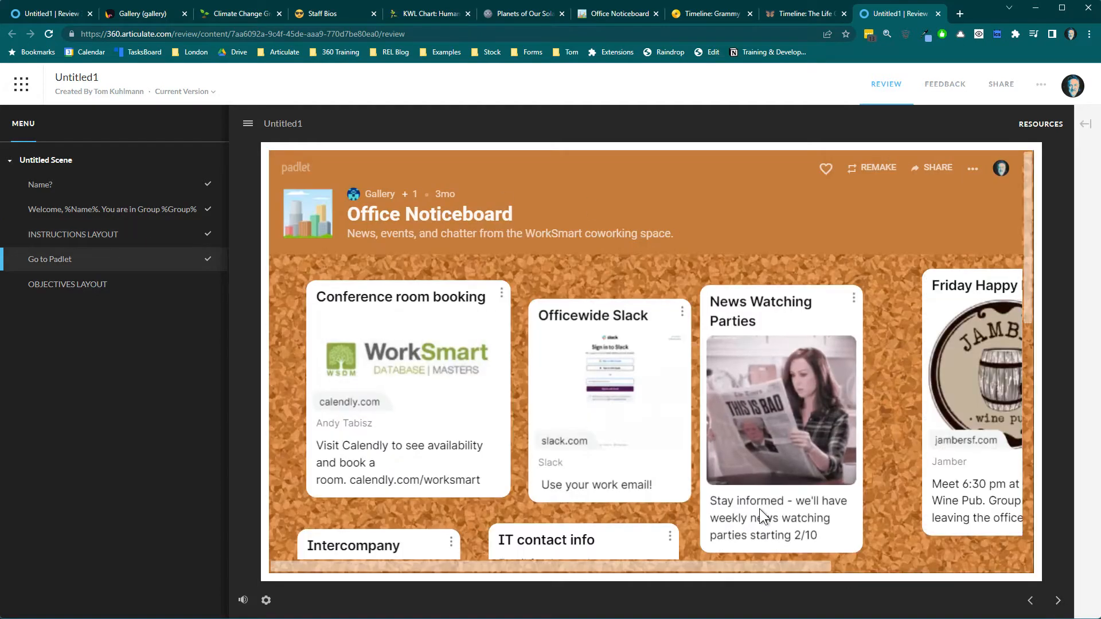
# Choose group C on the Name? slide, check that group's Padlet, and advance to the Objectives slide
pyautogui.click(75, 195)
pyautogui.click(608, 486)
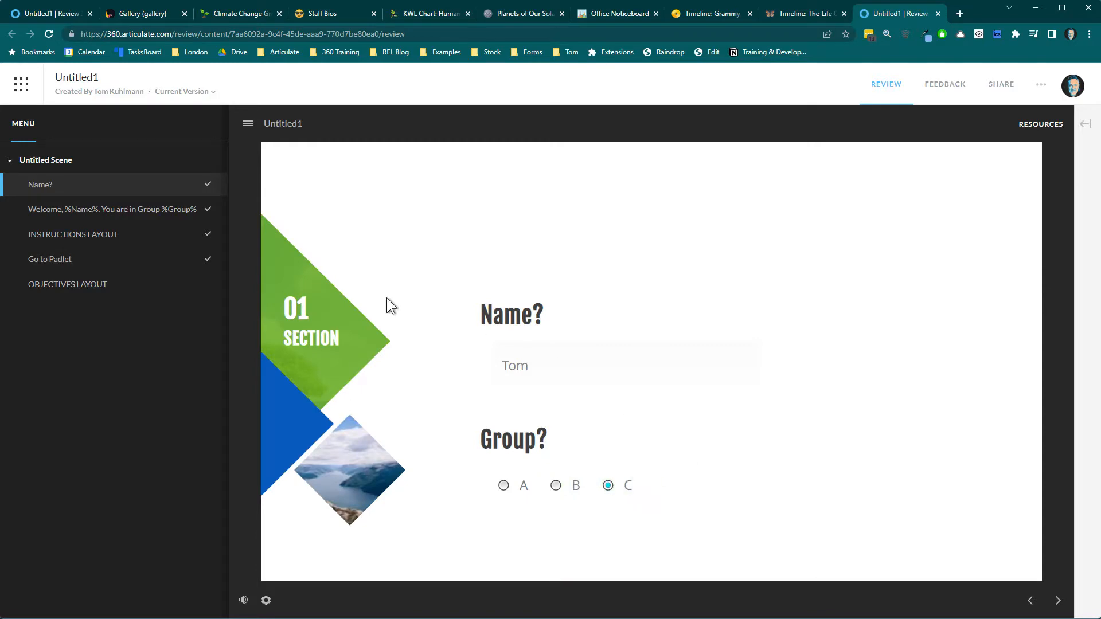
pyautogui.click(75, 262)
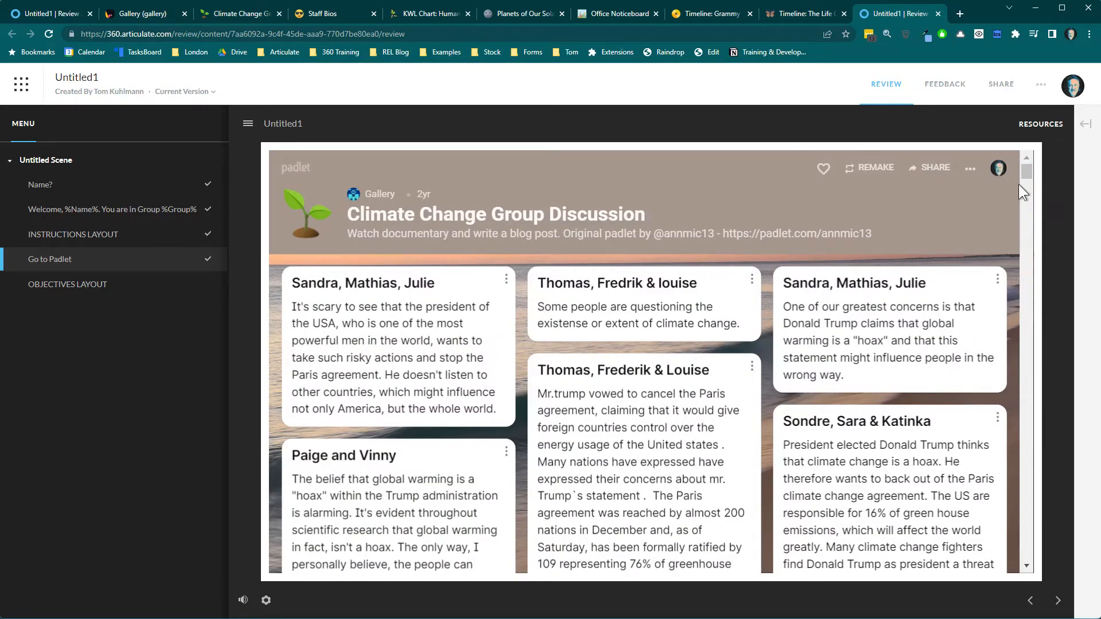
pyautogui.moveTo(1022, 175); pyautogui.dragTo(1023, 152)
pyautogui.click(1059, 602)
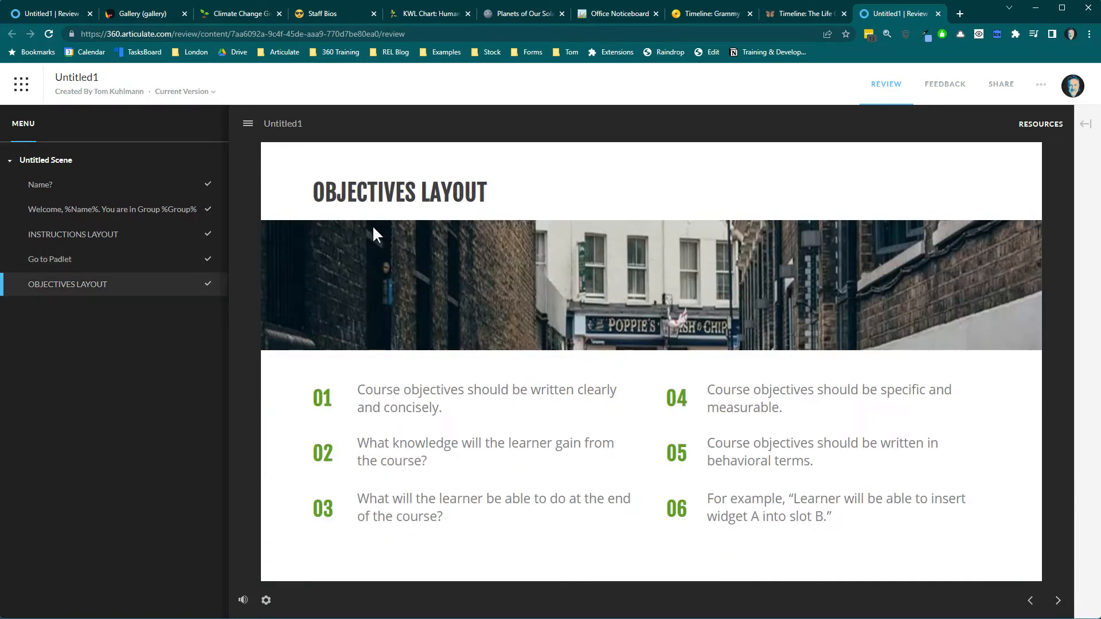